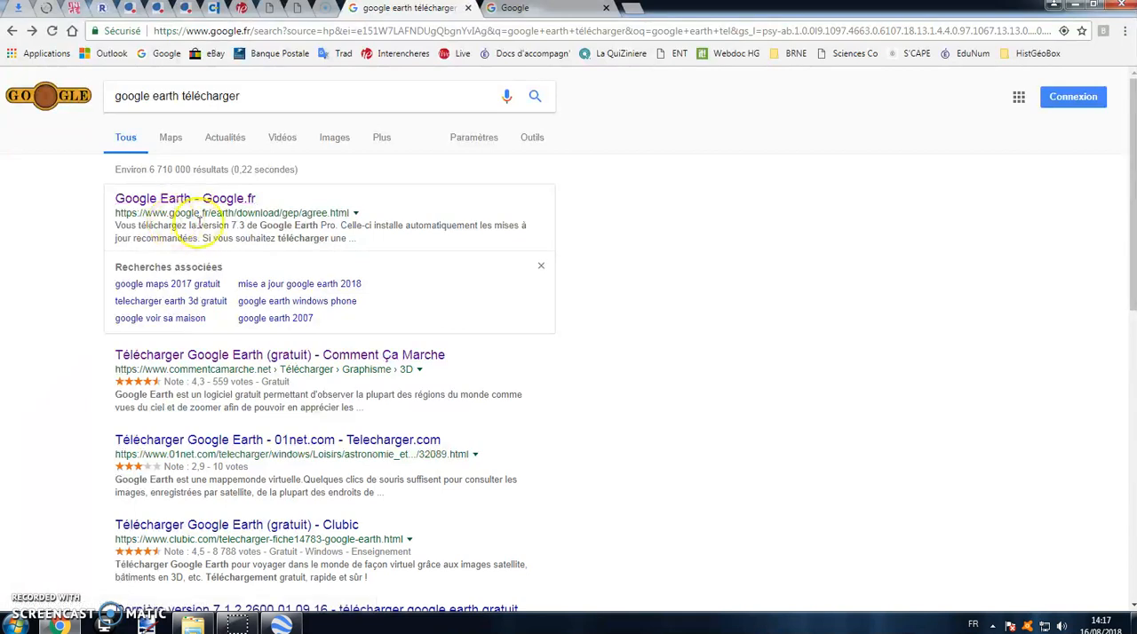
Step: Download the Google Earth Pro installer from Google's official page, accepting the terms, and view it in the browser's download list
click(235, 198)
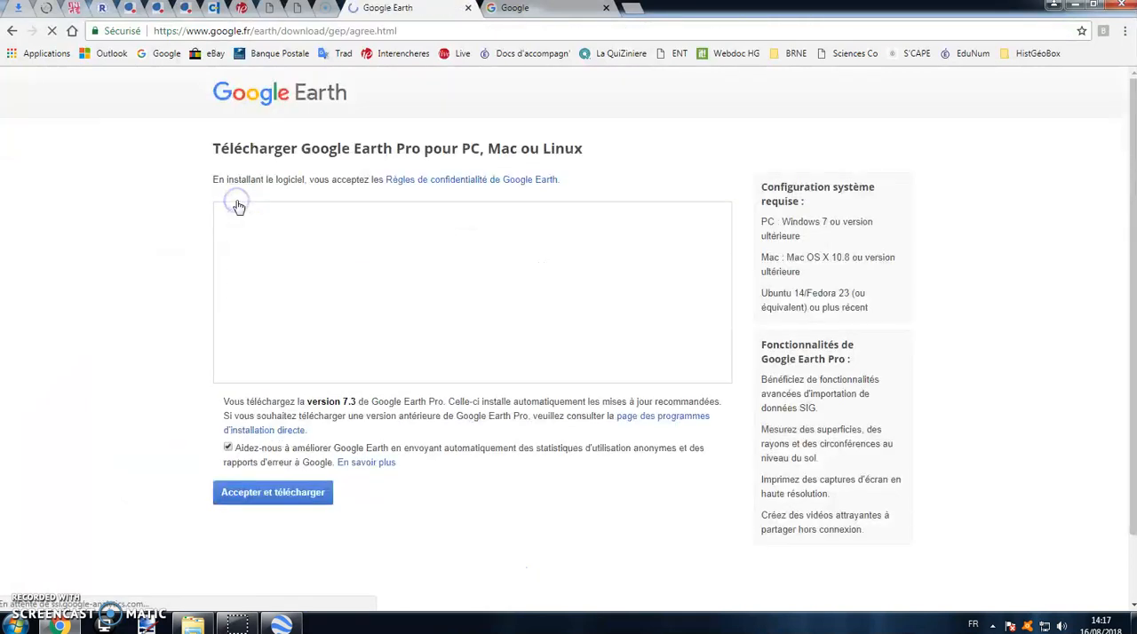
click(266, 491)
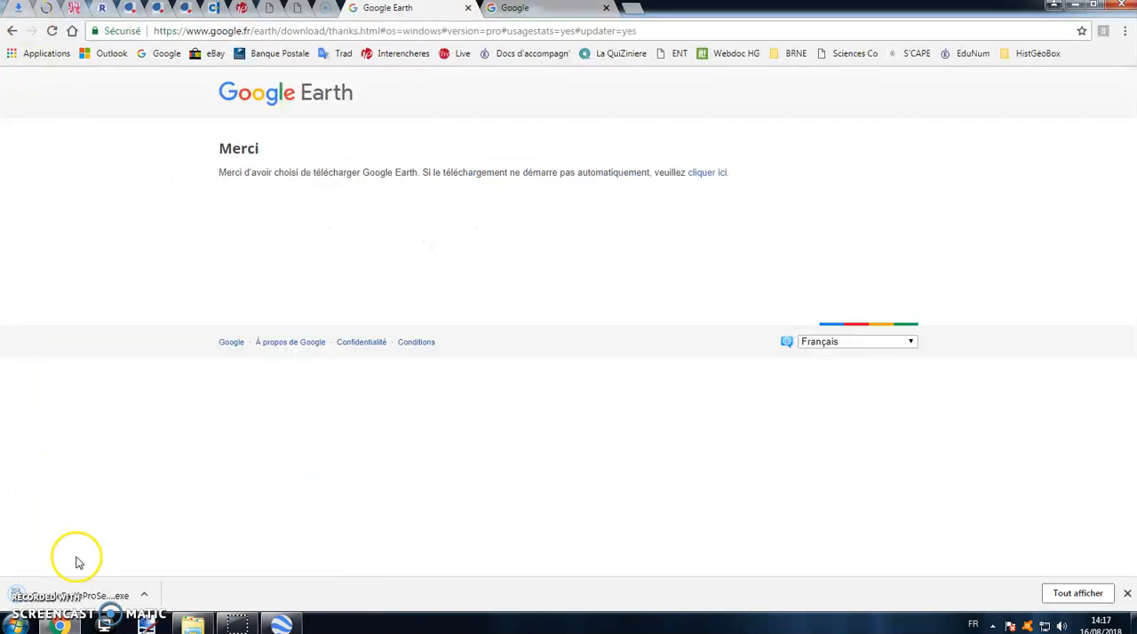
click(17, 8)
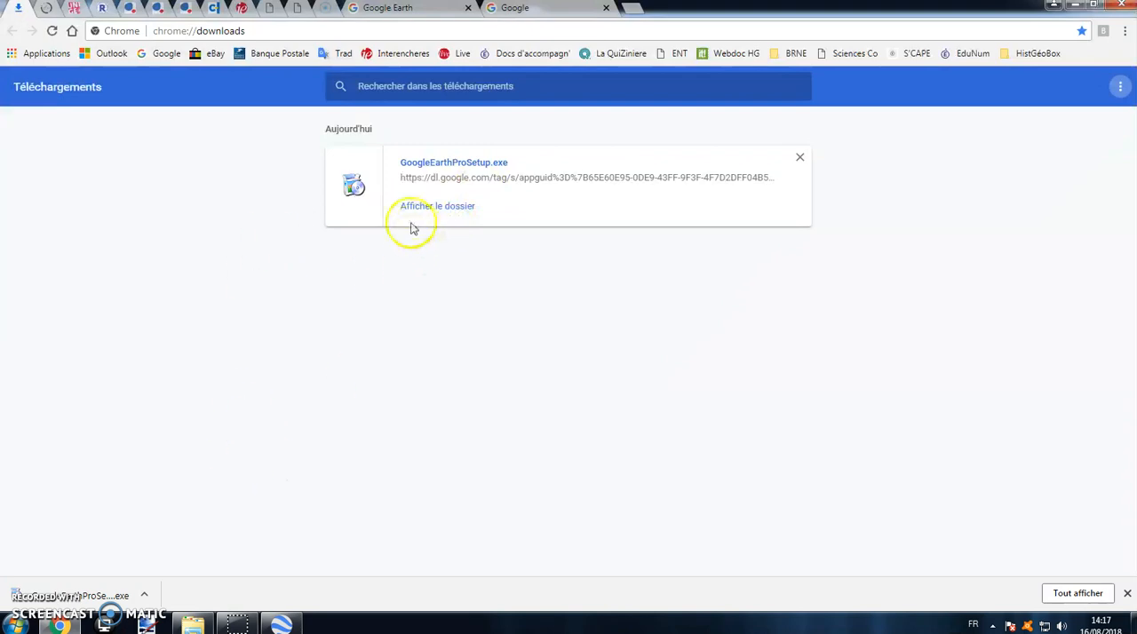
Step: Switch to Google Earth and bring the globe view in on France
click(282, 622)
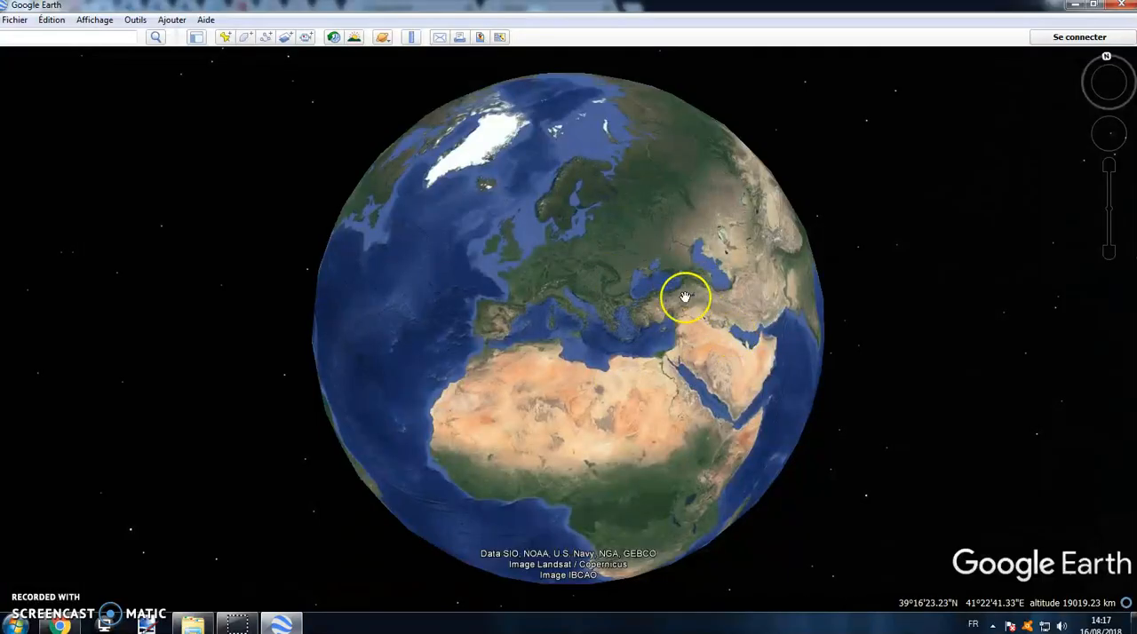
drag(638, 189, 630, 231)
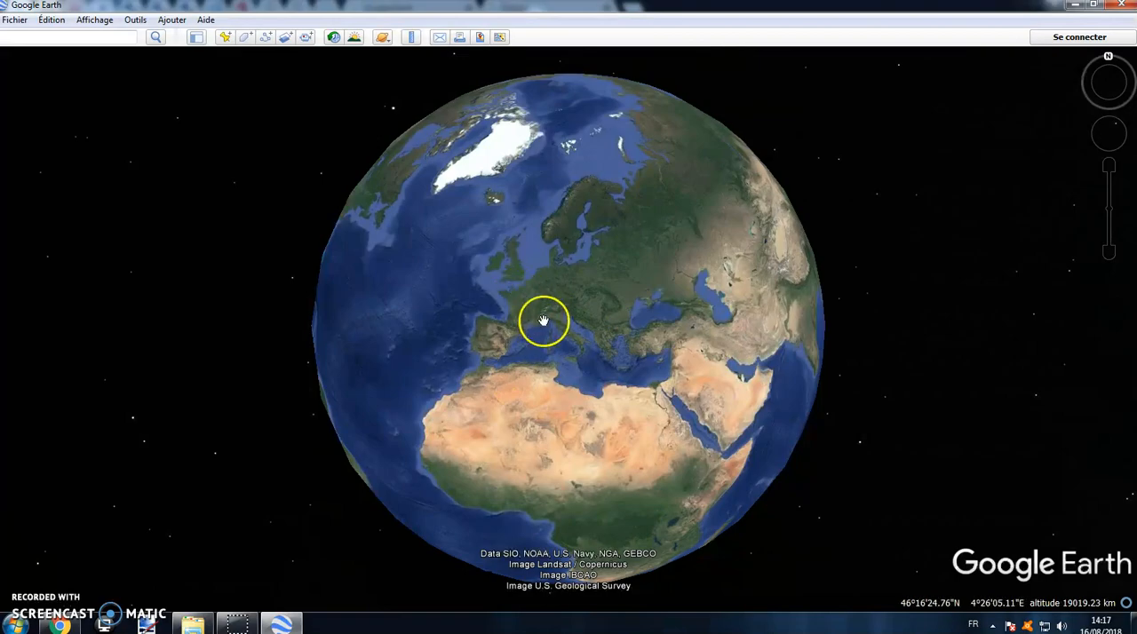
scroll(529, 313, up, 5)
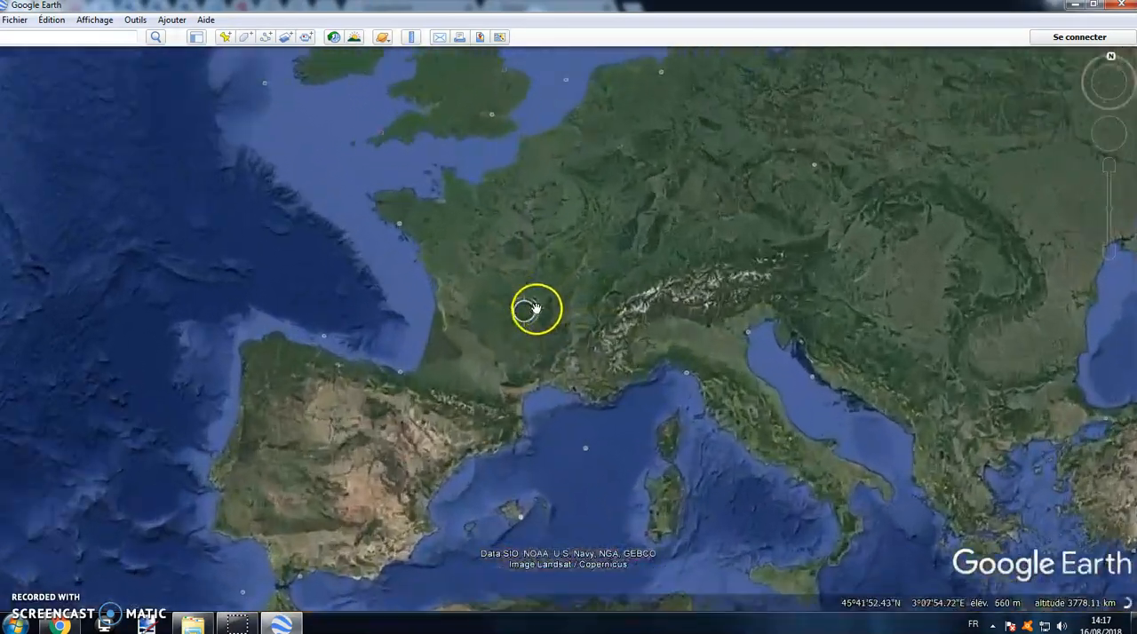
scroll(536, 269, down, 2)
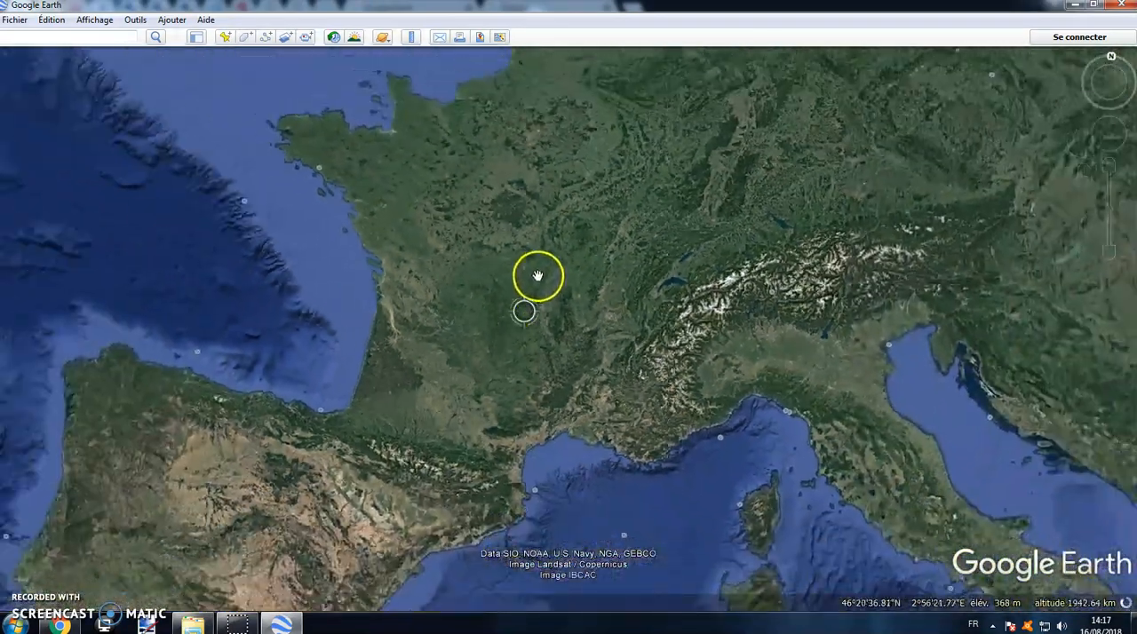
drag(533, 247, 592, 275)
right_drag(589, 275, 648, 341)
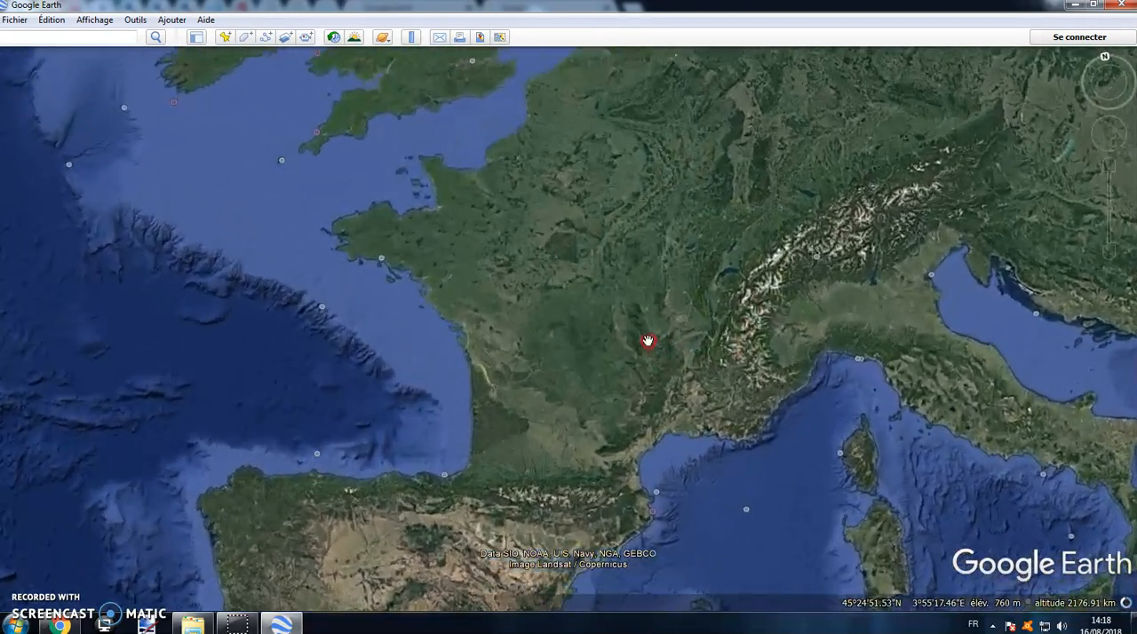
drag(647, 341, 606, 323)
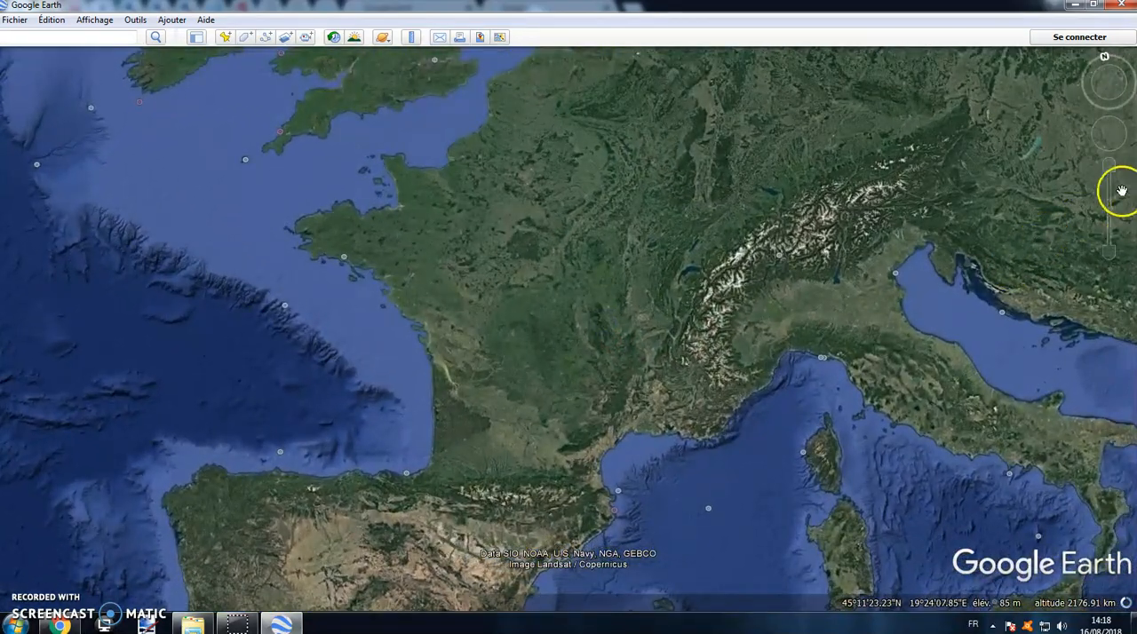
Step: Try the on-screen navigation controls to zoom, pan and rotate the map, and recentre the view on France
click(1114, 255)
click(1112, 167)
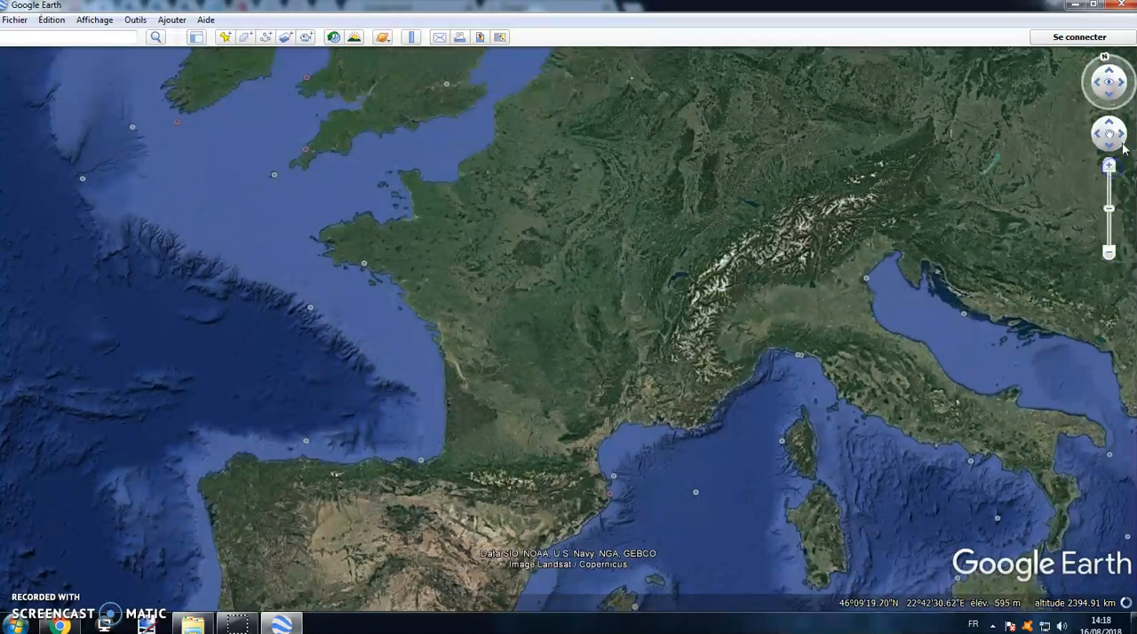
click(1121, 135)
click(1120, 83)
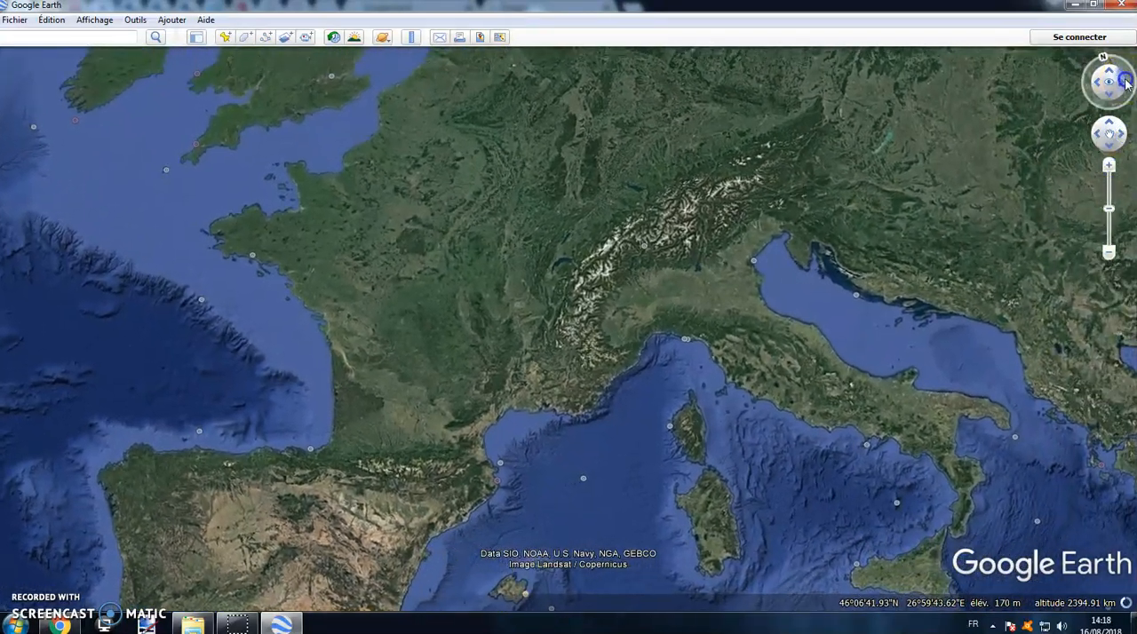
click(1099, 85)
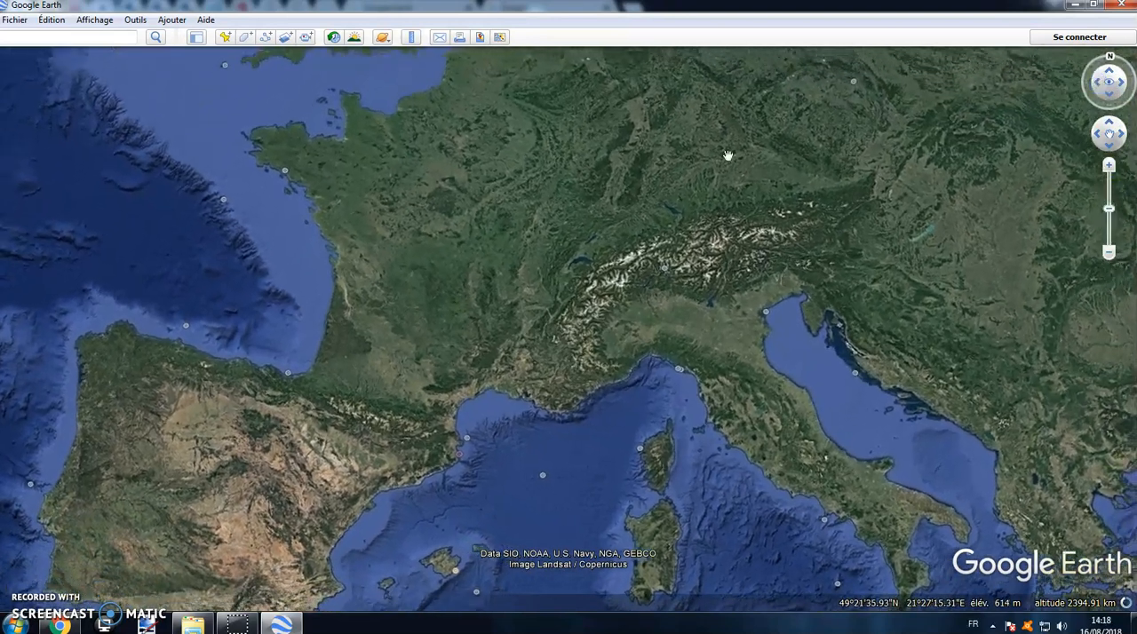
drag(450, 204, 544, 237)
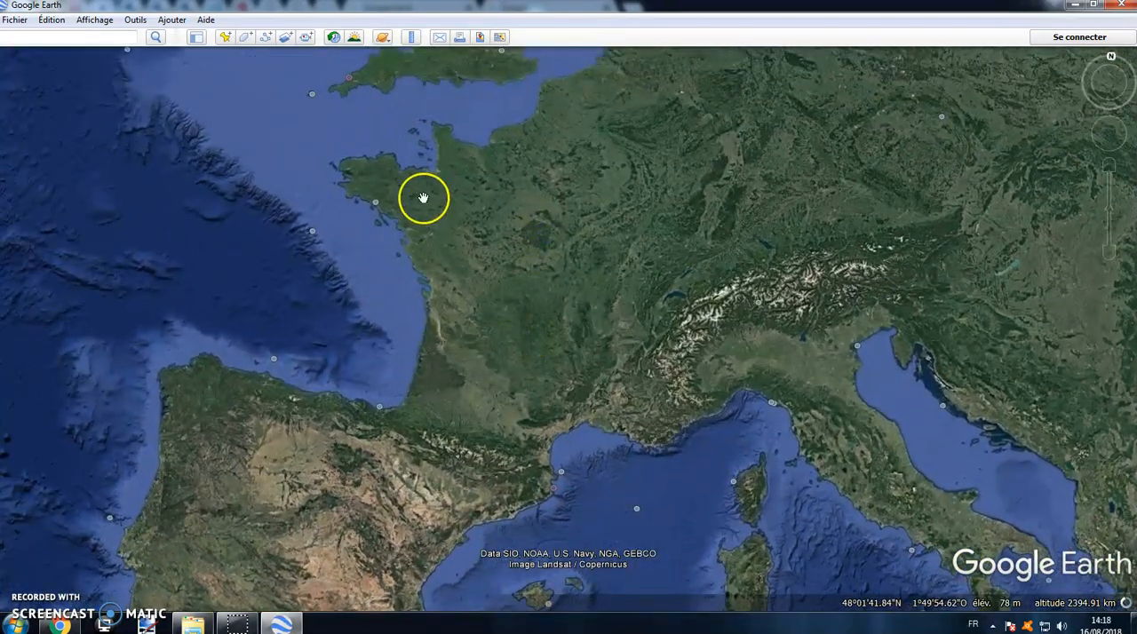
Step: Show the sidebar and search for the place "bordeaux"
click(196, 39)
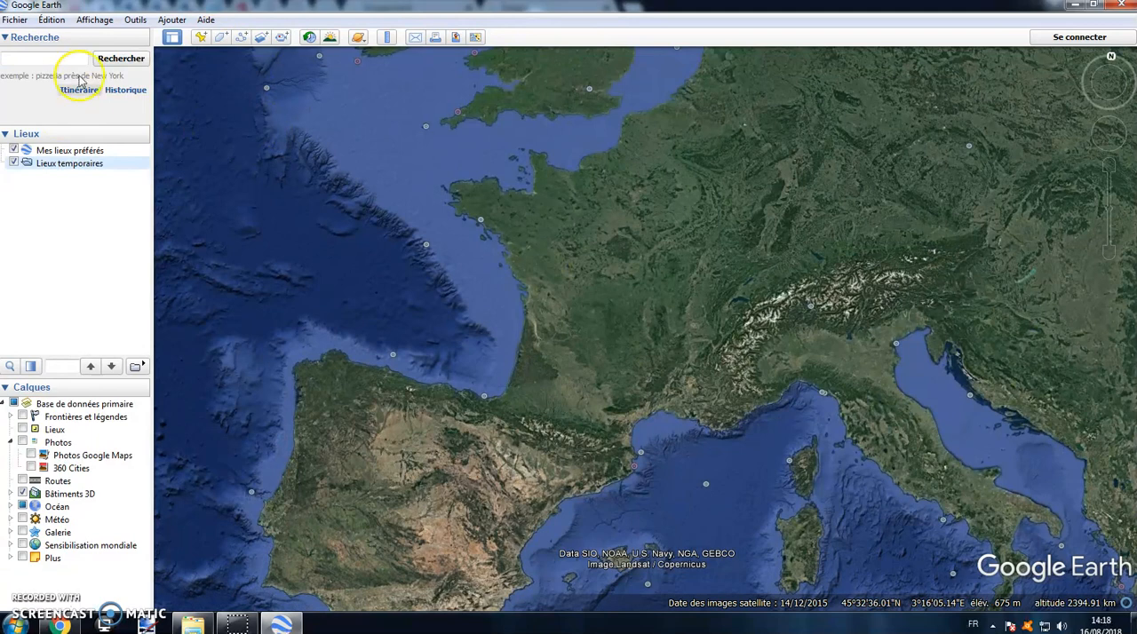
text(bordeaux)
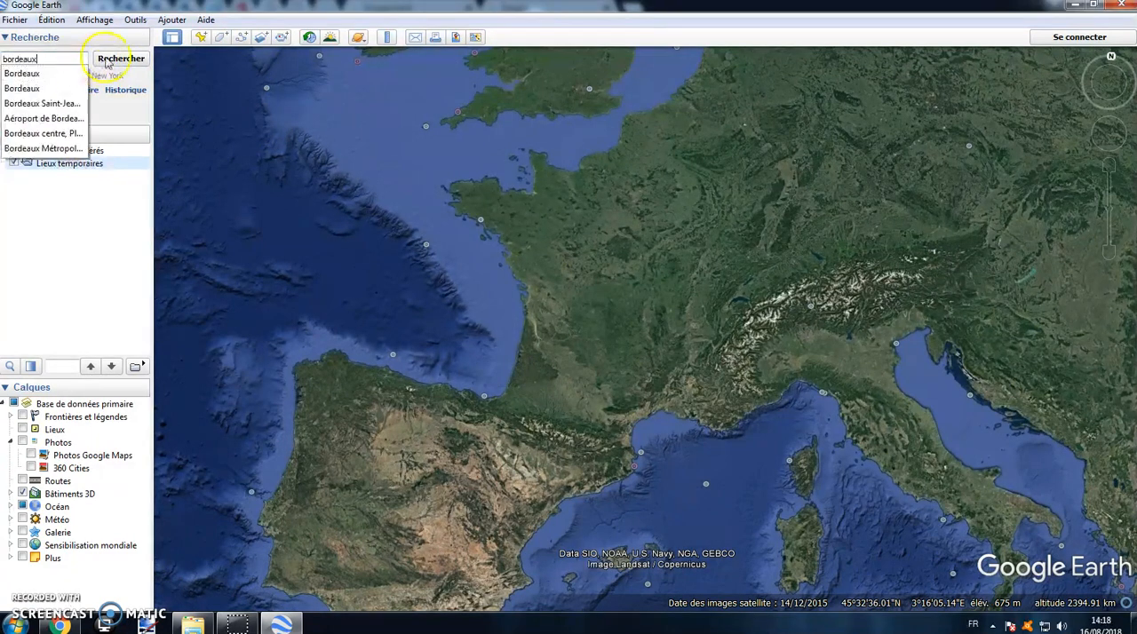
click(106, 60)
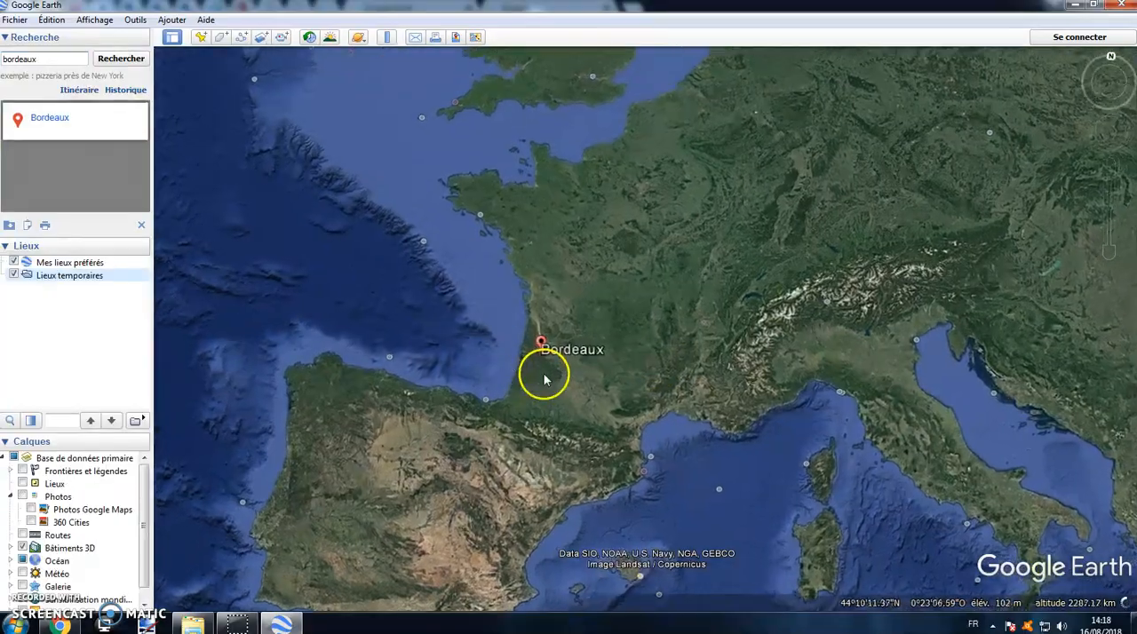
Step: Zoom in on the Bordeaux marker down to the 3D buildings around the cathedral
scroll(542, 364, up, 7)
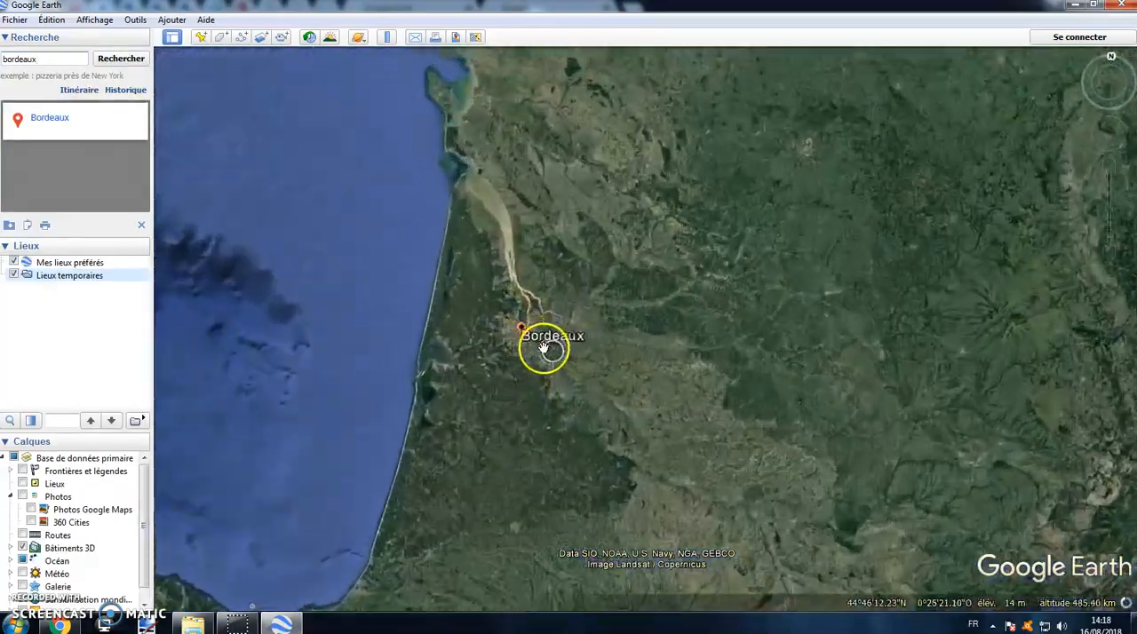
scroll(502, 336, up, 10)
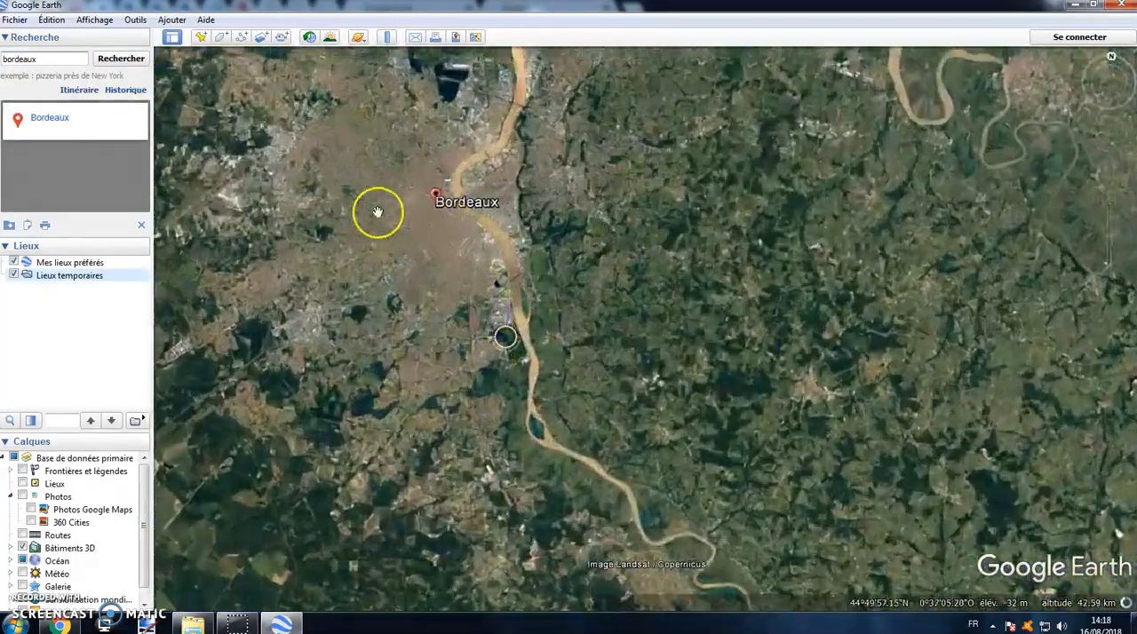
drag(423, 244, 467, 335)
scroll(452, 254, up, 5)
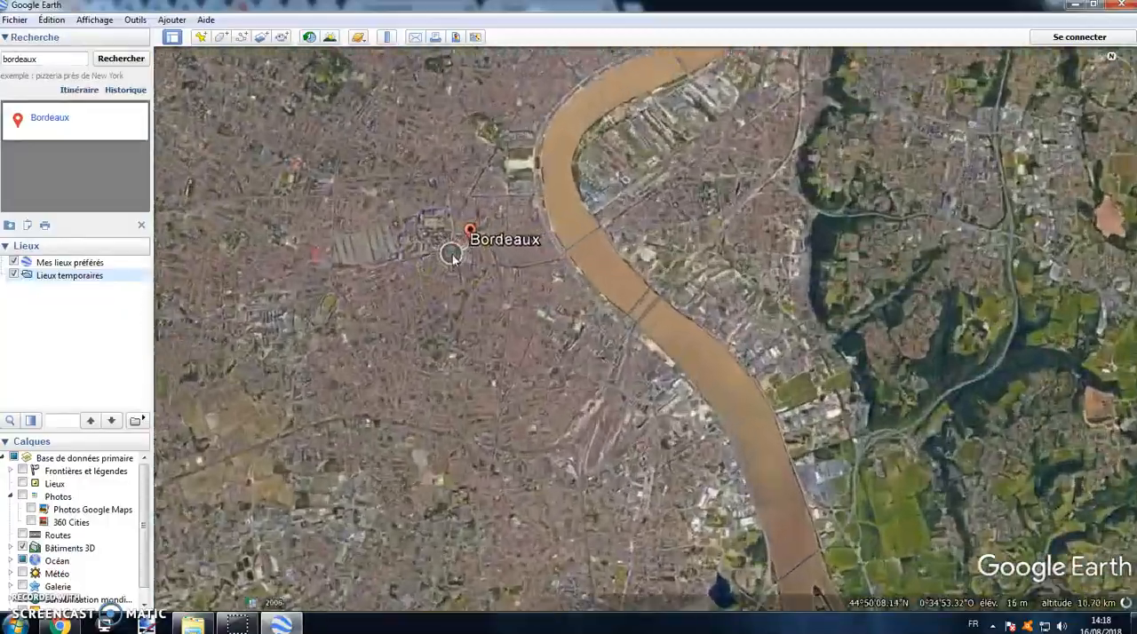
scroll(451, 255, up, 5)
drag(480, 229, 500, 345)
scroll(588, 265, up, 8)
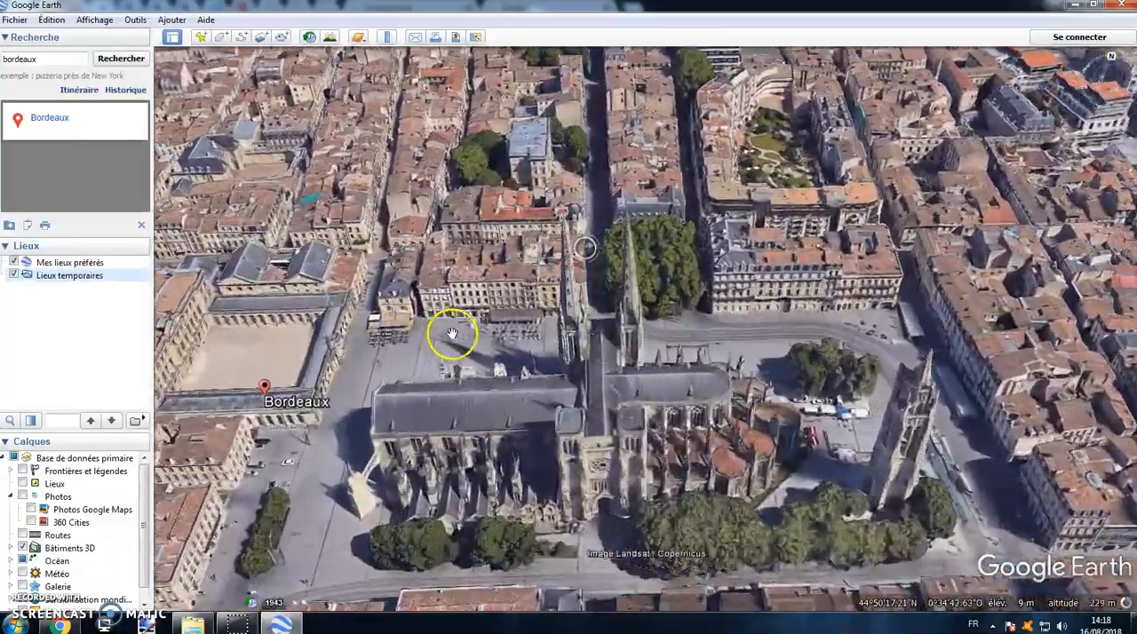
Step: Look around at street level in Street View beside the cathedral square, and return to an aerial view of Bordeaux
drag(368, 368, 572, 373)
scroll(526, 366, up, 4)
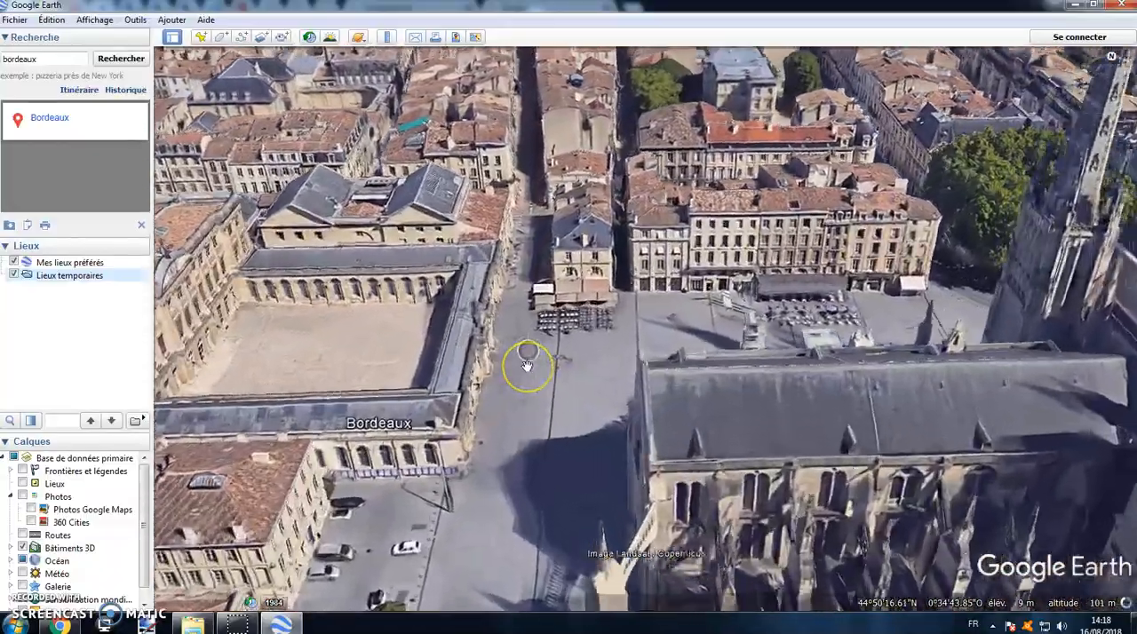
scroll(526, 366, up, 4)
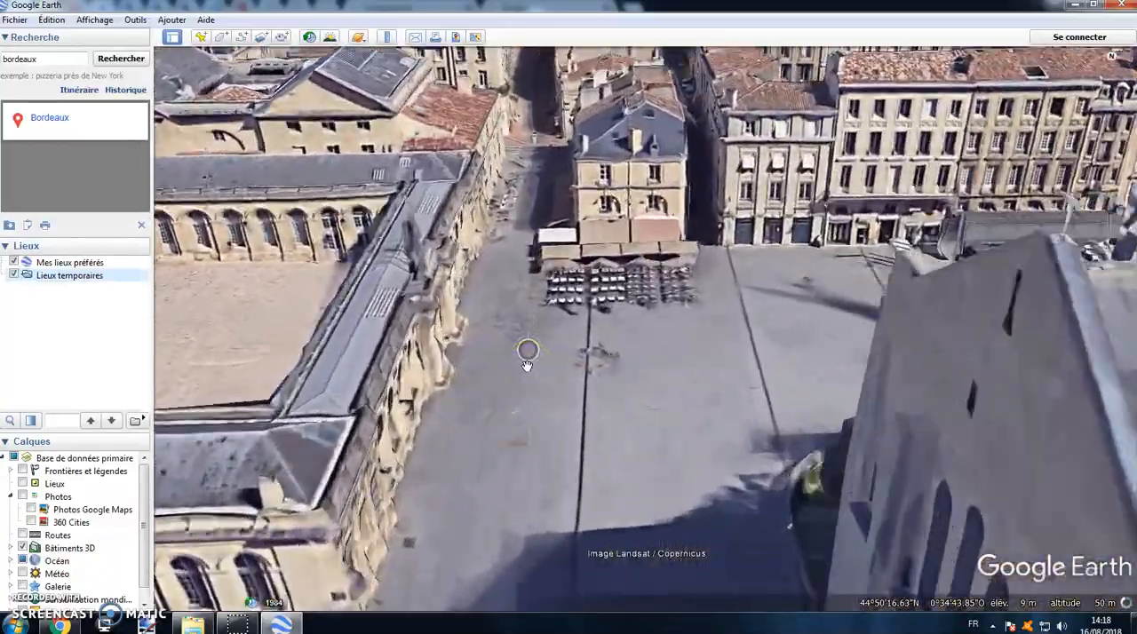
scroll(527, 365, up, 3)
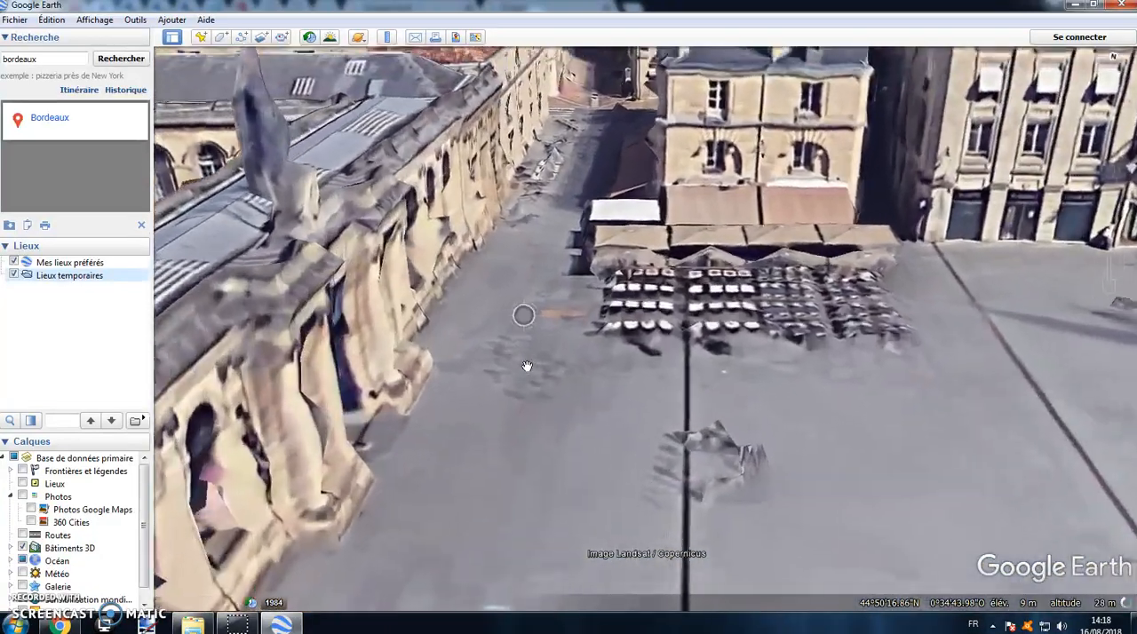
scroll(526, 365, up, 2)
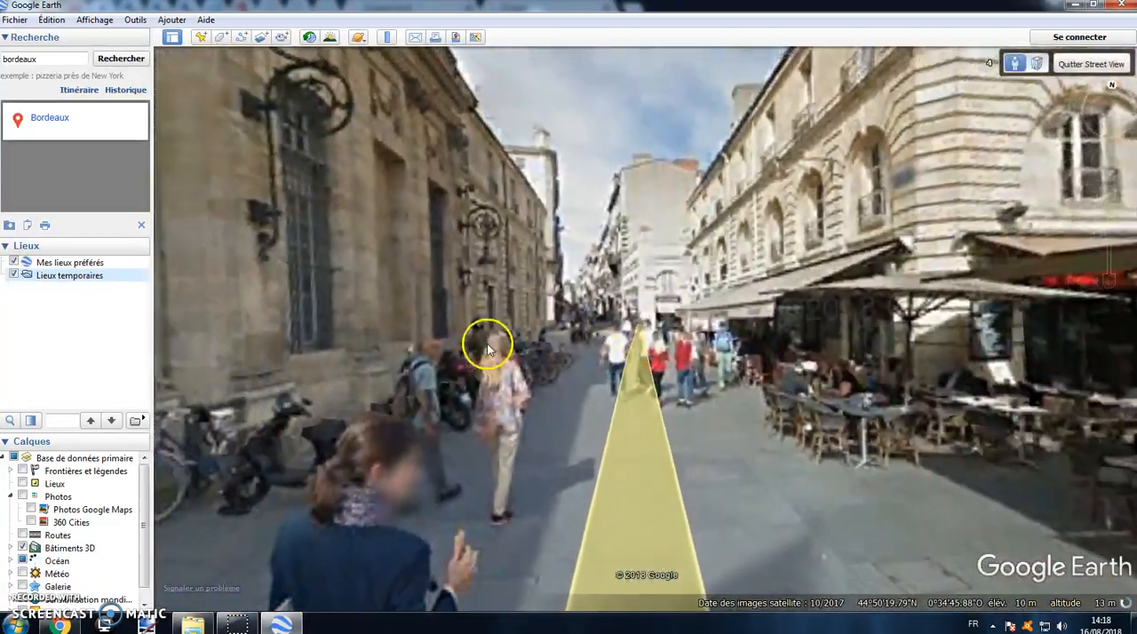
drag(535, 307, 1058, 244)
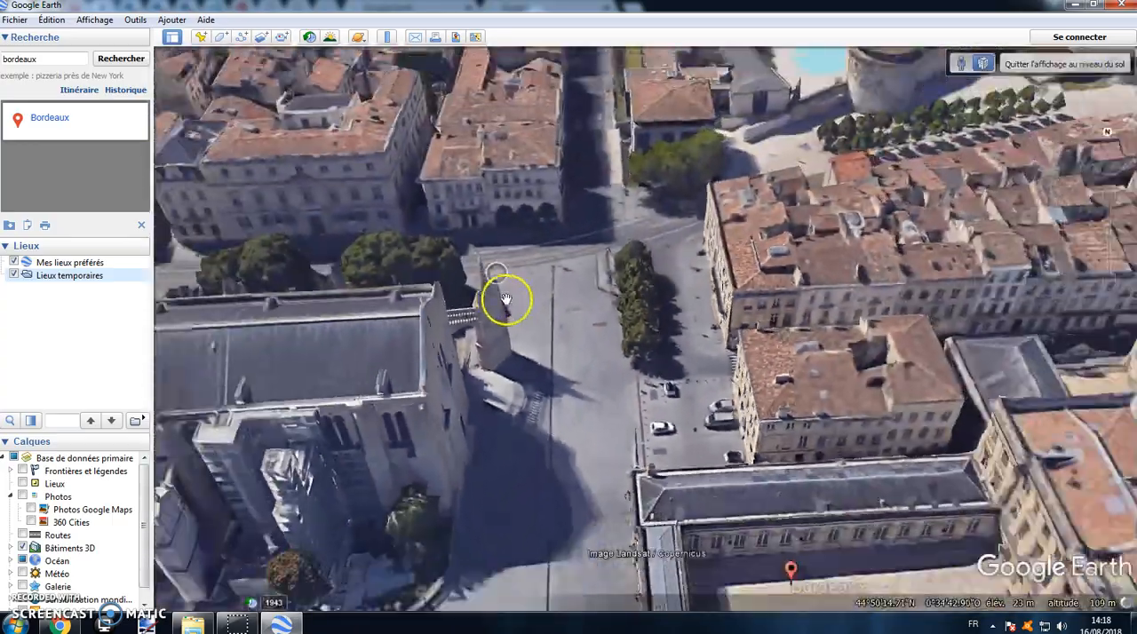
scroll(500, 320, down, 10)
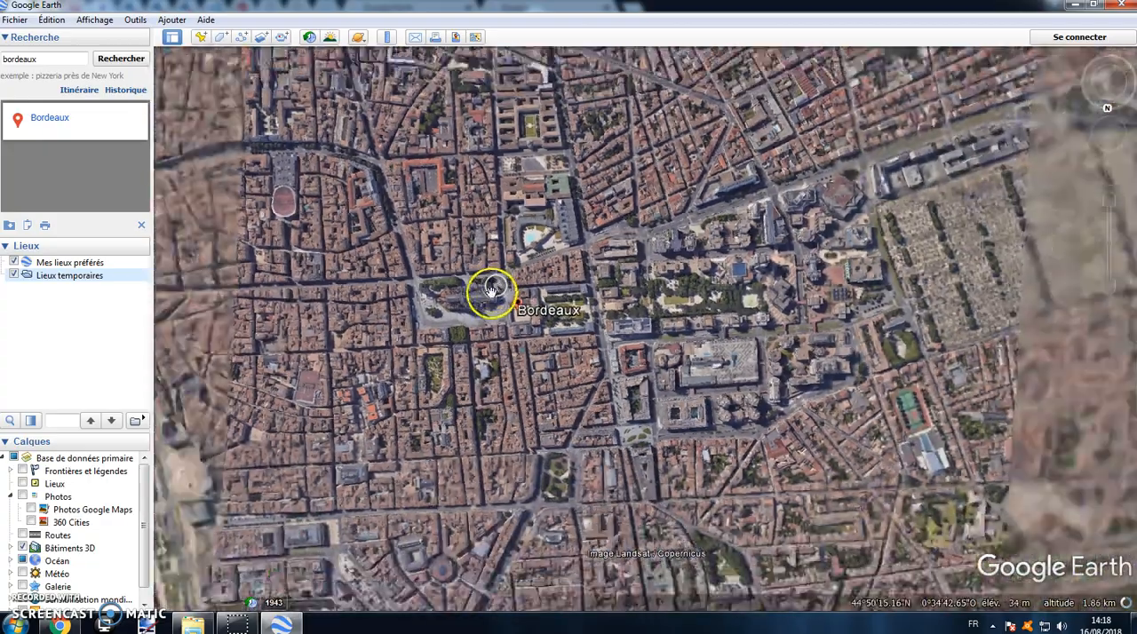
scroll(493, 286, down, 8)
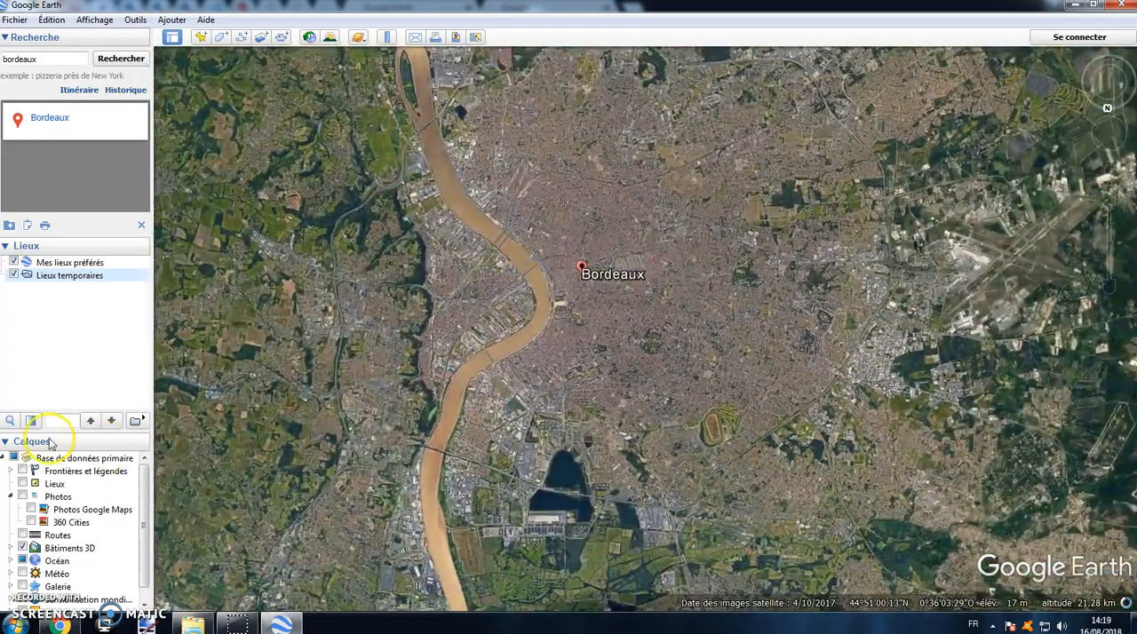
Step: Turn on the Routes layer to examine the roads around Bordeaux, and turn it off again
click(22, 535)
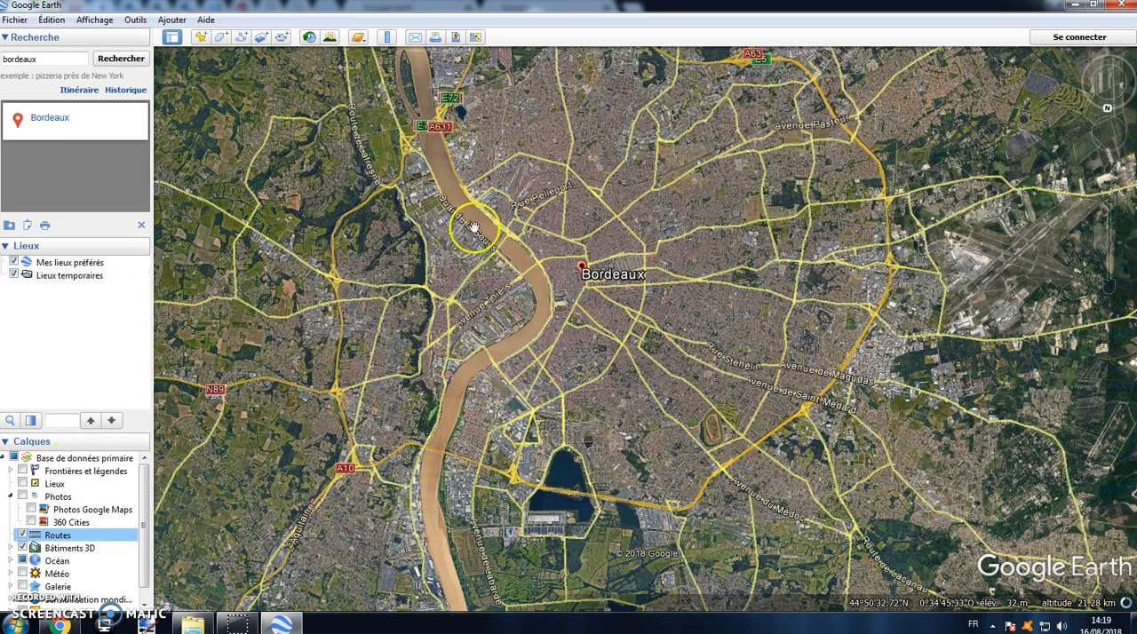
scroll(508, 353, up, 2)
scroll(406, 445, down, 2)
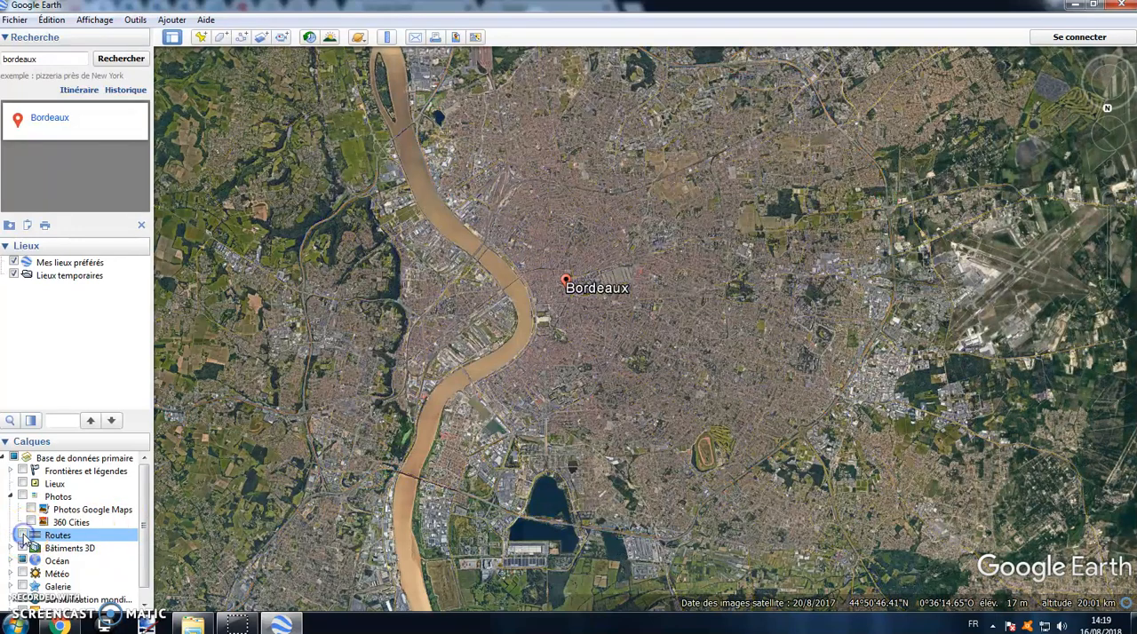
Step: Turn on the Photos layer and open the Luc Sushi photo in central Bordeaux
click(22, 496)
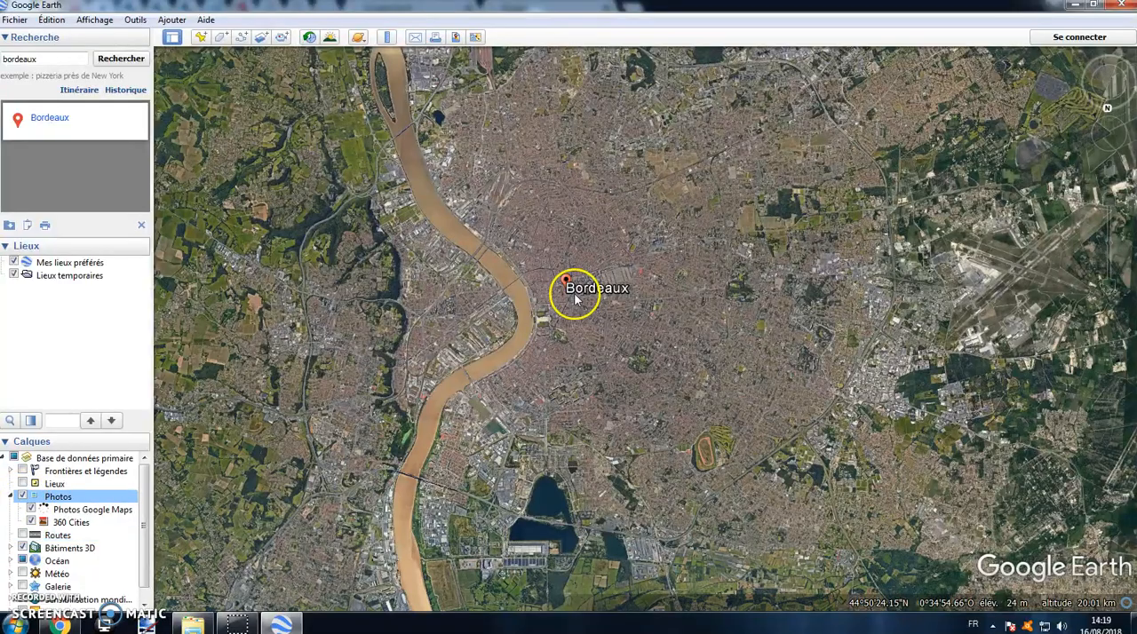
scroll(550, 275, up, 4)
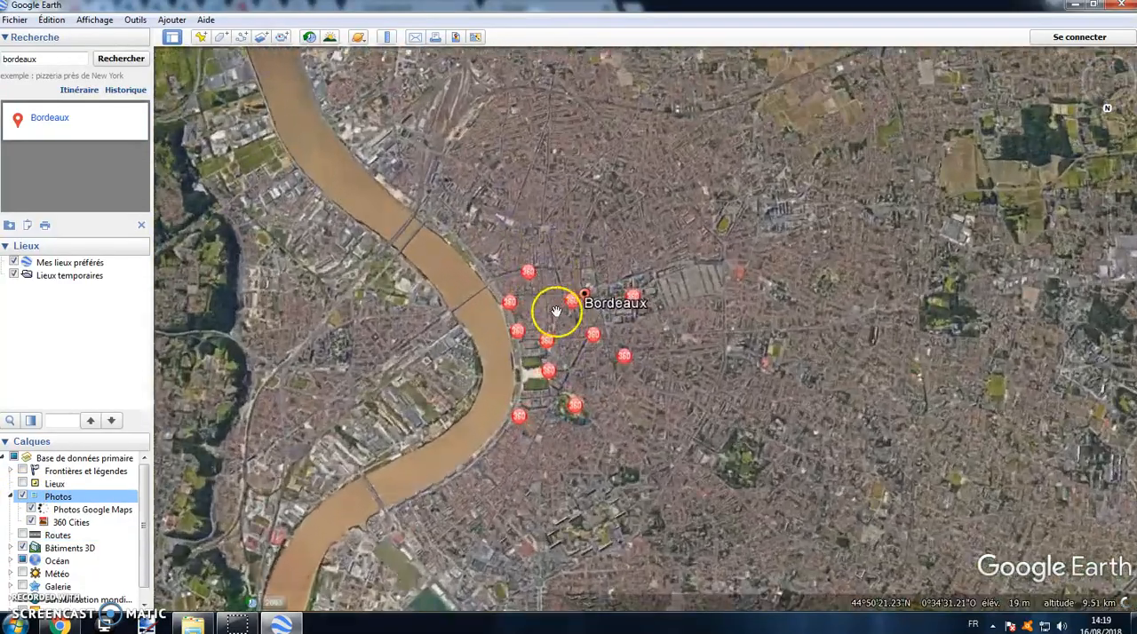
scroll(547, 298, up, 2)
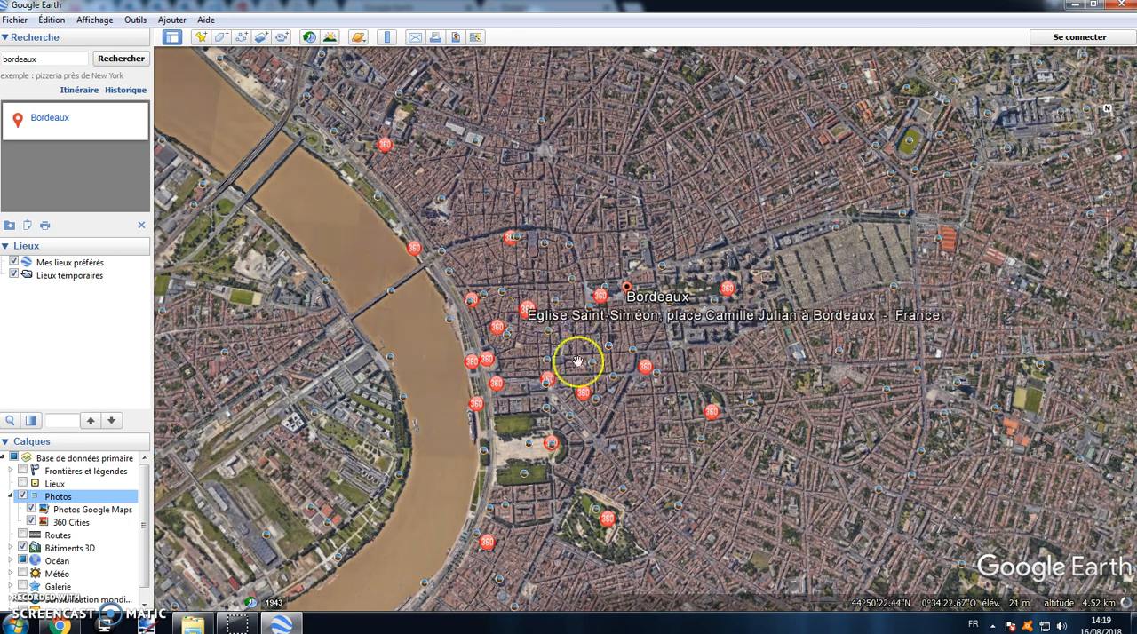
click(555, 304)
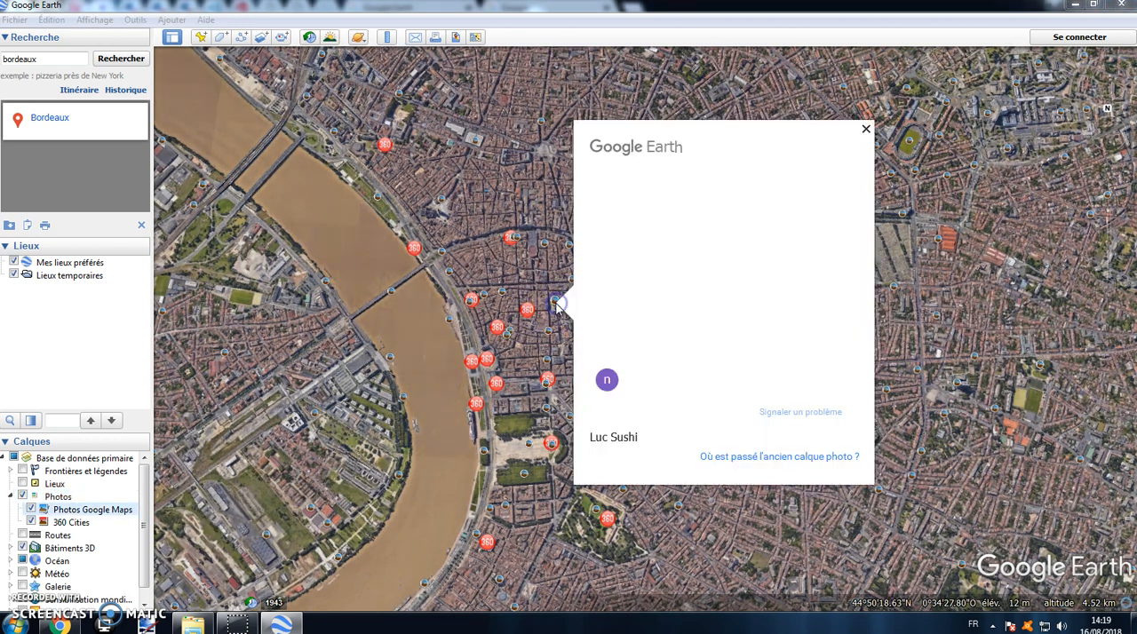
Step: Close the photo, turn off the Photos layer and return to a regional view around Bordeaux
click(867, 132)
click(22, 496)
scroll(480, 266, down, 5)
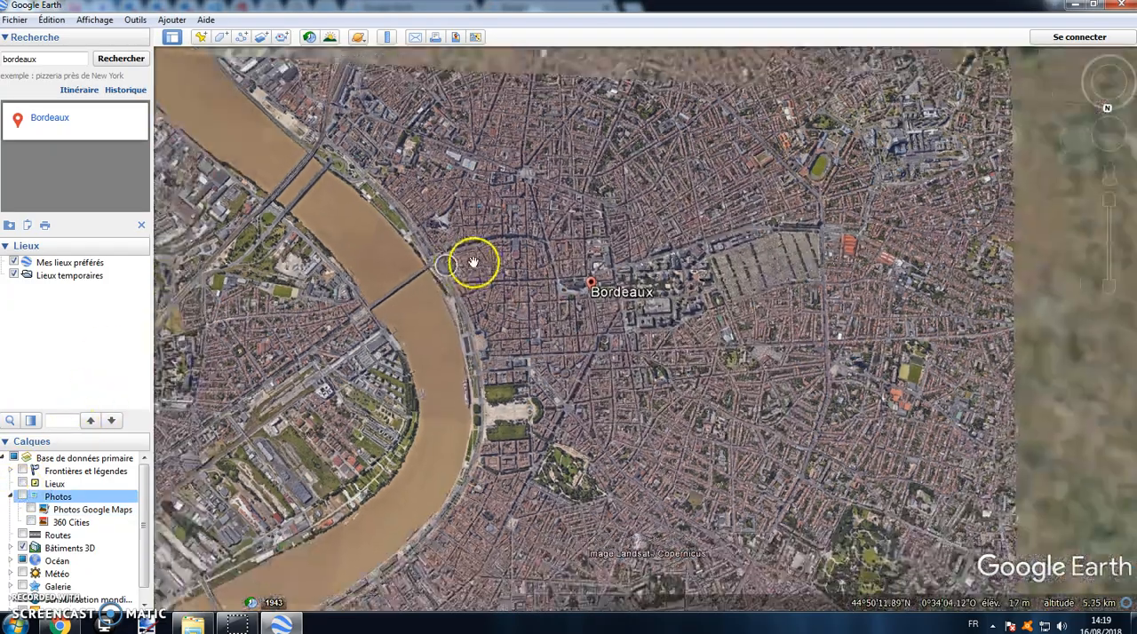
scroll(480, 278, down, 5)
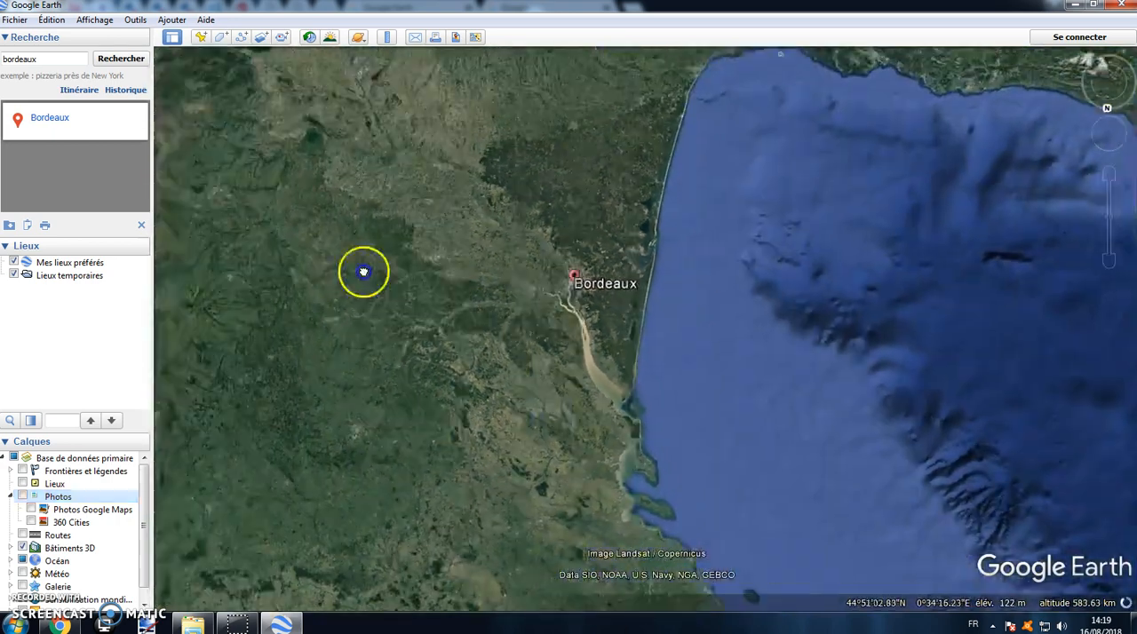
Step: Reorient the globe with north up and centre a wide view of western Europe around France and Italy
scroll(466, 200, down, 3)
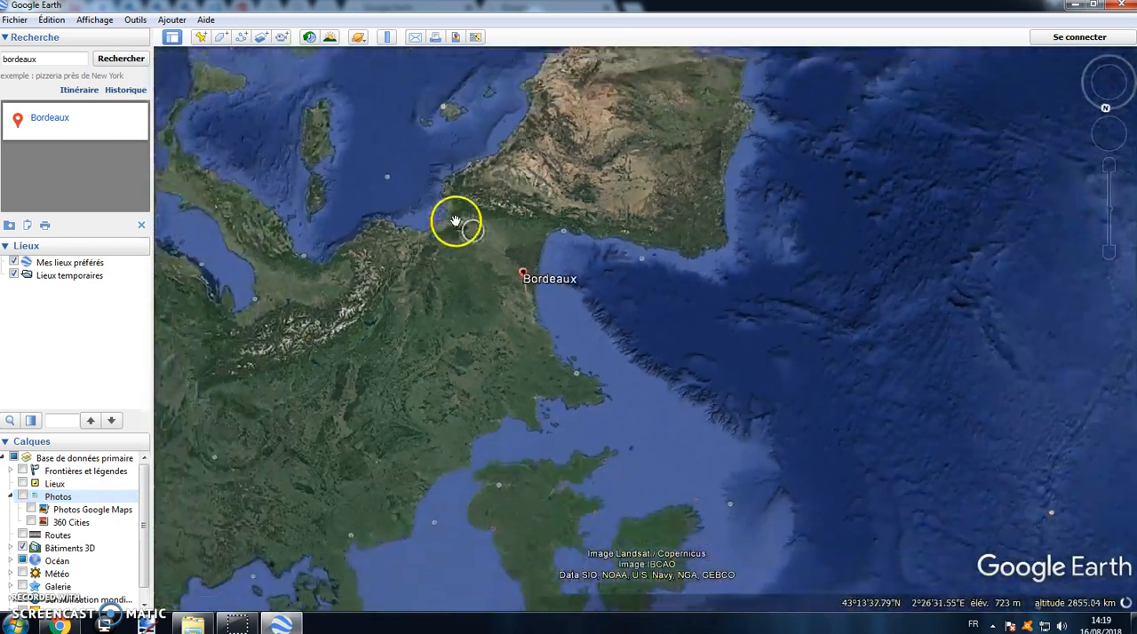
drag(538, 204, 546, 283)
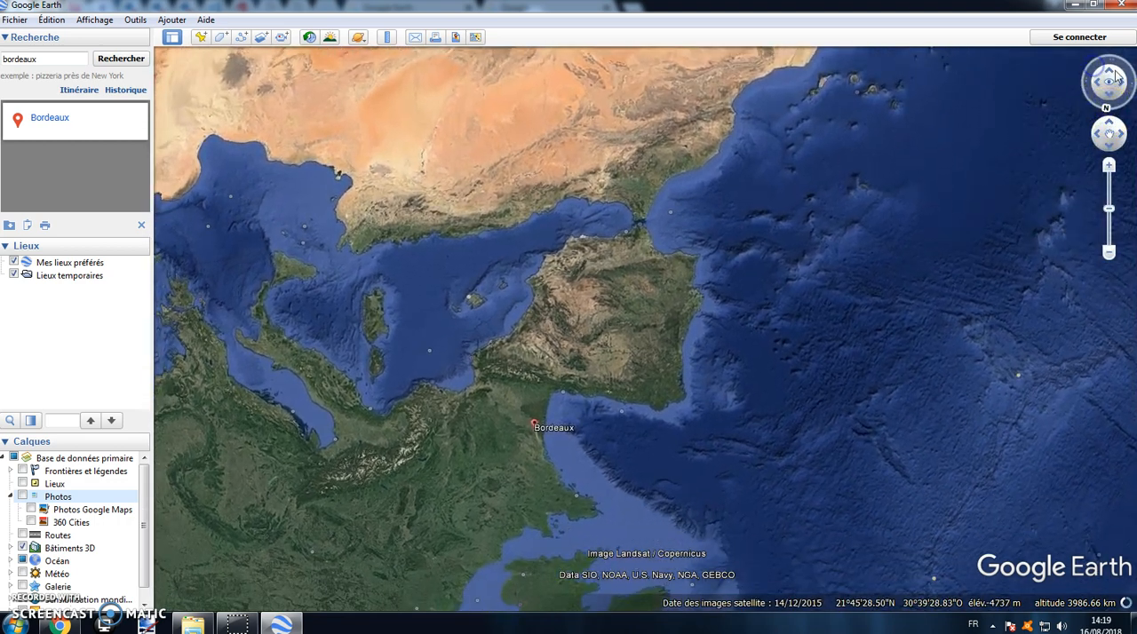
mouse_move(1118, 79)
mouse_down()
mouse_move(1131, 91)
mouse_move(1109, 59)
mouse_up()
drag(995, 137, 503, 332)
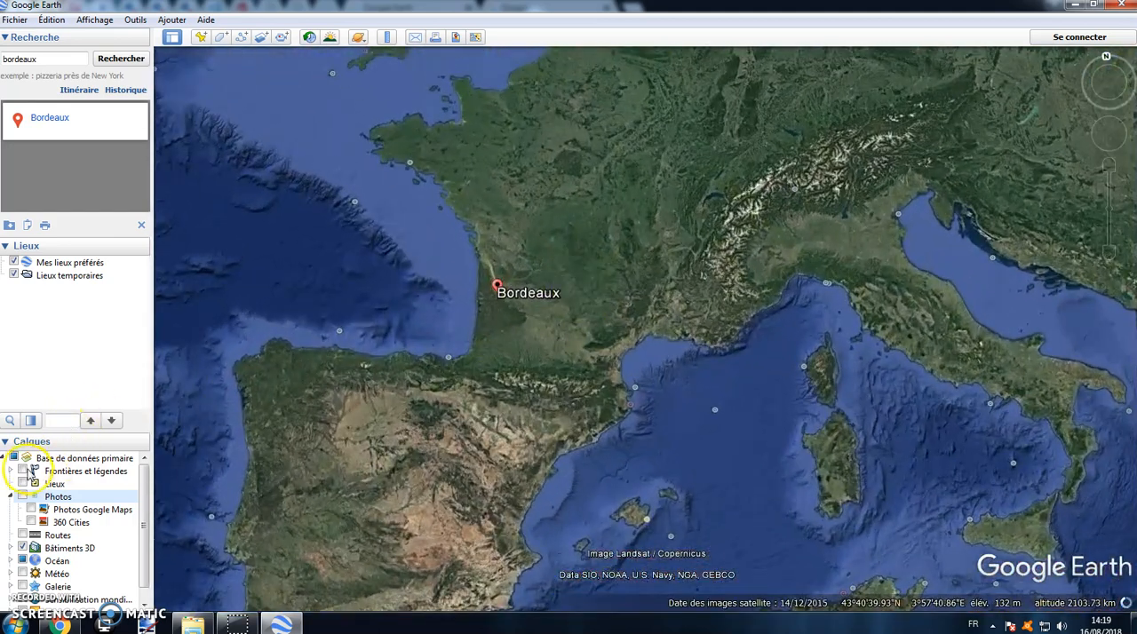
Step: Turn on the Frontières et légendes layer to examine borders and place names in southwest France, and turn it off again
click(22, 471)
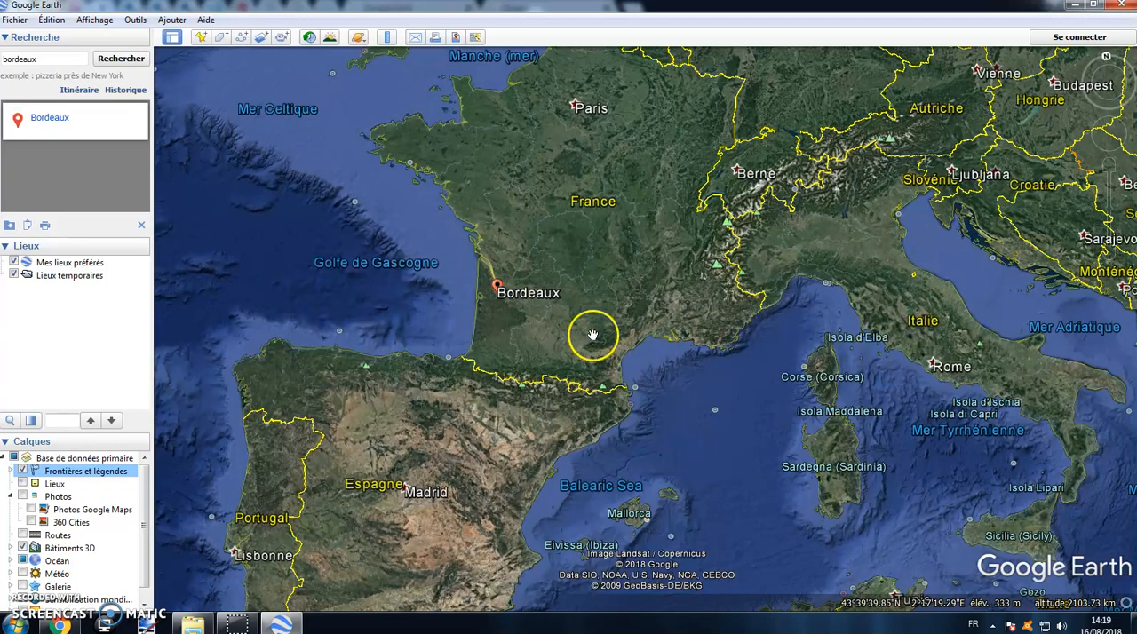
scroll(530, 335, up, 5)
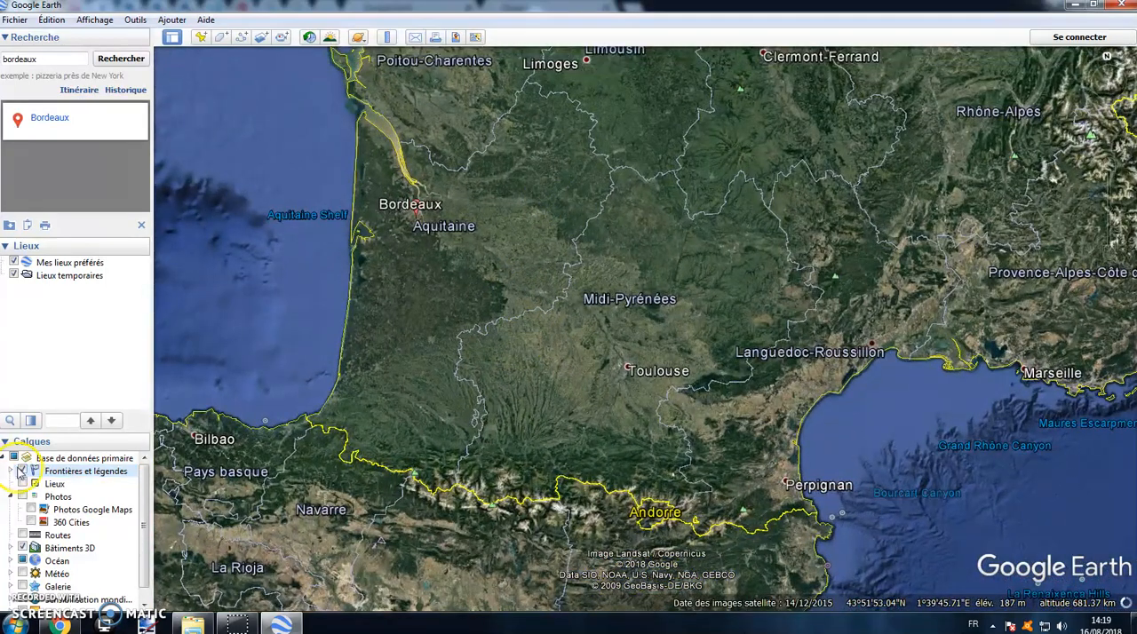
click(22, 472)
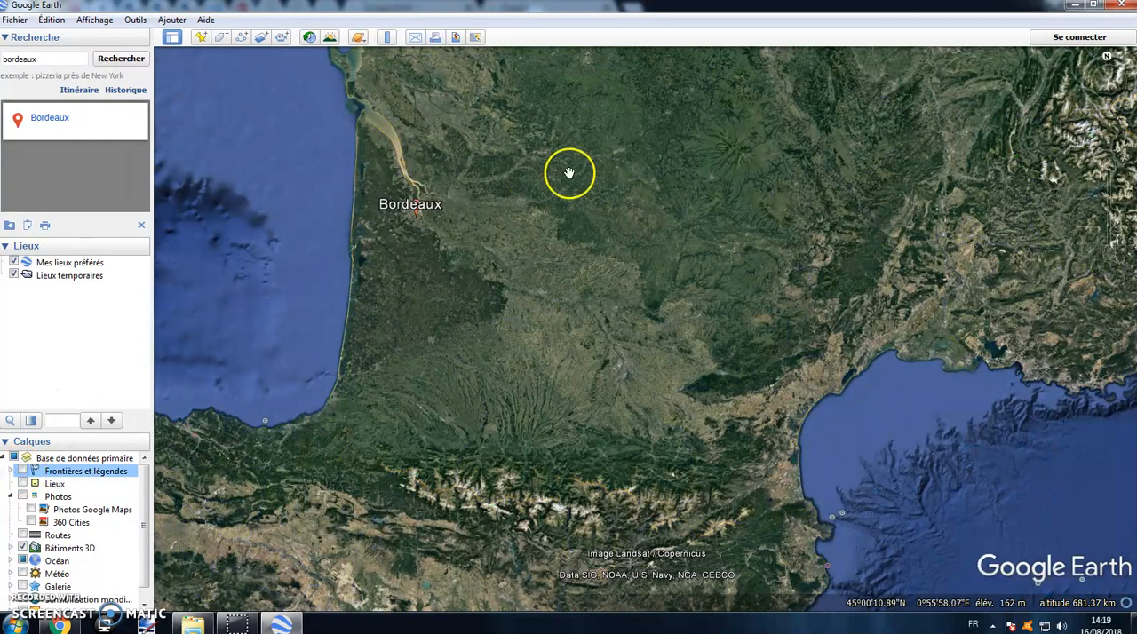
Step: Bring central France into view and get directions from paris to bordeaux
scroll(553, 183, down, 3)
drag(553, 183, 507, 331)
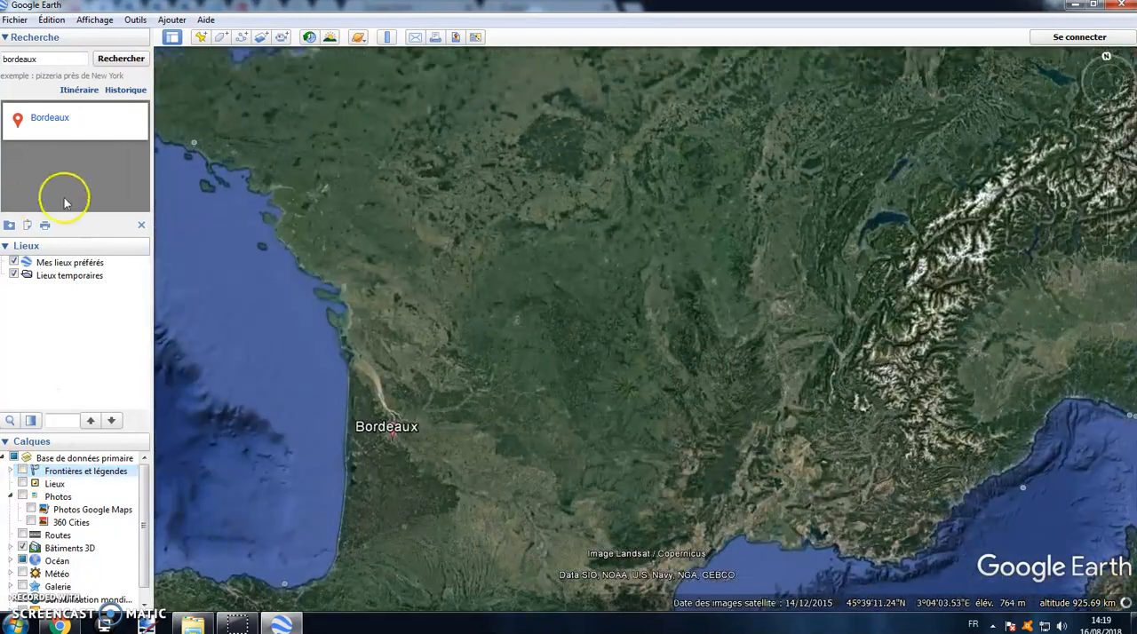
click(78, 91)
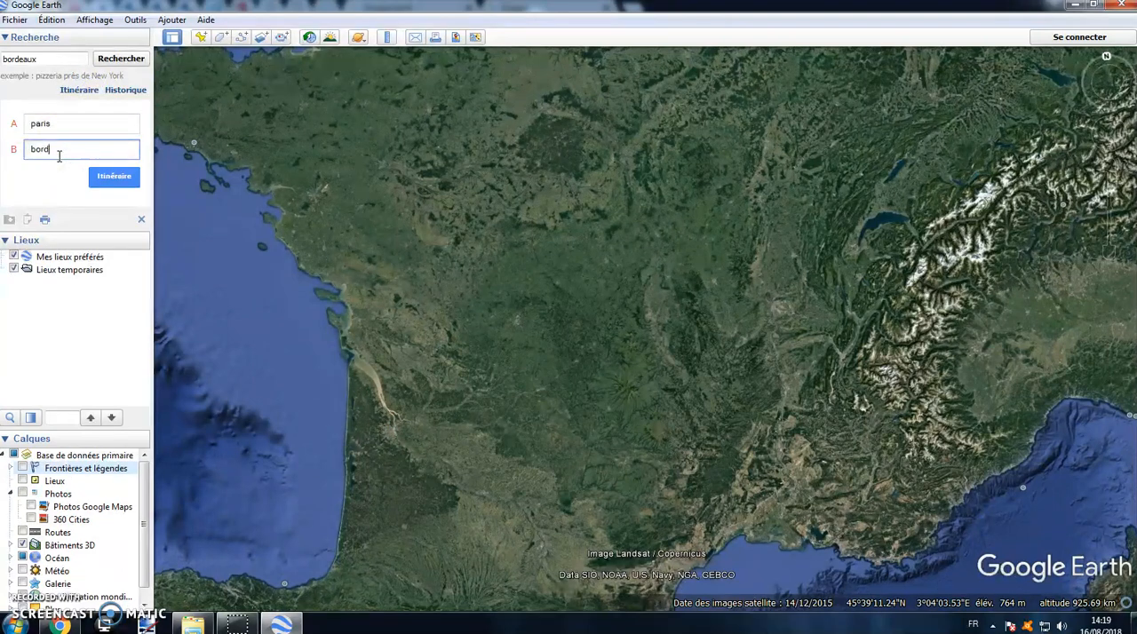
click(105, 176)
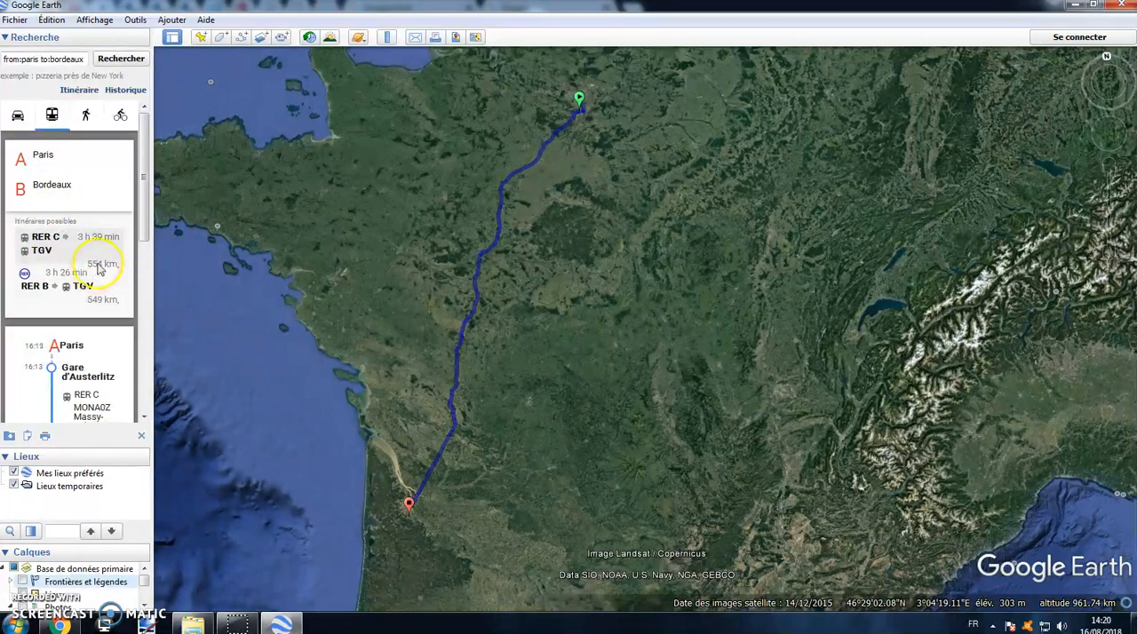
Step: Look through the public transport itinerary, and switch to the driving directions to read their turn-by-turn instructions
scroll(98, 271, down, 8)
scroll(88, 249, up, 8)
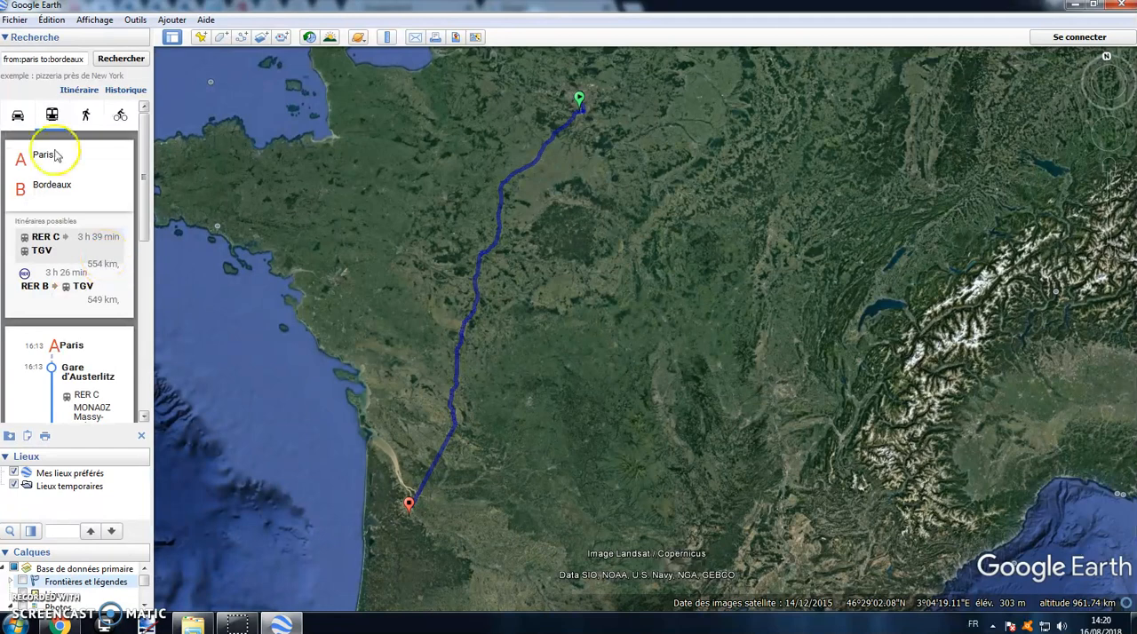
click(20, 118)
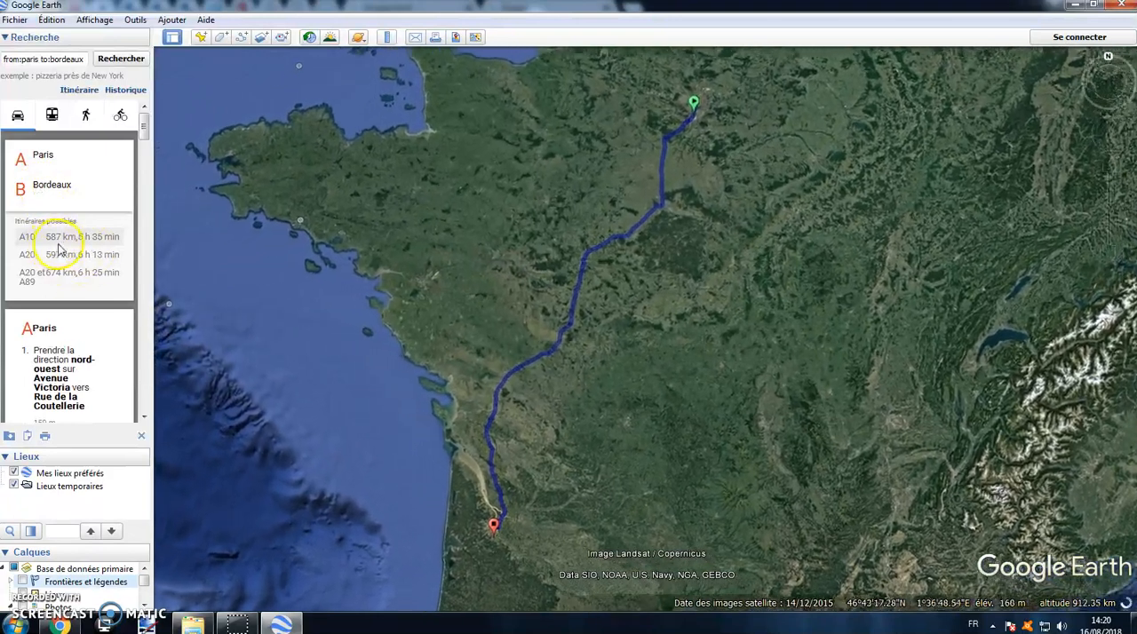
scroll(110, 306, down, 10)
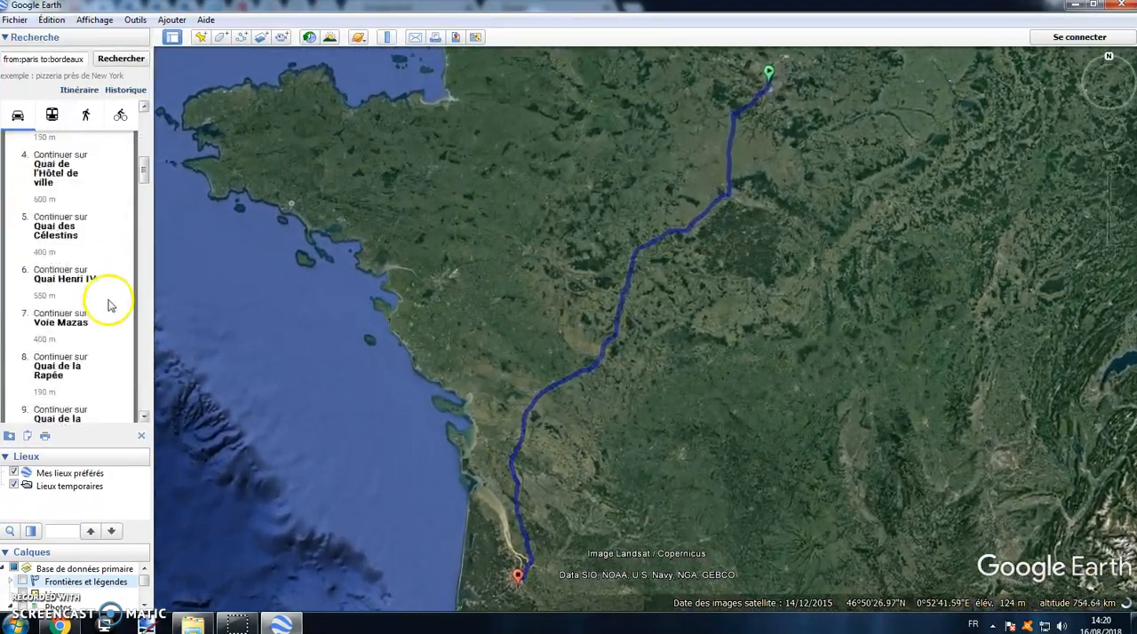
scroll(110, 305, up, 5)
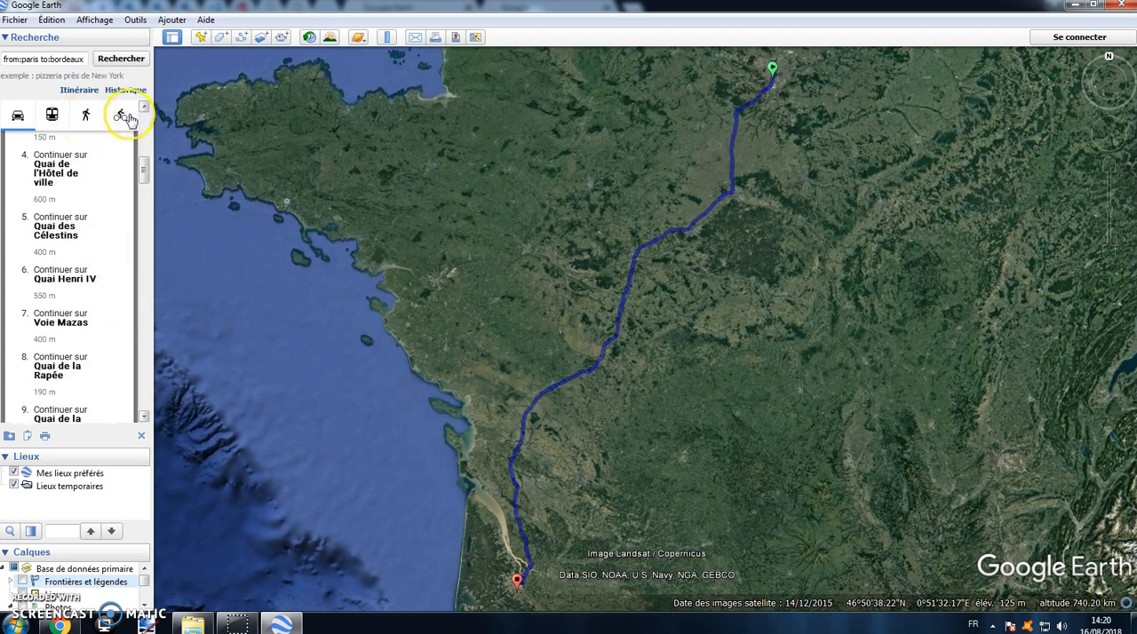
Step: Clear the Paris to Bordeaux directions and return to a view covering all of France
click(141, 435)
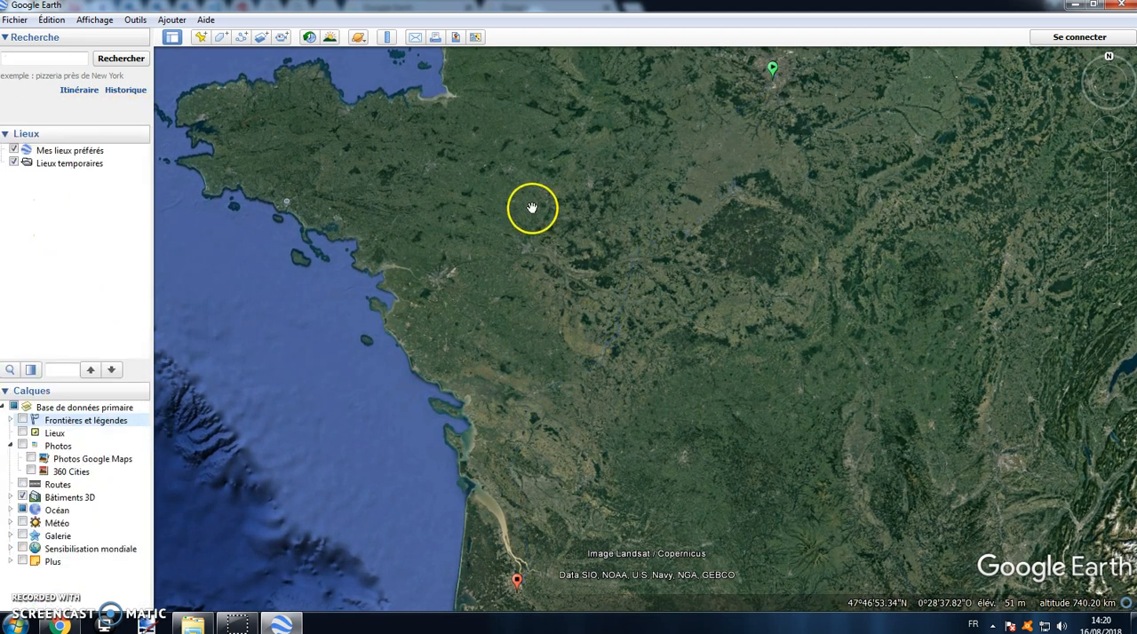
drag(600, 191, 561, 223)
scroll(562, 224, down, 4)
drag(653, 361, 520, 350)
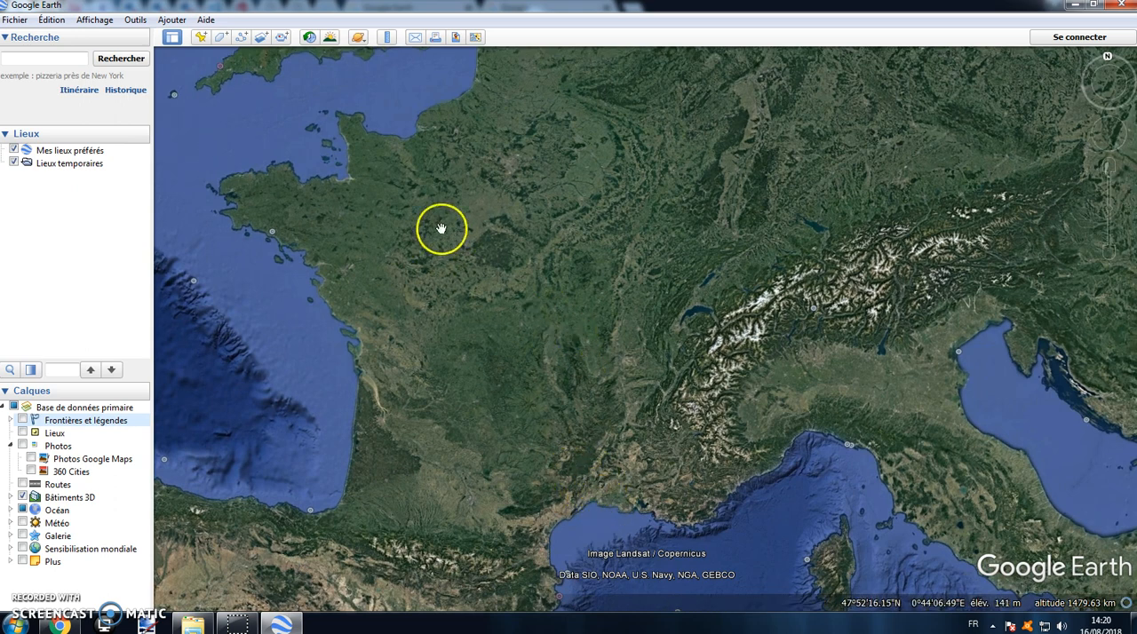
Step: Create a folder named MARSEILLE - PARIS inside Lieux temporaires
click(81, 153)
click(76, 165)
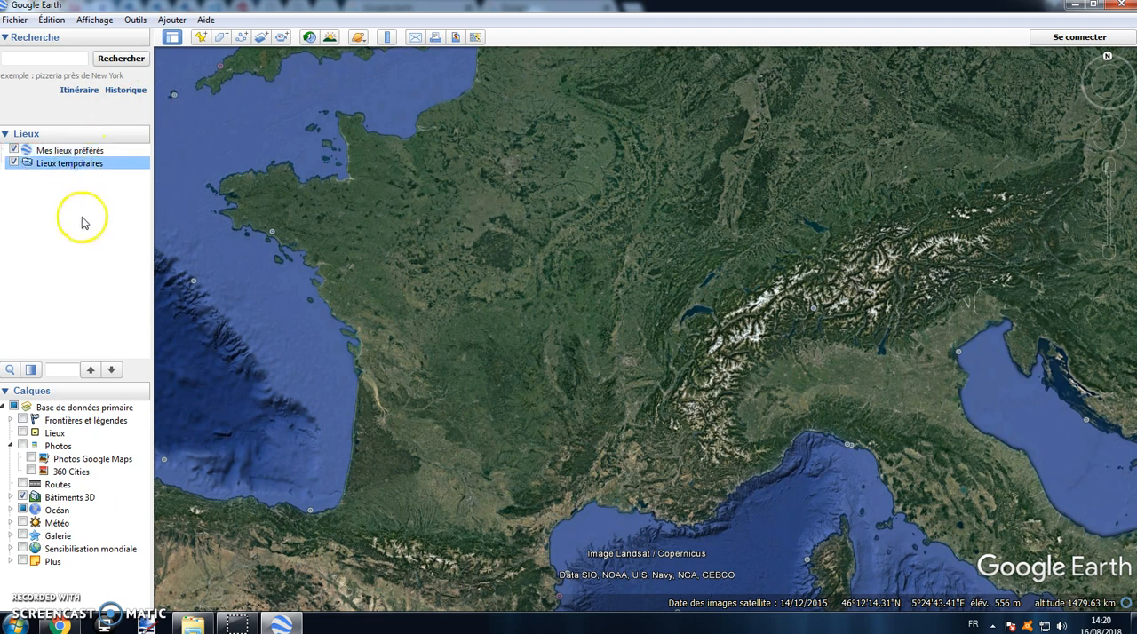
right_click(91, 170)
mouse_move(160, 182)
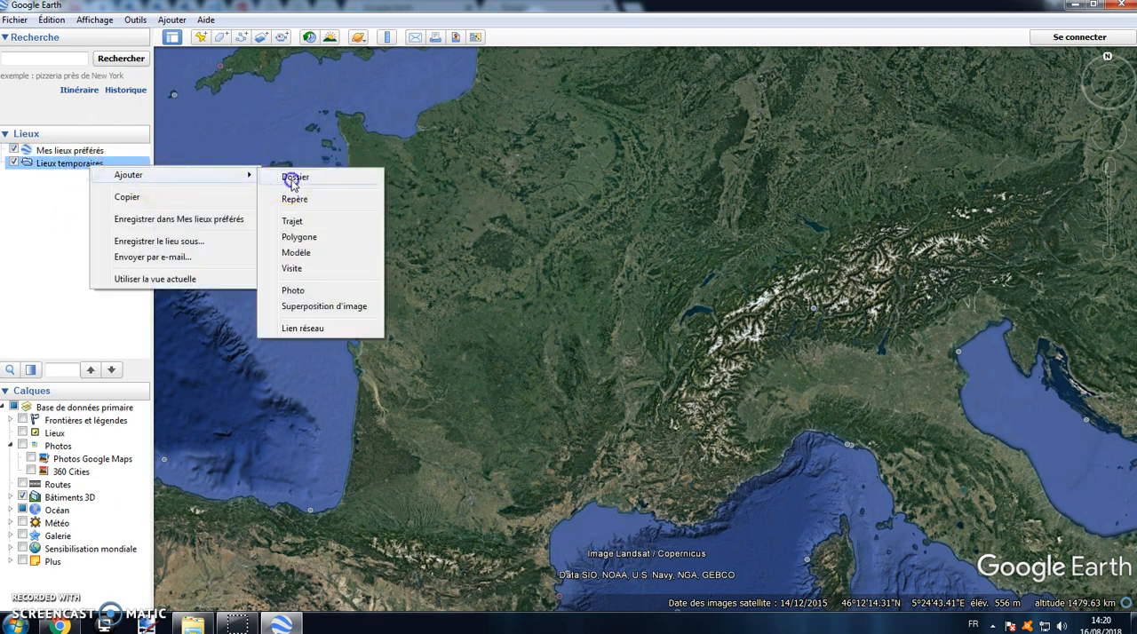
click(294, 178)
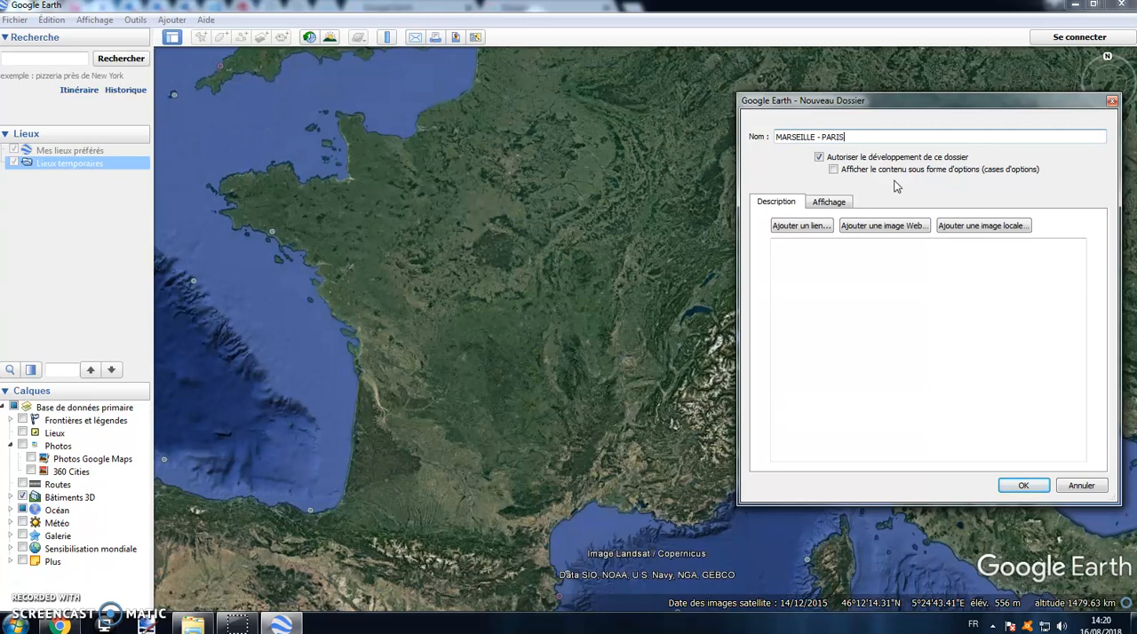
click(1018, 485)
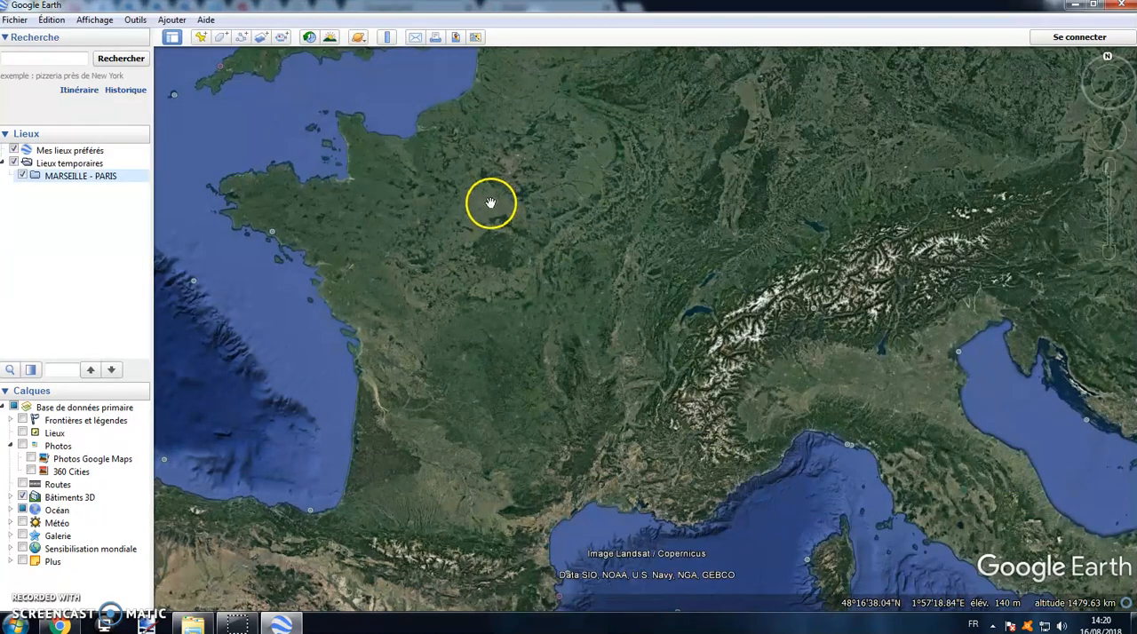
Step: Search for marseille and bring the city and its surrounding coast into close view
text(marseille)
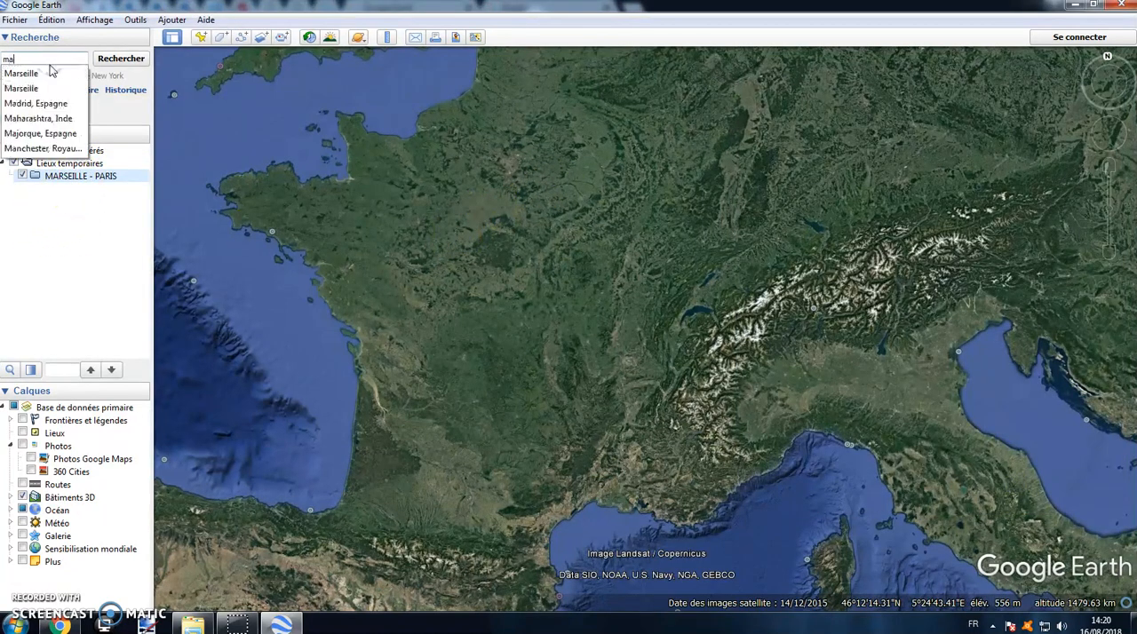
click(120, 59)
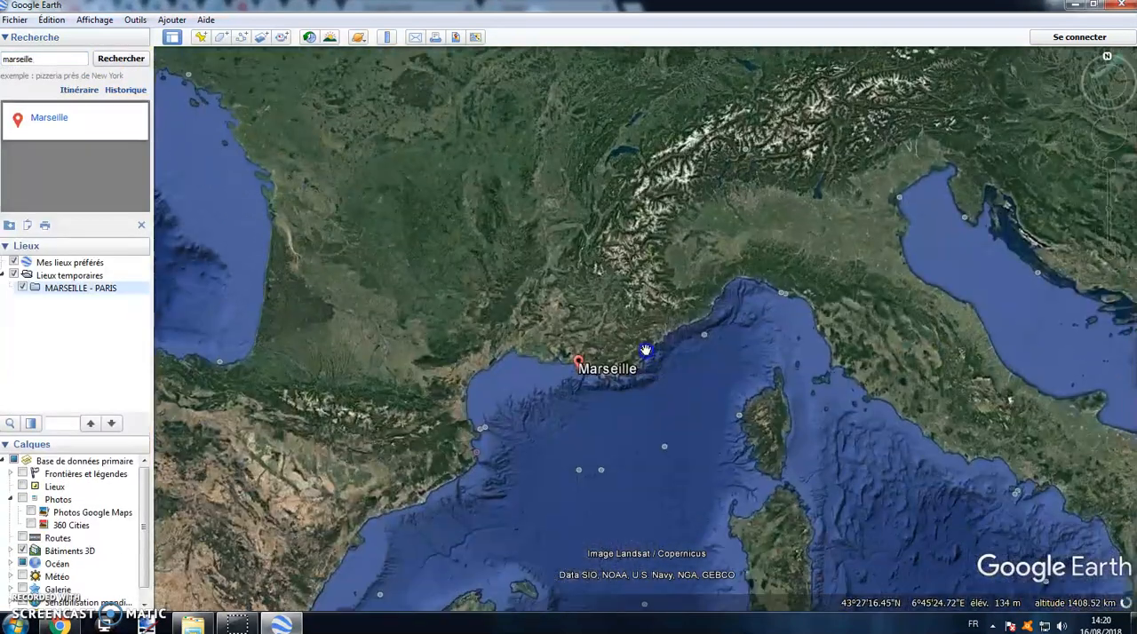
scroll(613, 369, up, 10)
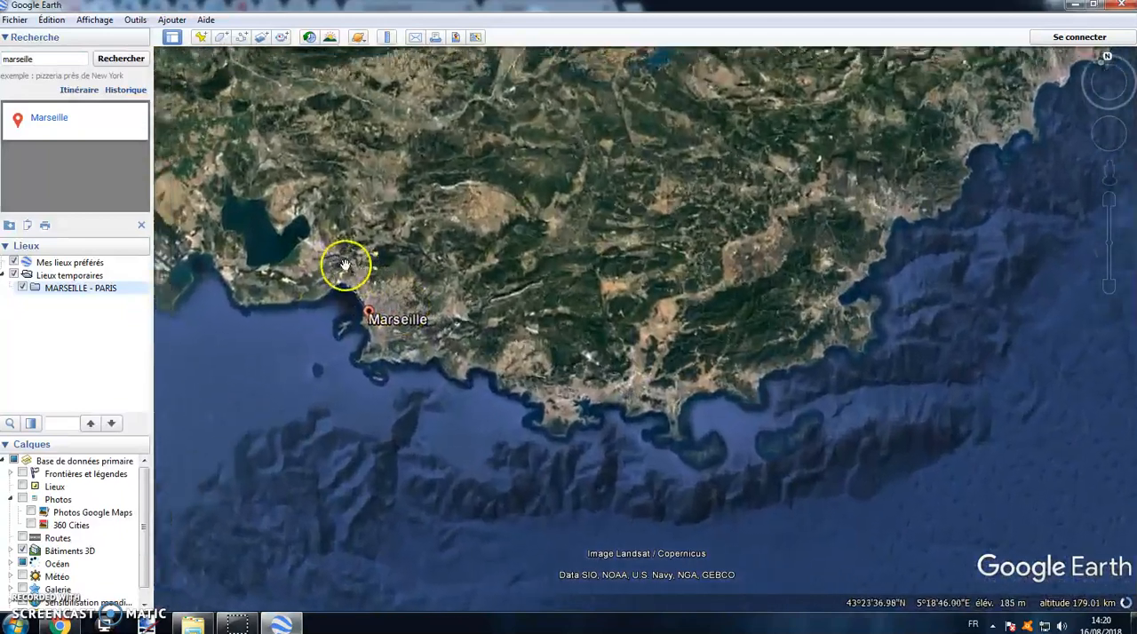
scroll(327, 259, up, 4)
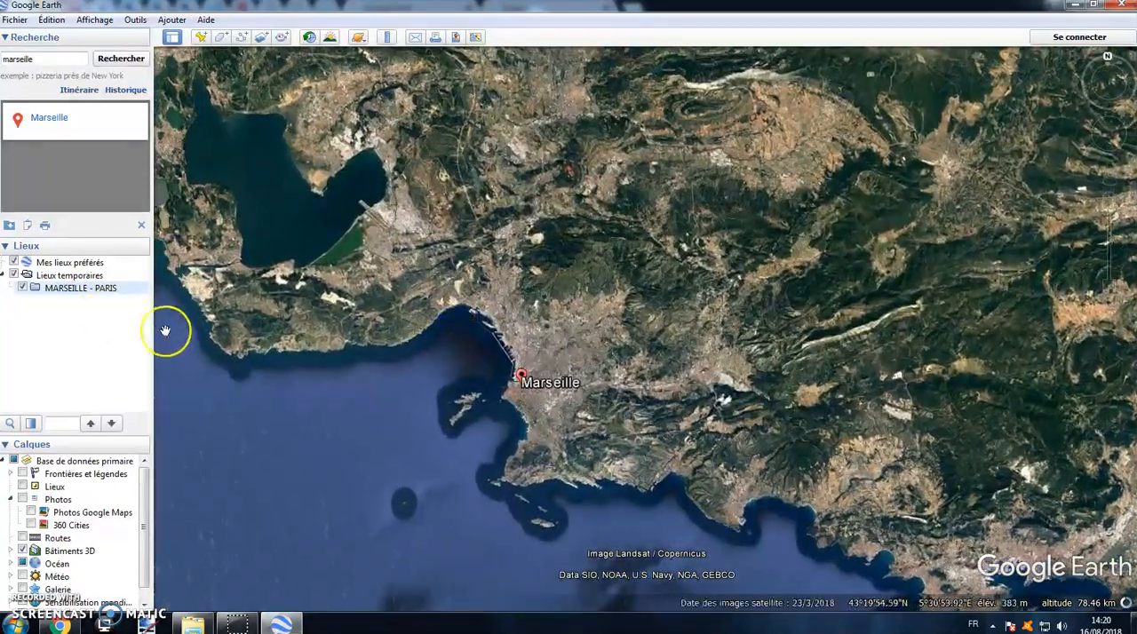
Step: Add a placemark named Départ Marseille to the MARSEILLE - PARIS folder, positioned on the city of Marseille
right_click(77, 291)
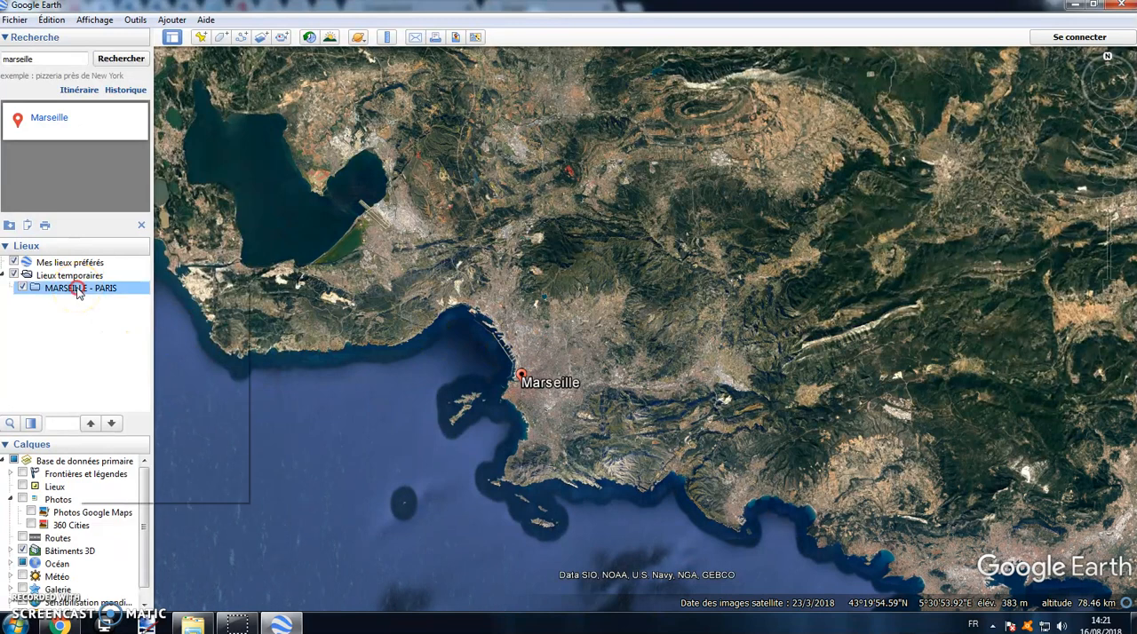
mouse_move(98, 297)
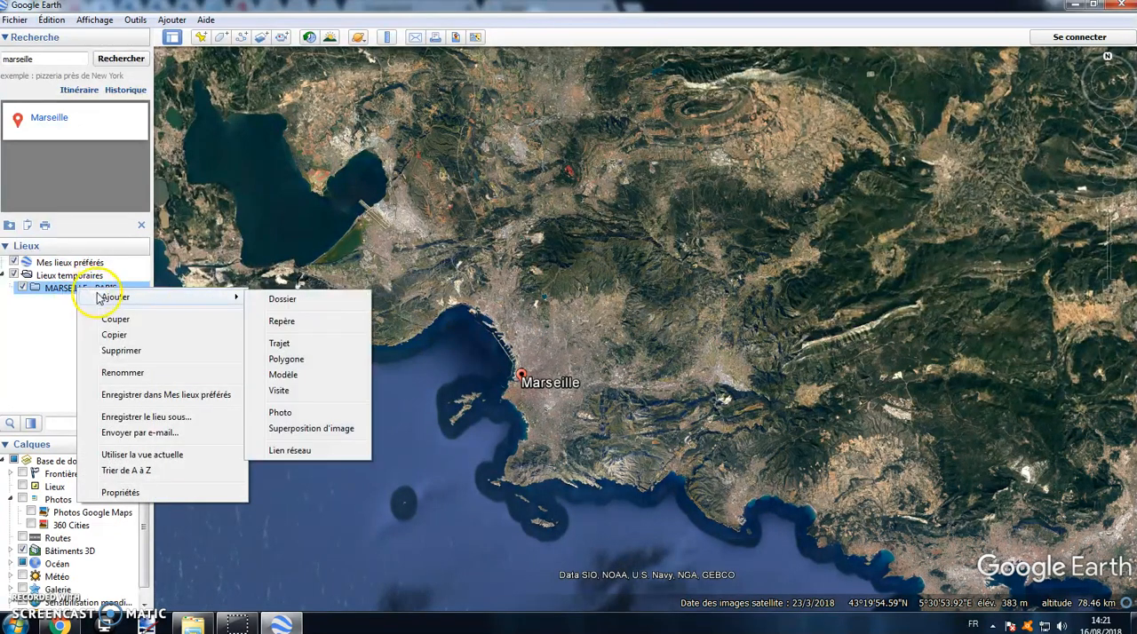
click(279, 320)
drag(652, 327, 537, 378)
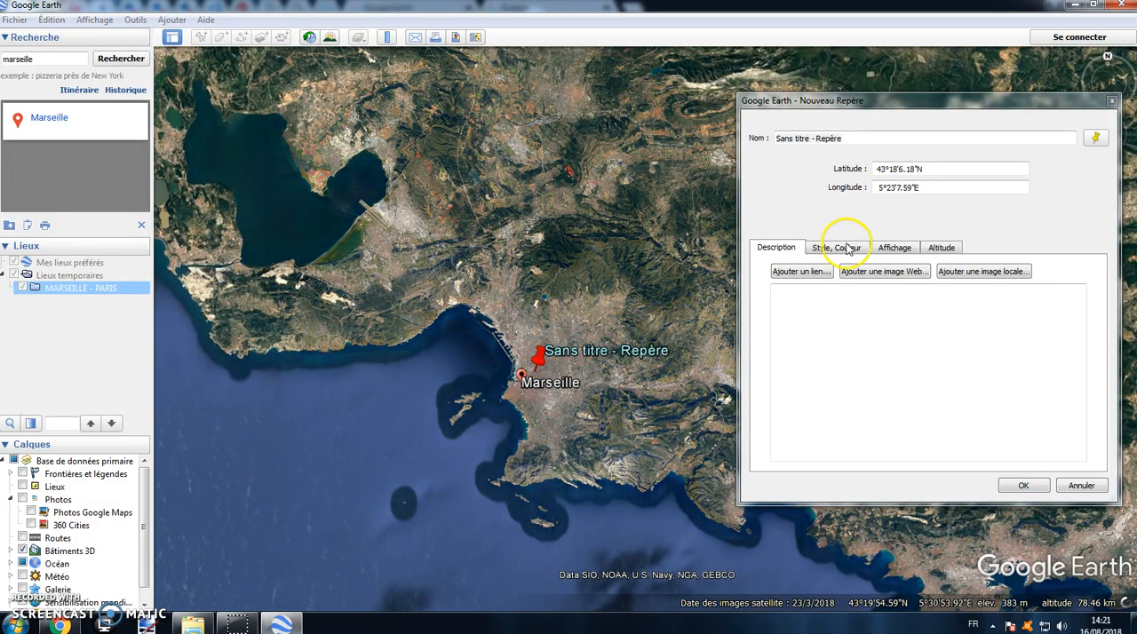
click(860, 153)
text(Départ Marseille)
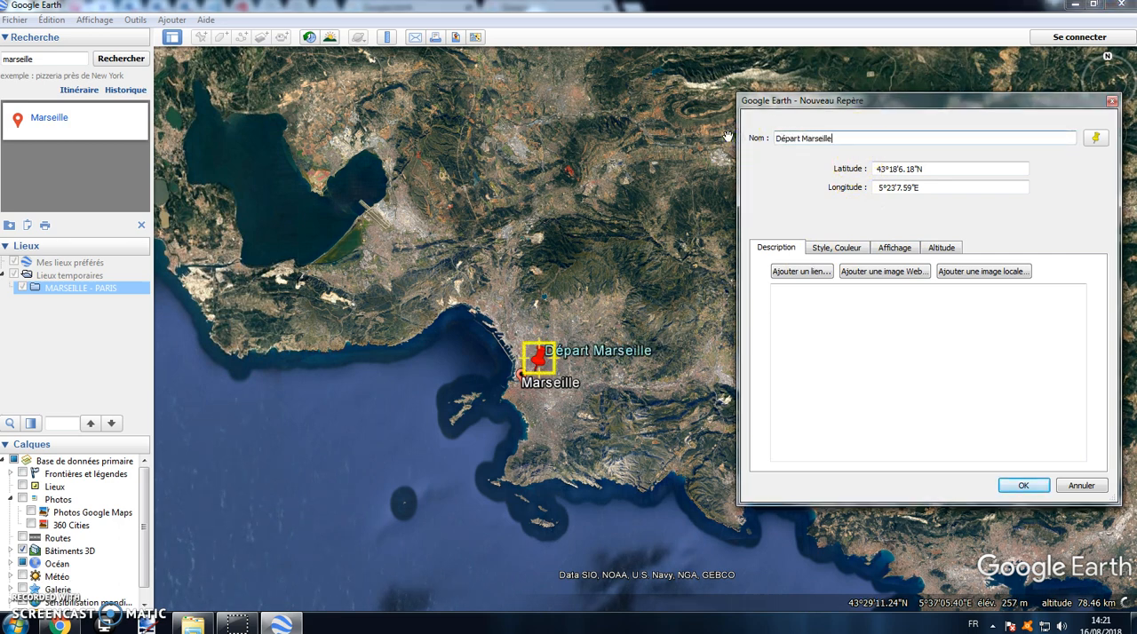
Step: Set both the label colour and the icon colour of the Départ Marseille placemark to green
click(833, 252)
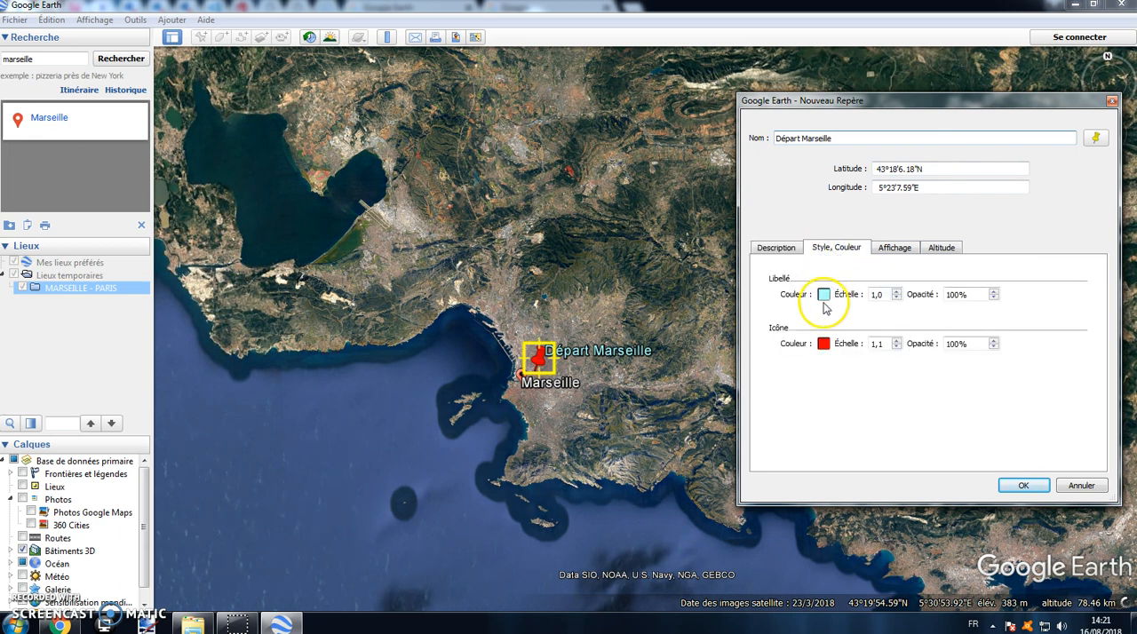
click(824, 295)
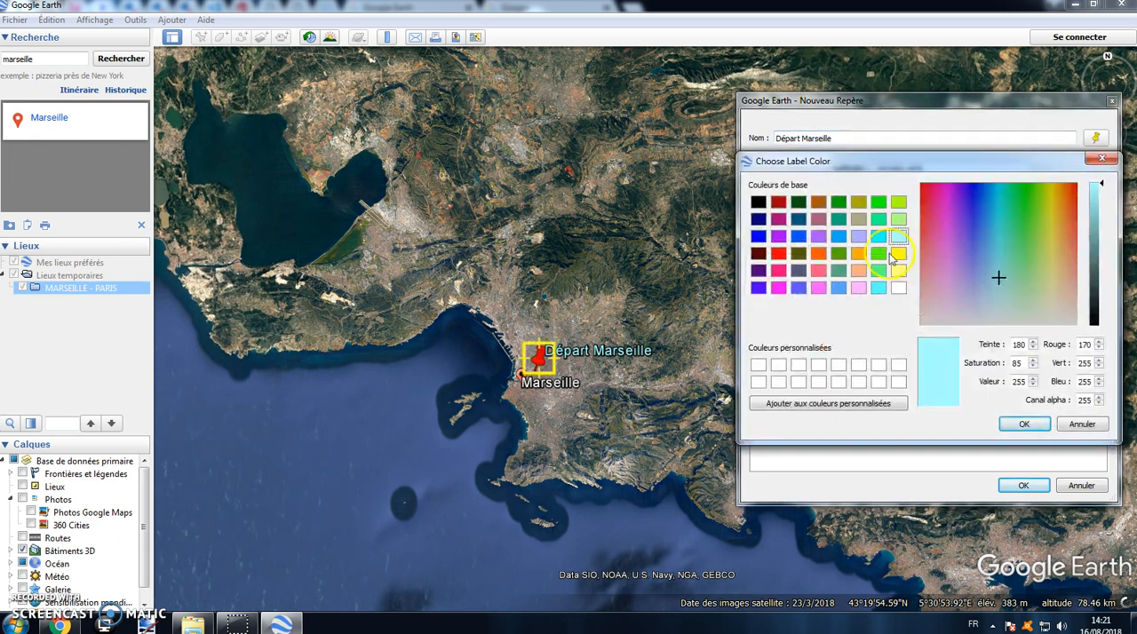
click(878, 255)
click(1021, 427)
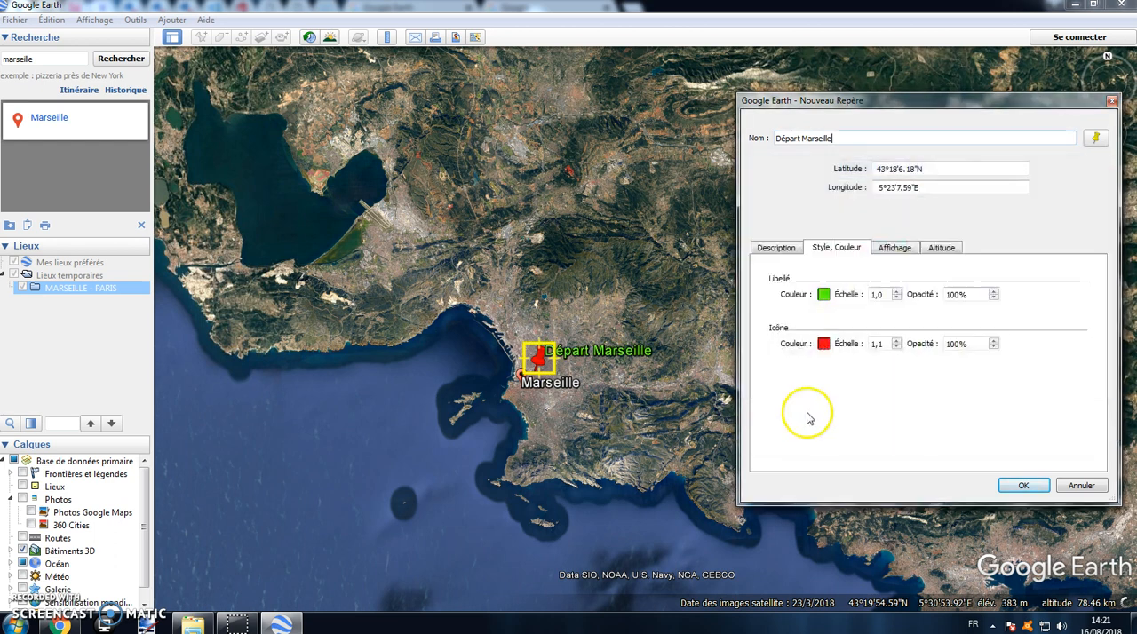
click(824, 356)
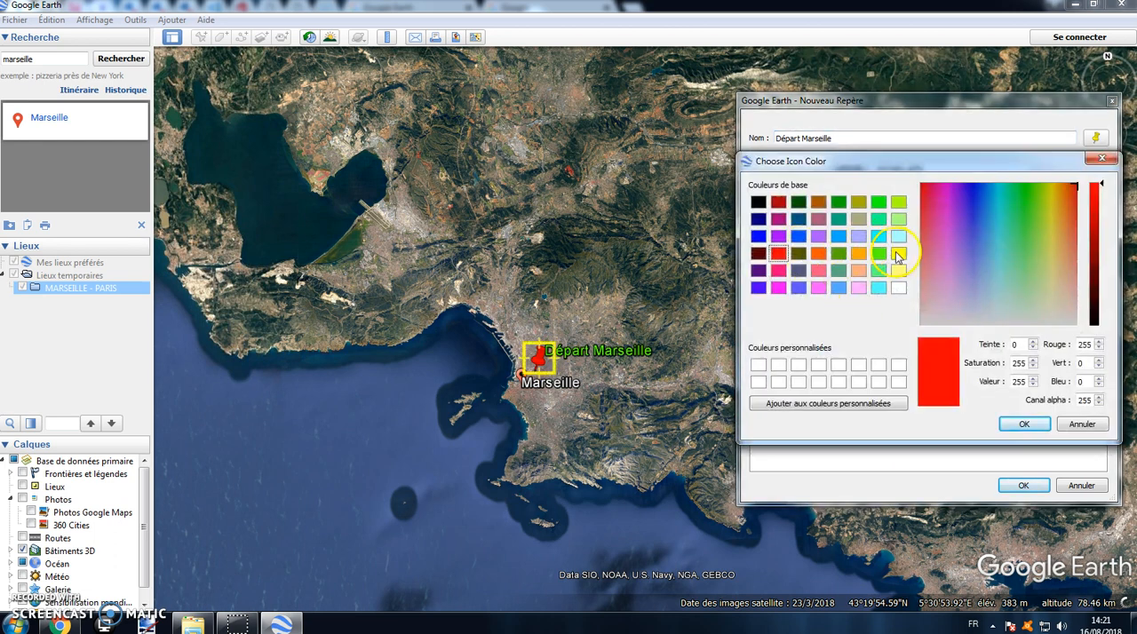
click(881, 256)
click(1022, 424)
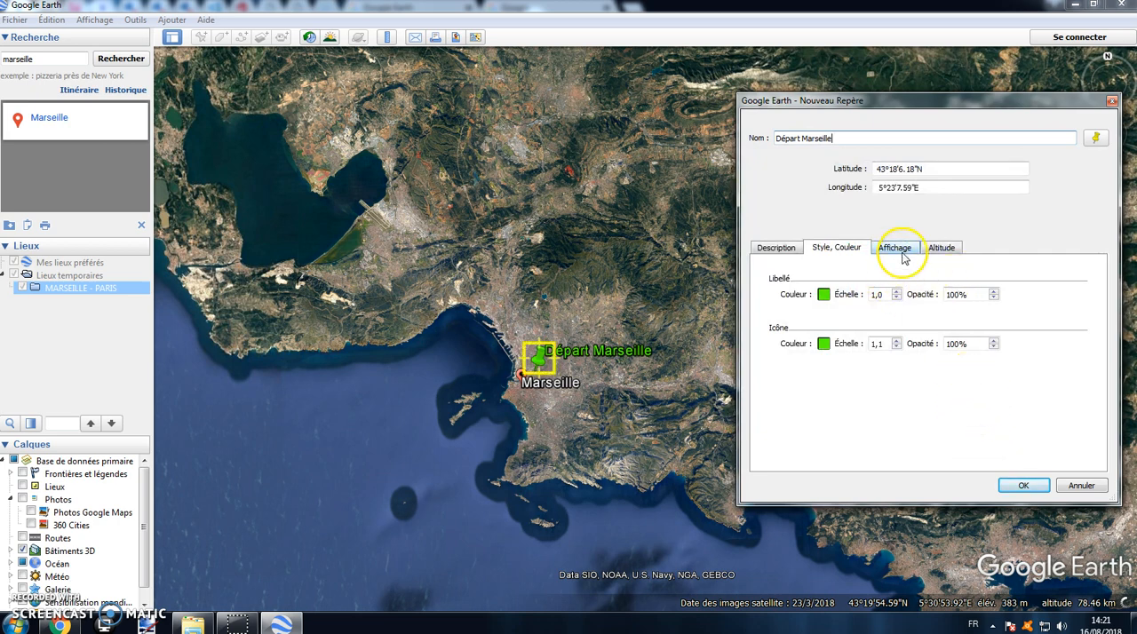
Step: Check the placemark's view settings, and start adding a link to its description
click(896, 253)
click(781, 250)
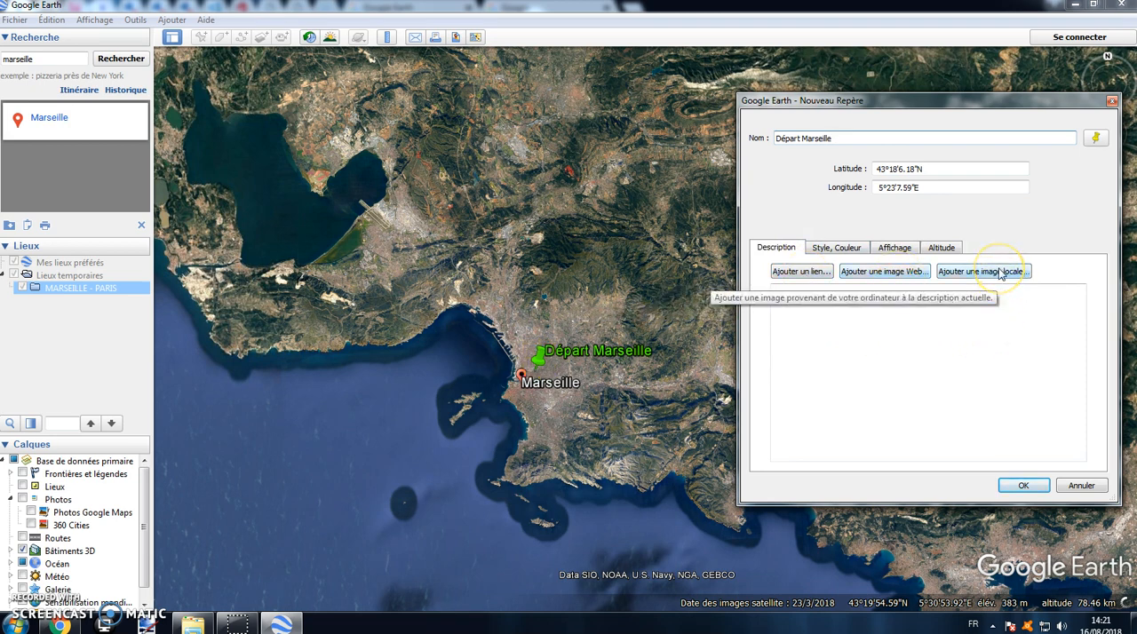
click(813, 271)
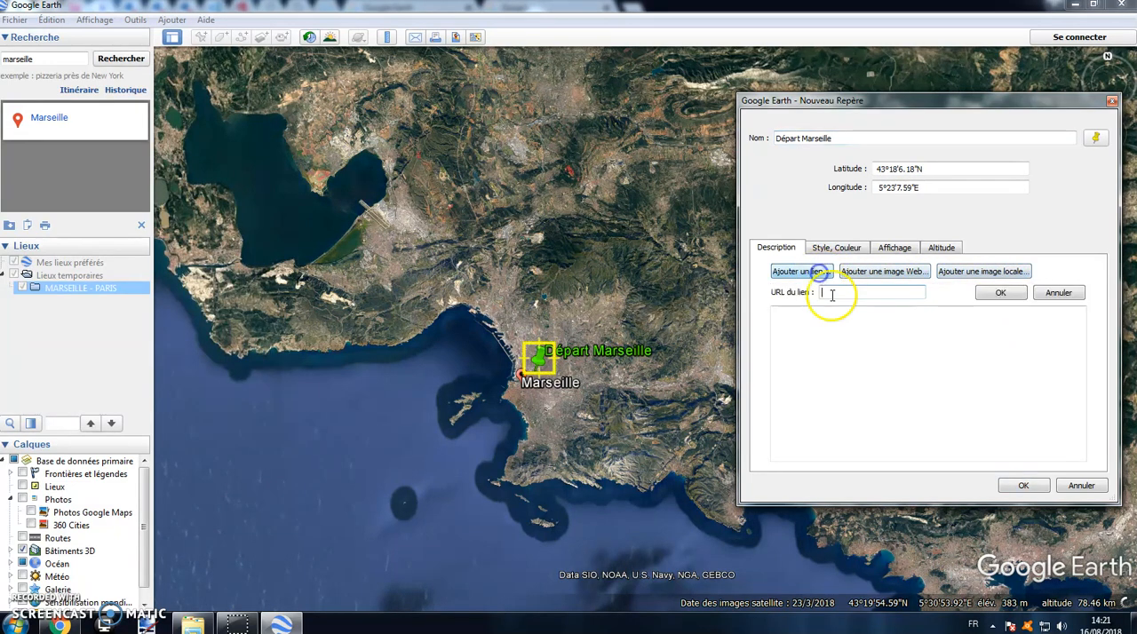
Step: Switch to Google Chrome, search Google for ville marseille and open the official Ville de Marseille website
click(62, 625)
click(506, 13)
click(477, 299)
text(v)
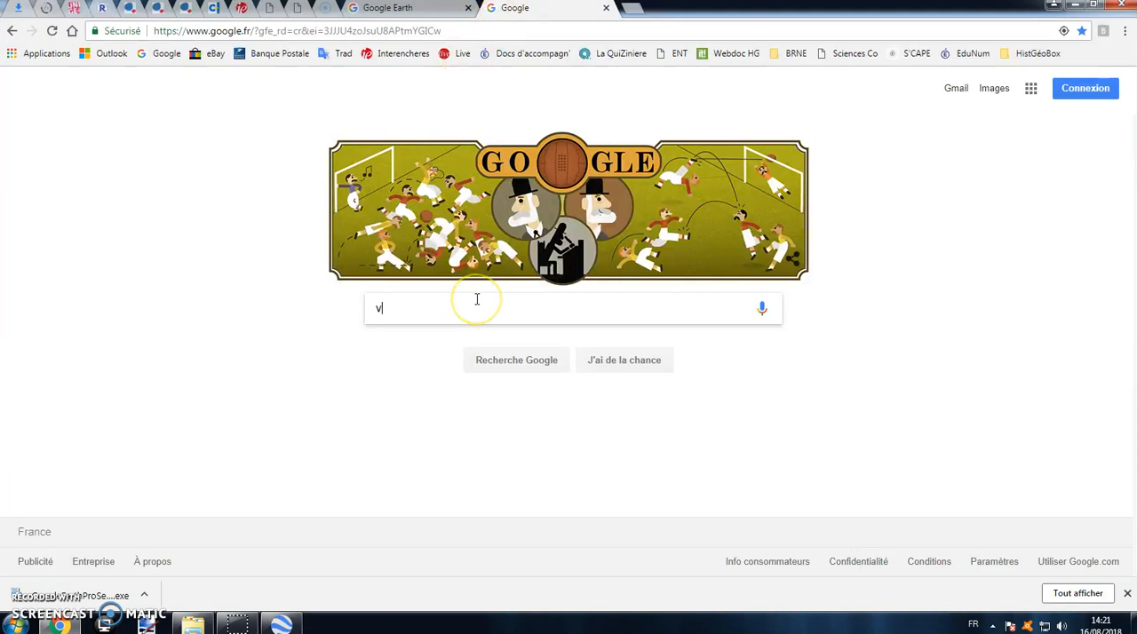
text(ille marsiel)
key(BackSpace)
key(BackSpace)
key(BackSpace)
text(eille)
key(Return)
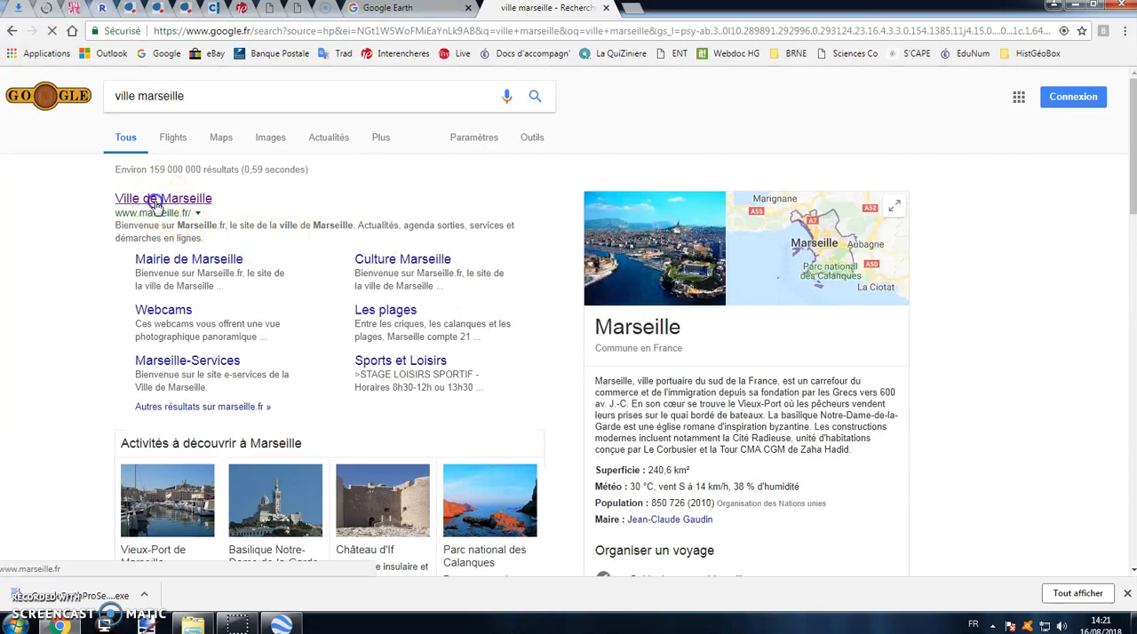
click(155, 201)
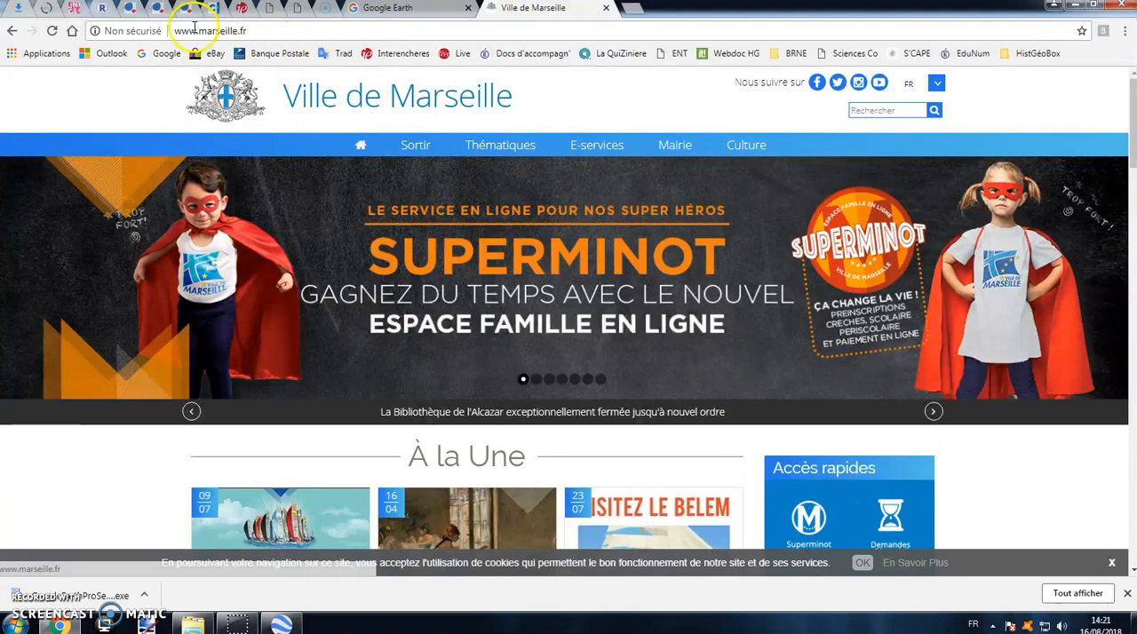
click(203, 32)
right_click(205, 34)
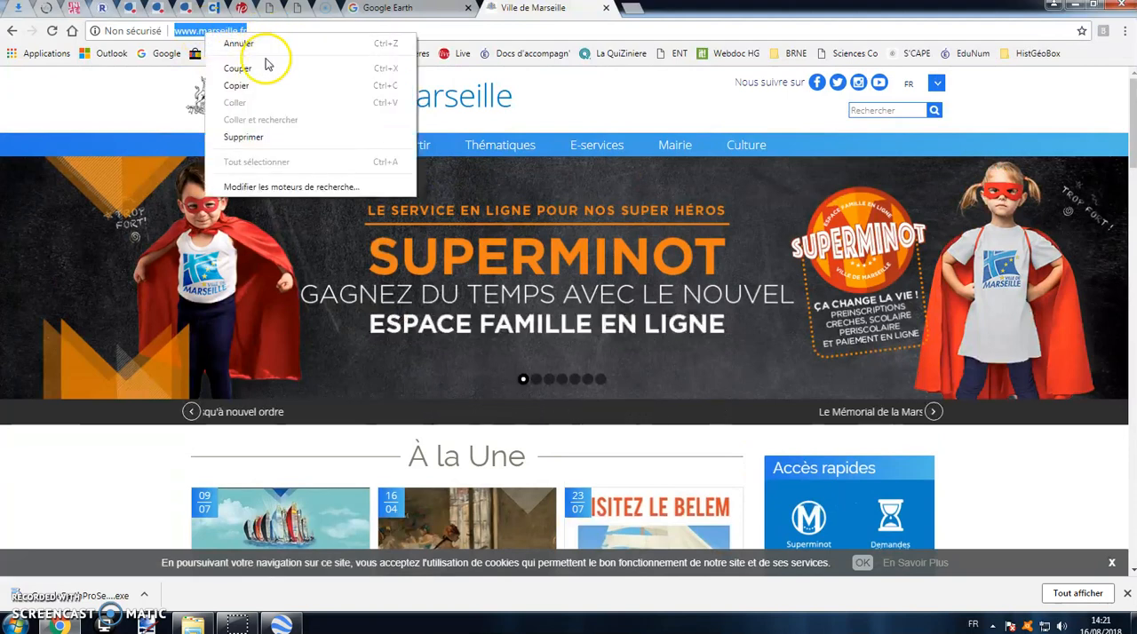
click(224, 83)
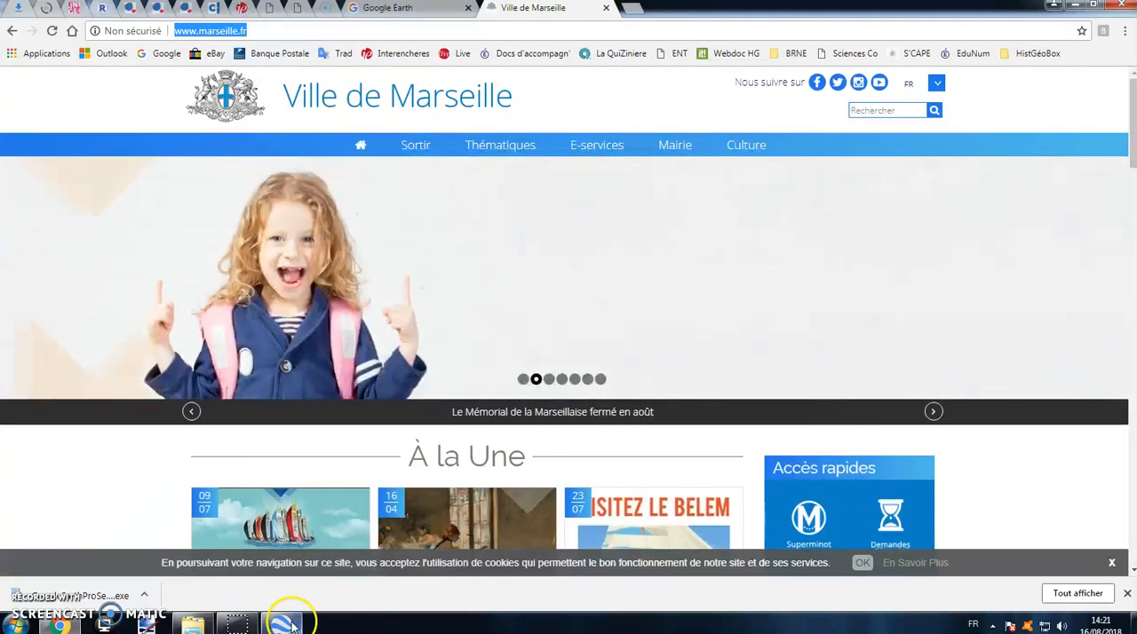
click(282, 624)
right_click(884, 293)
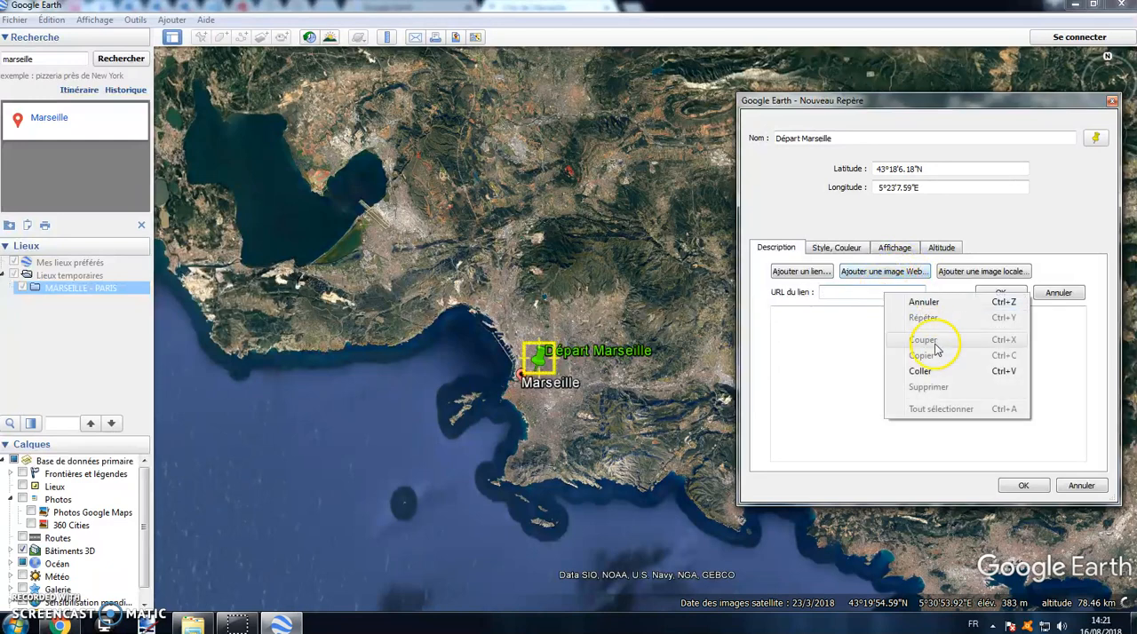
click(927, 370)
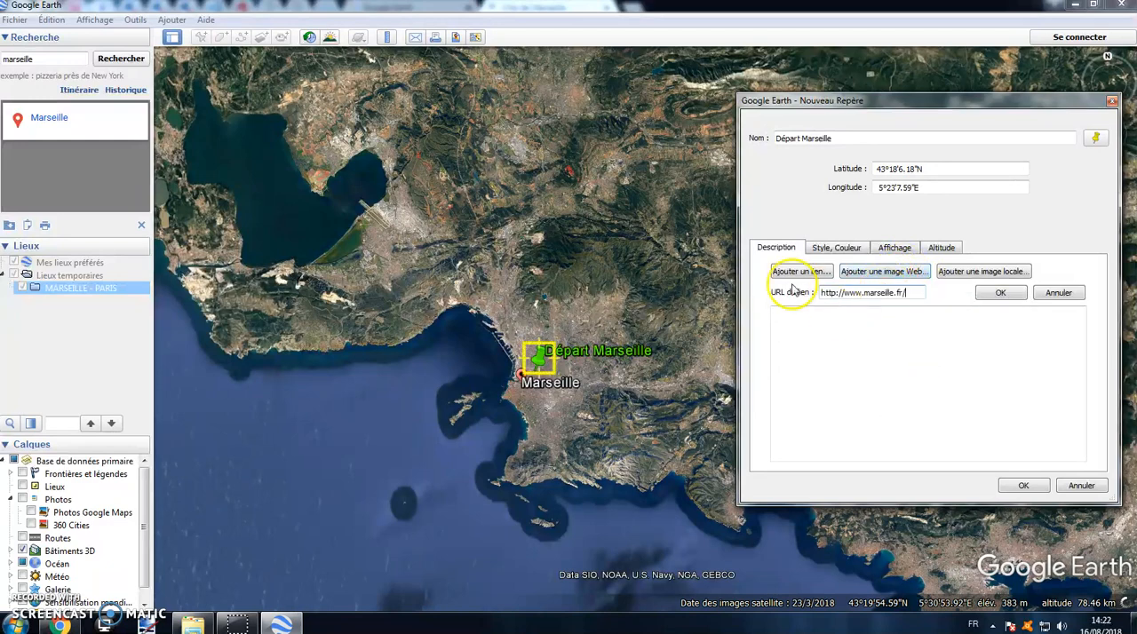
click(1000, 292)
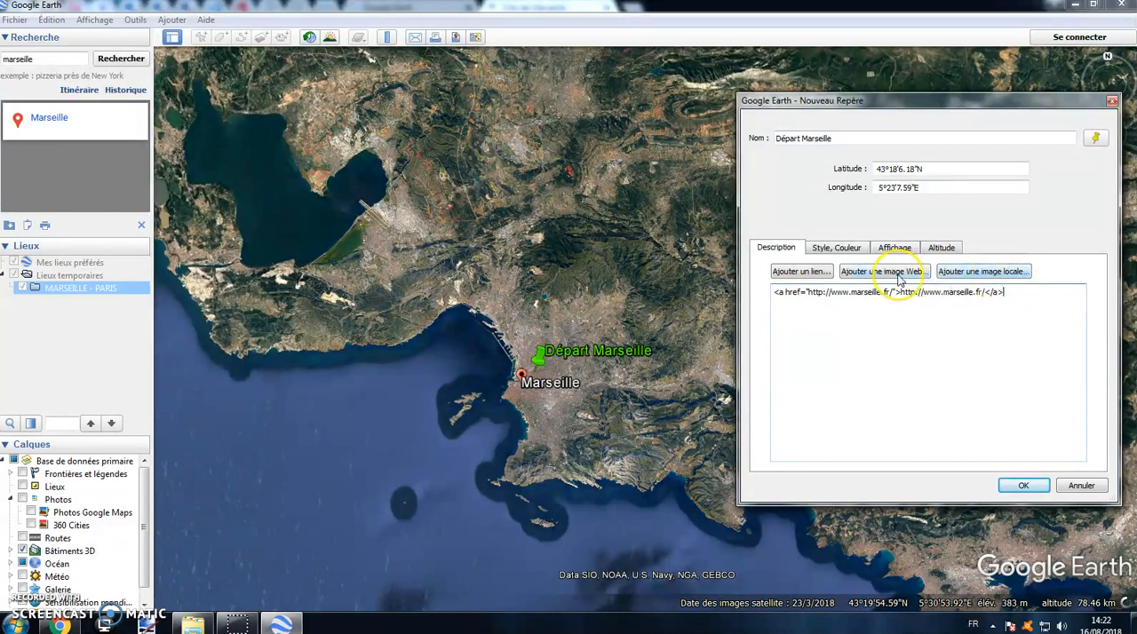
Step: Add the local picture Marseille Wiki from the Images library to the description and save the Départ Marseille placemark
click(995, 272)
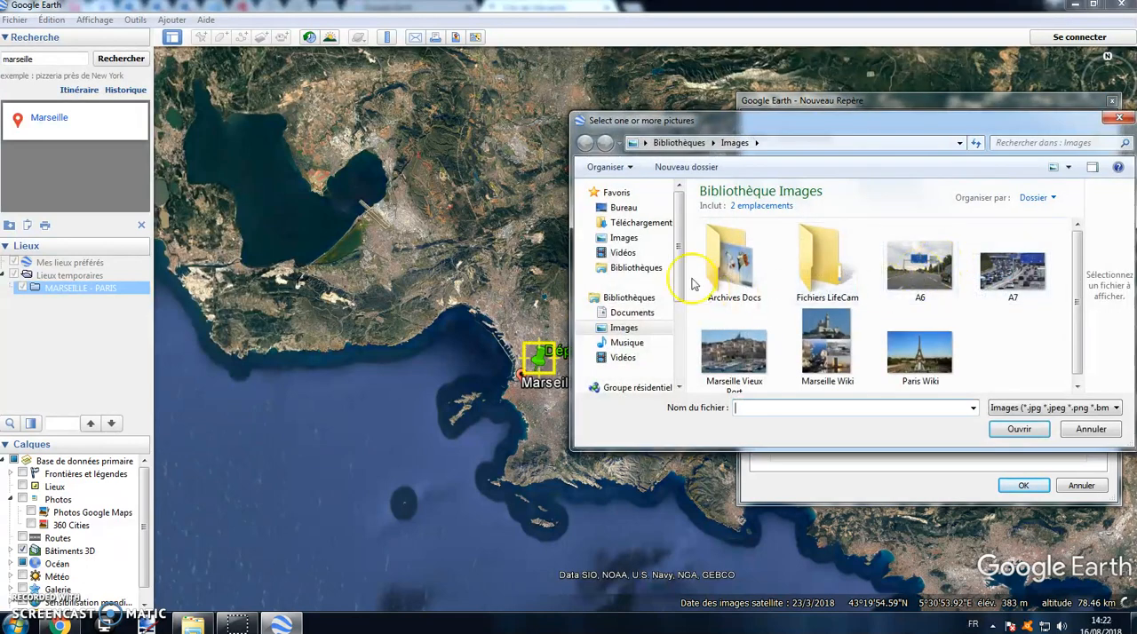
click(648, 238)
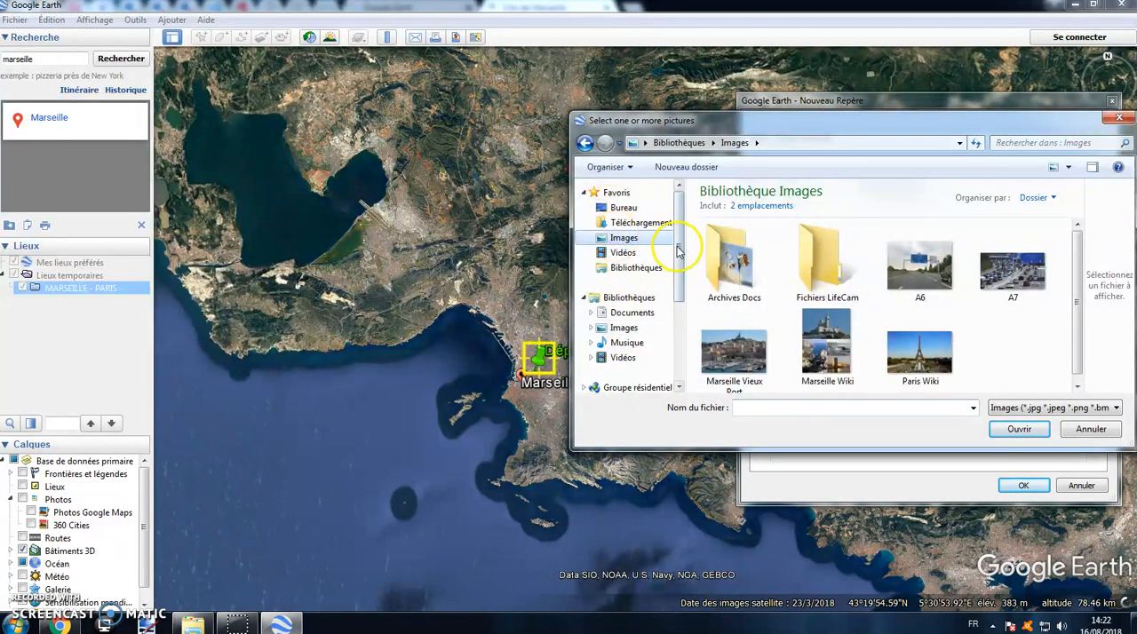
drag(682, 258, 677, 235)
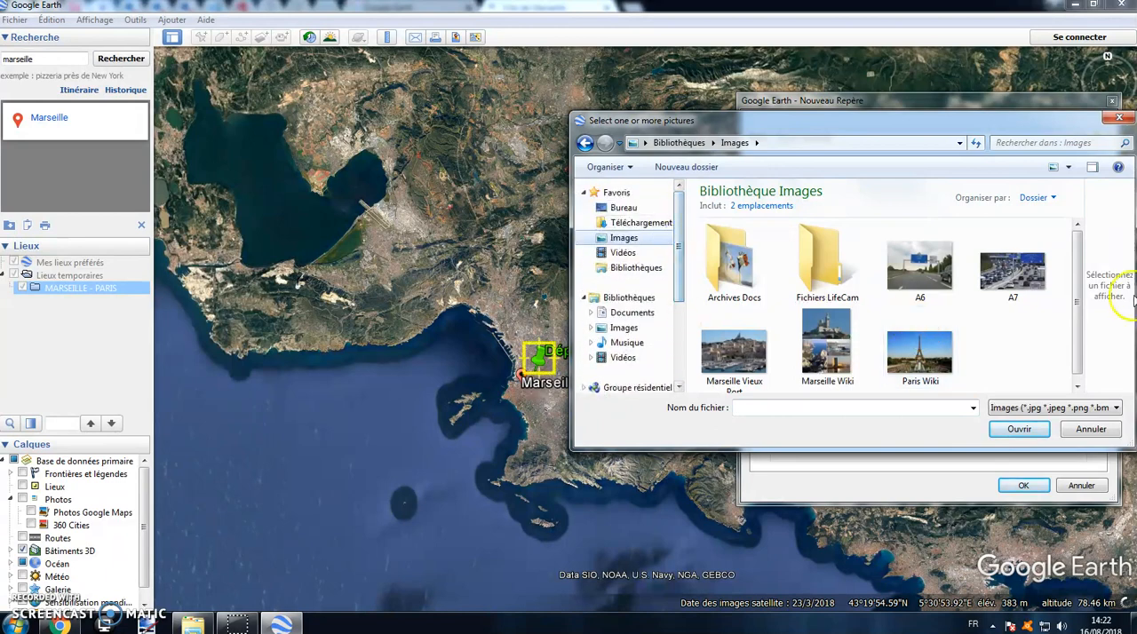
click(839, 342)
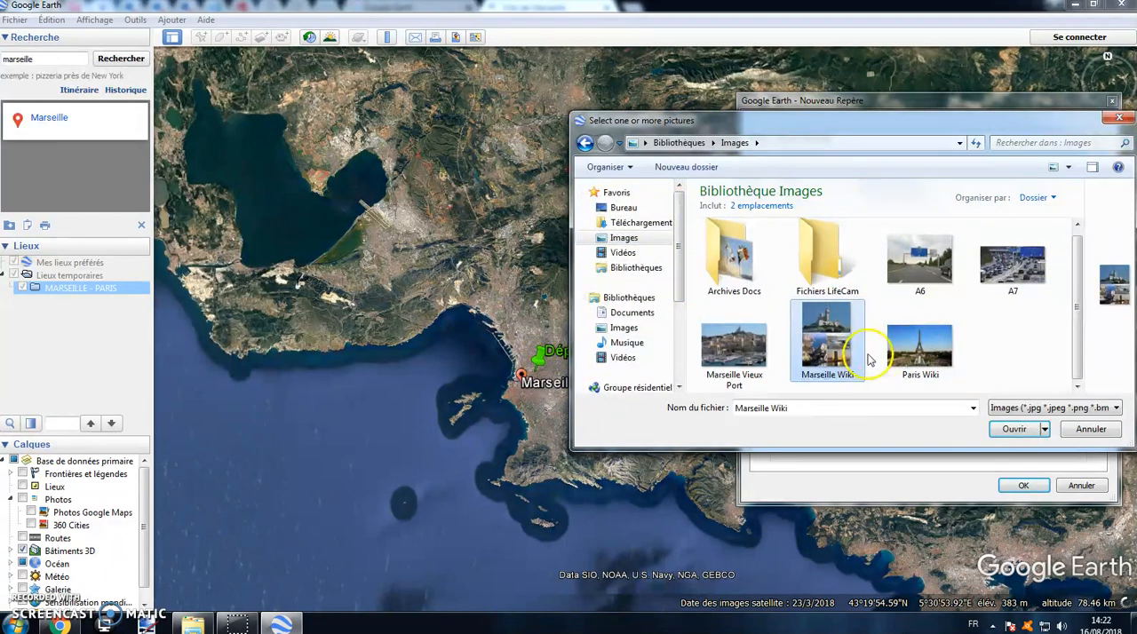
click(1014, 429)
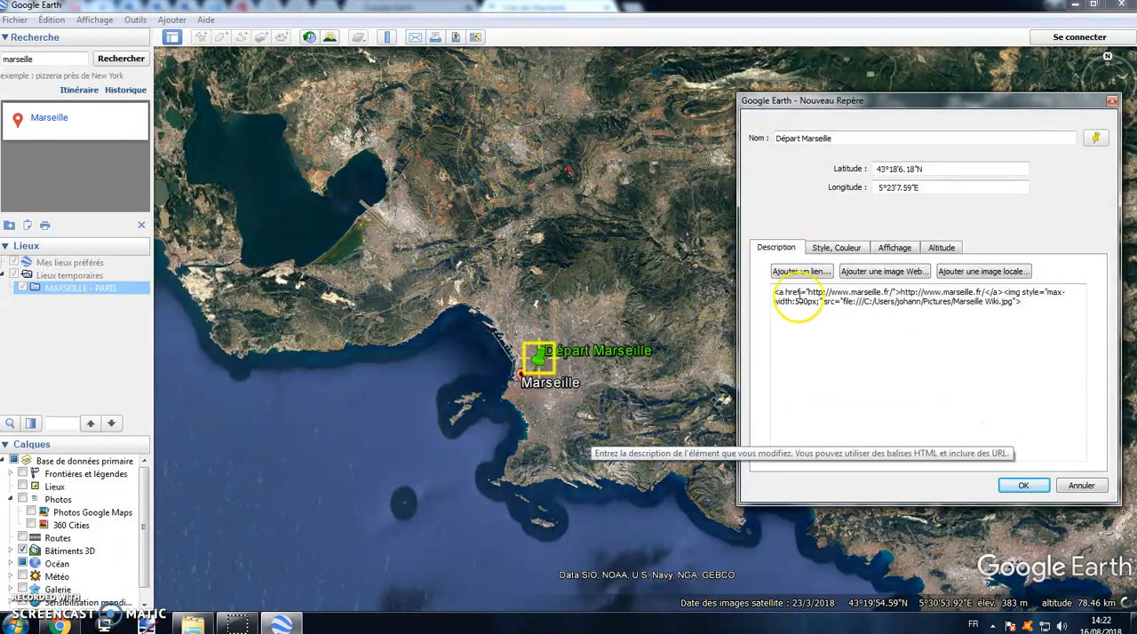
click(1021, 485)
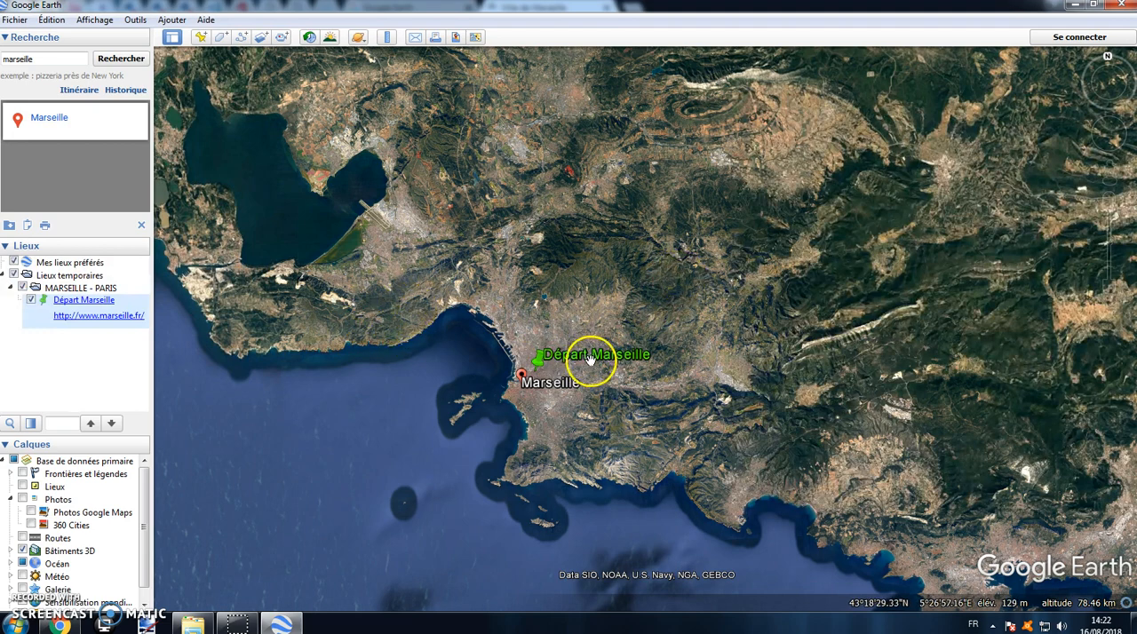
Step: Test the Départ Marseille placemark's website link, look through the loaded page and return to the map
scroll(525, 345, up, 1)
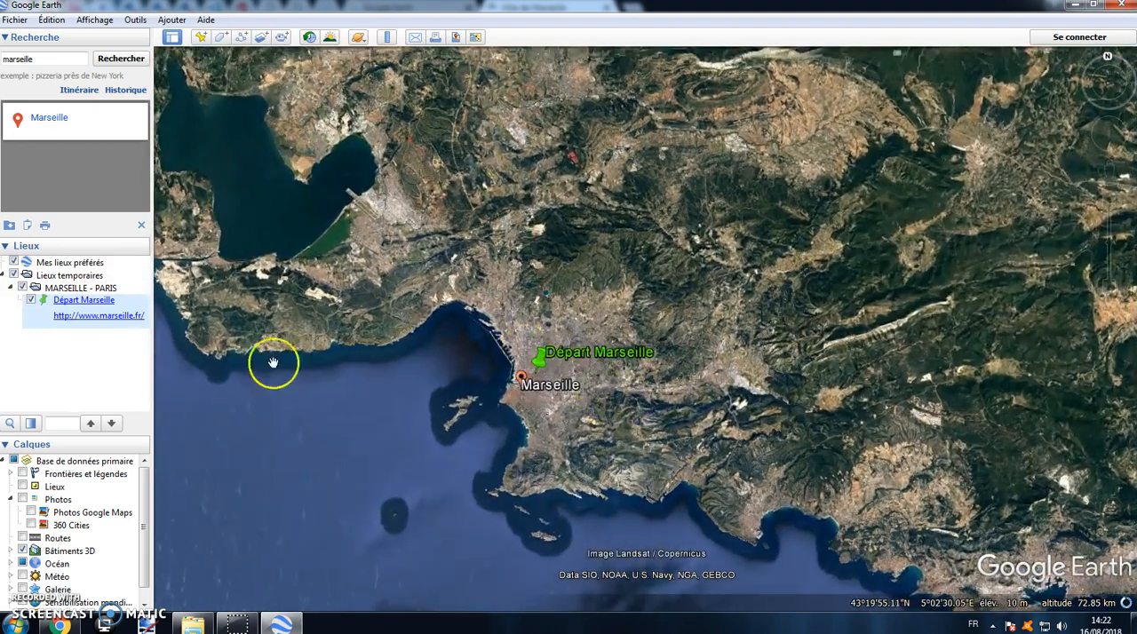
click(108, 303)
scroll(795, 239, down, 1)
scroll(794, 247, up, 1)
click(621, 125)
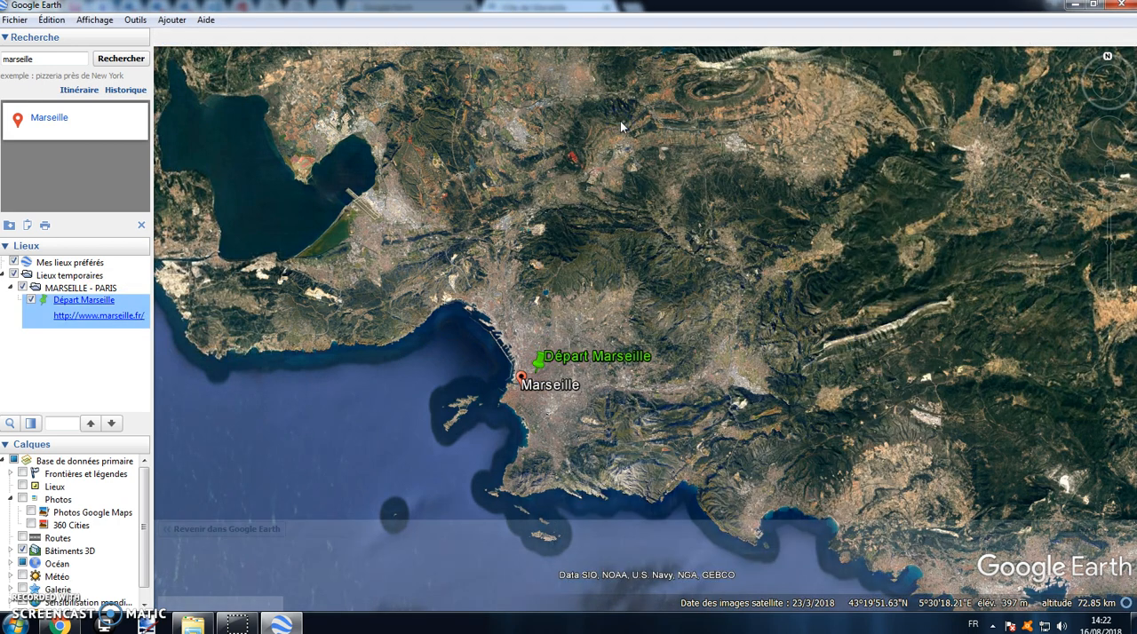
scroll(702, 159, down, 4)
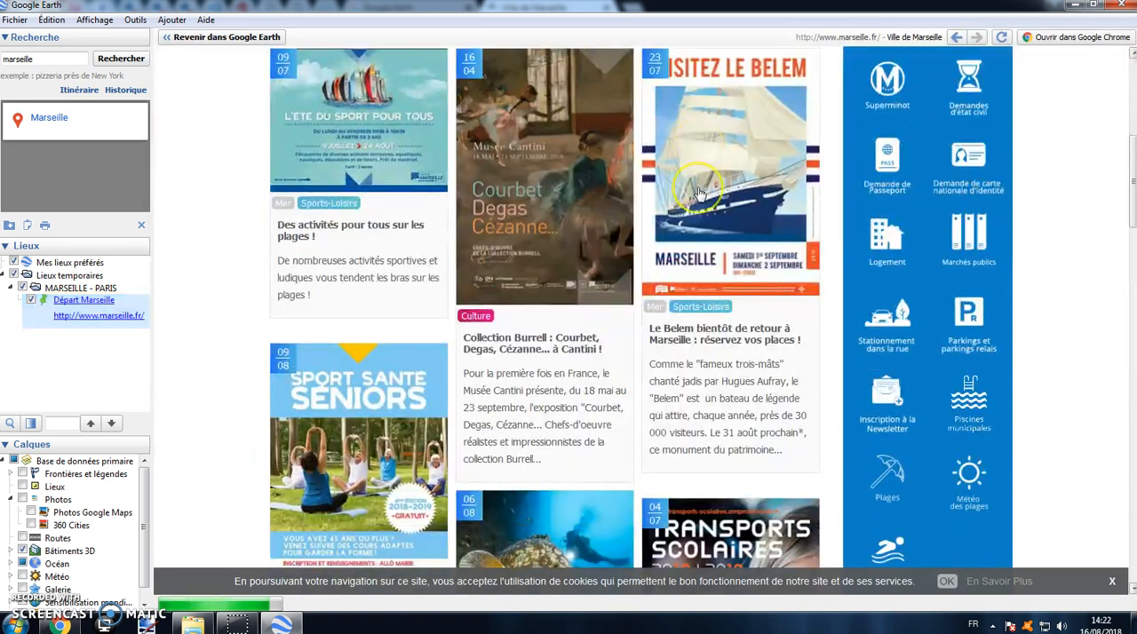
scroll(699, 193, up, 4)
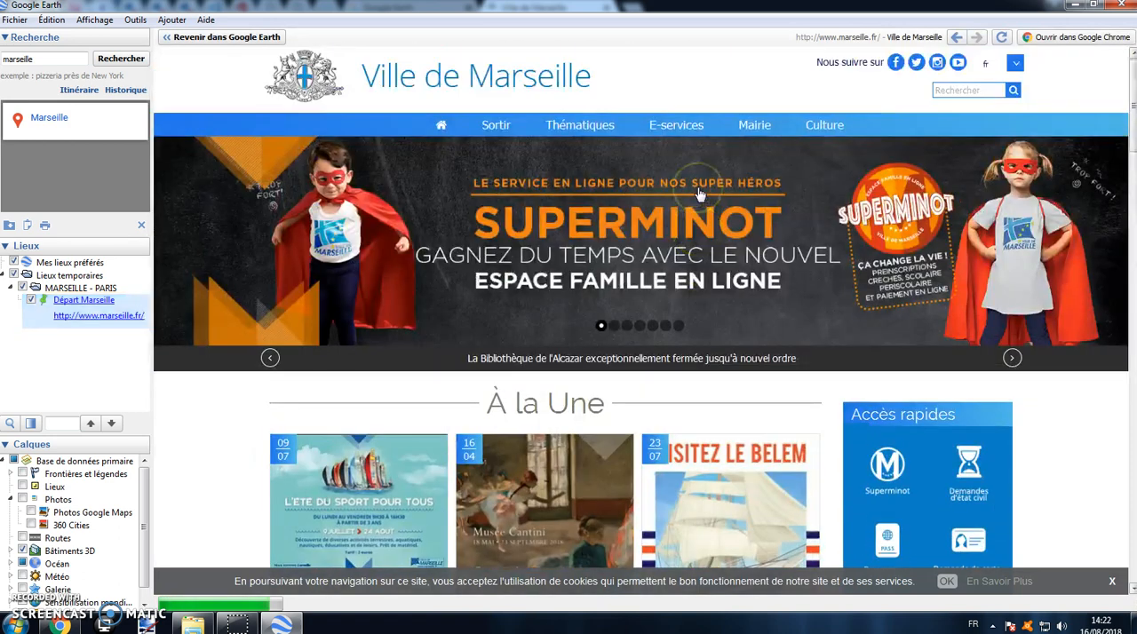
click(222, 39)
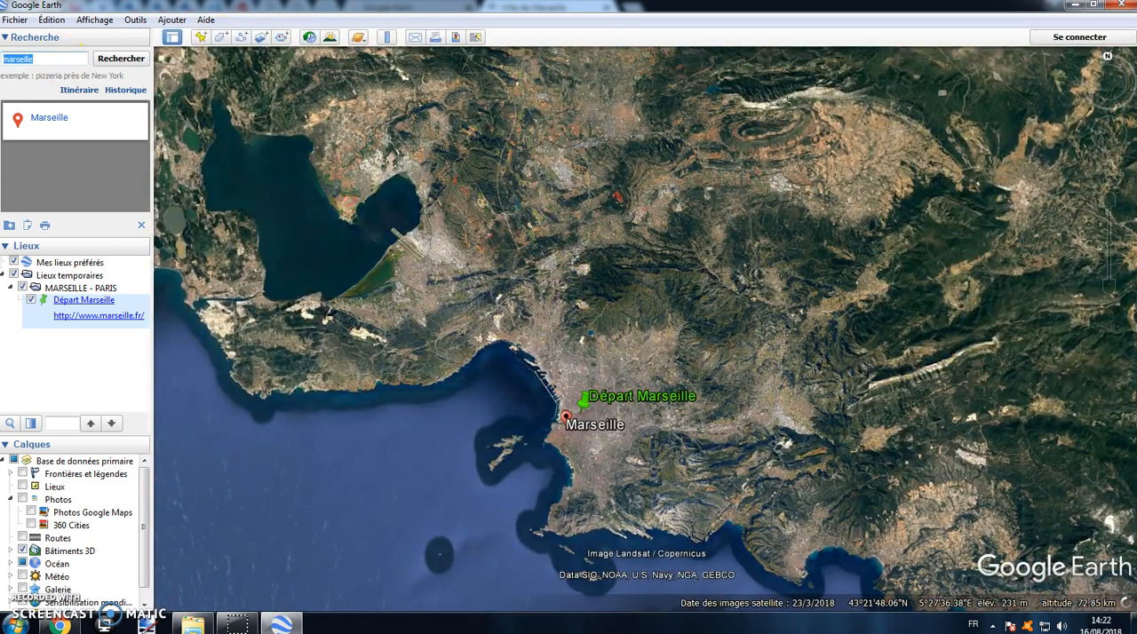
Step: Search for lyon and frame the map so that both Lyon and the Départ Marseille placemark are in view
text(lyon)
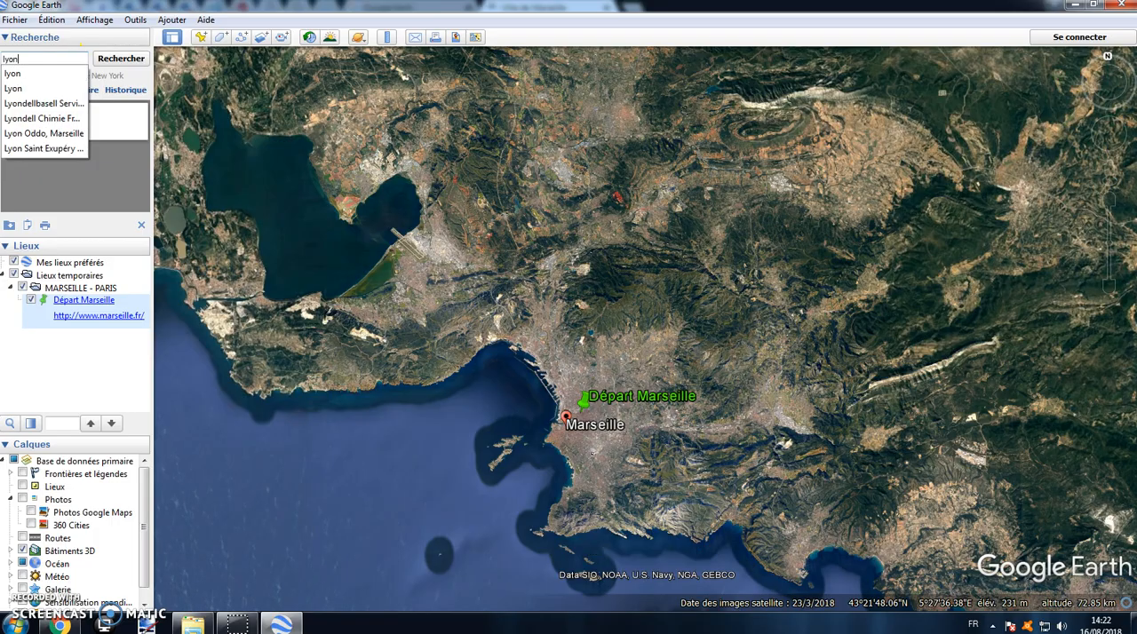
click(95, 59)
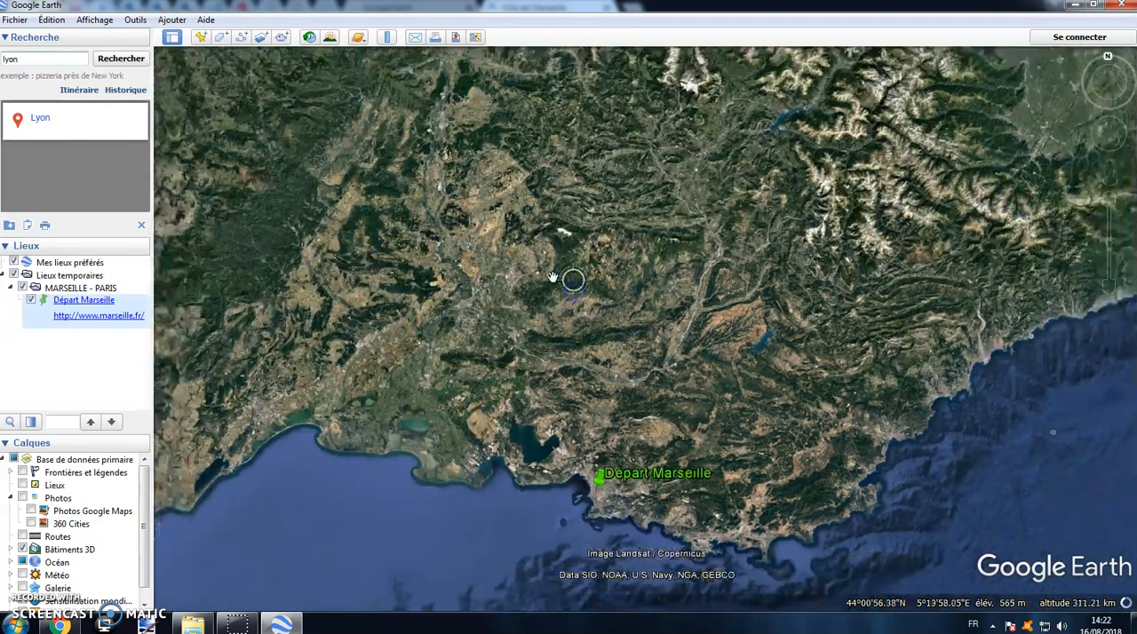
scroll(553, 278, down, 3)
drag(545, 229, 531, 282)
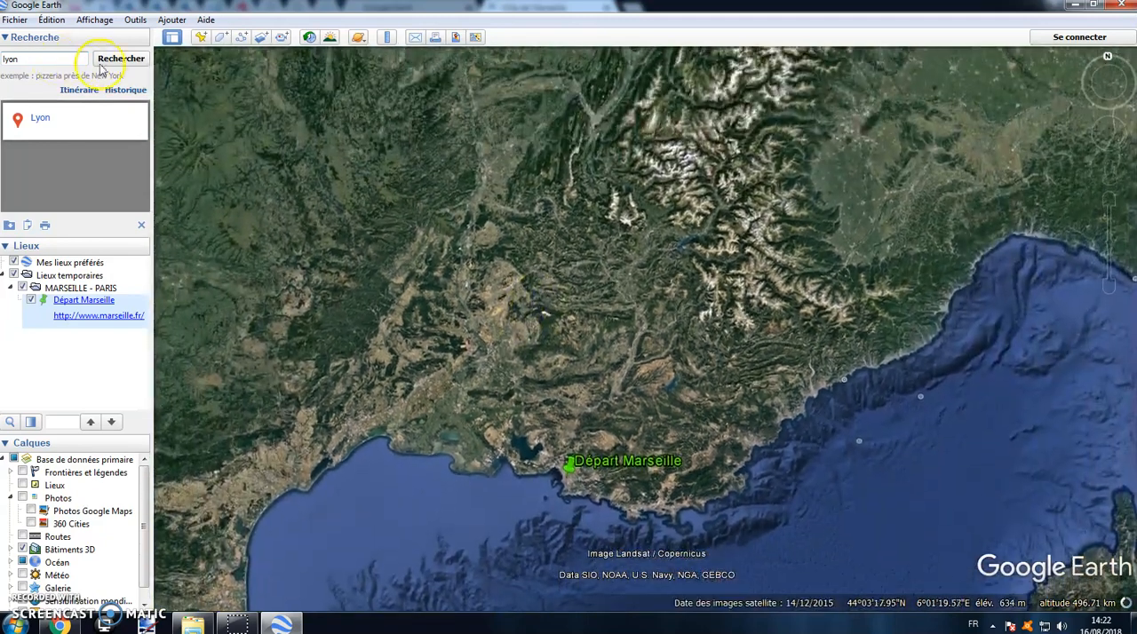
click(141, 225)
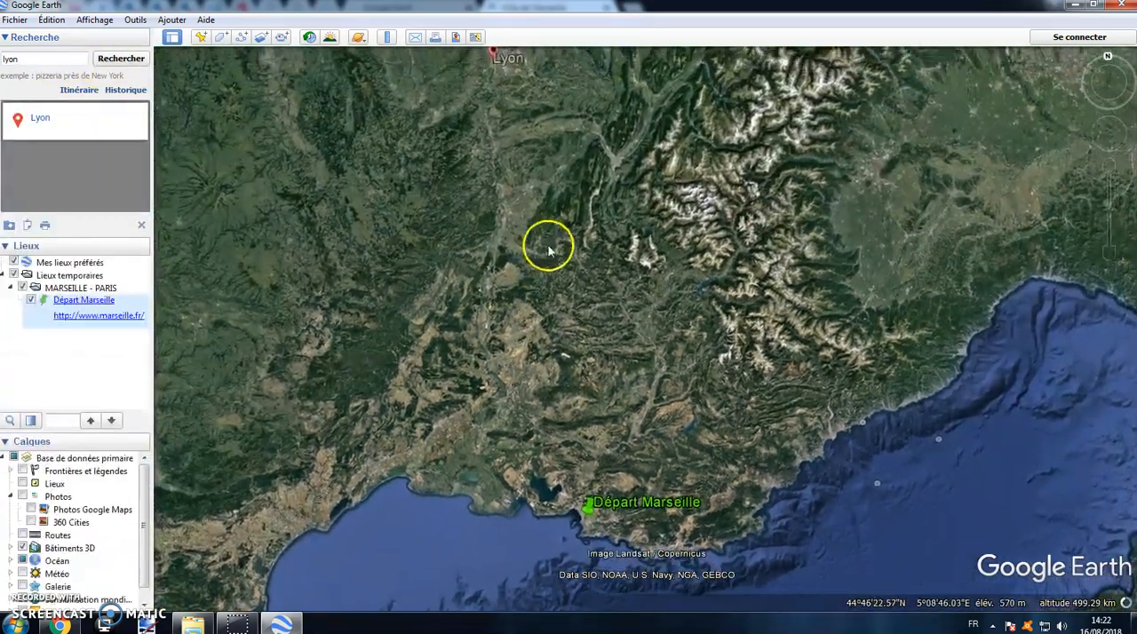
scroll(556, 244, down, 2)
drag(580, 294, 572, 281)
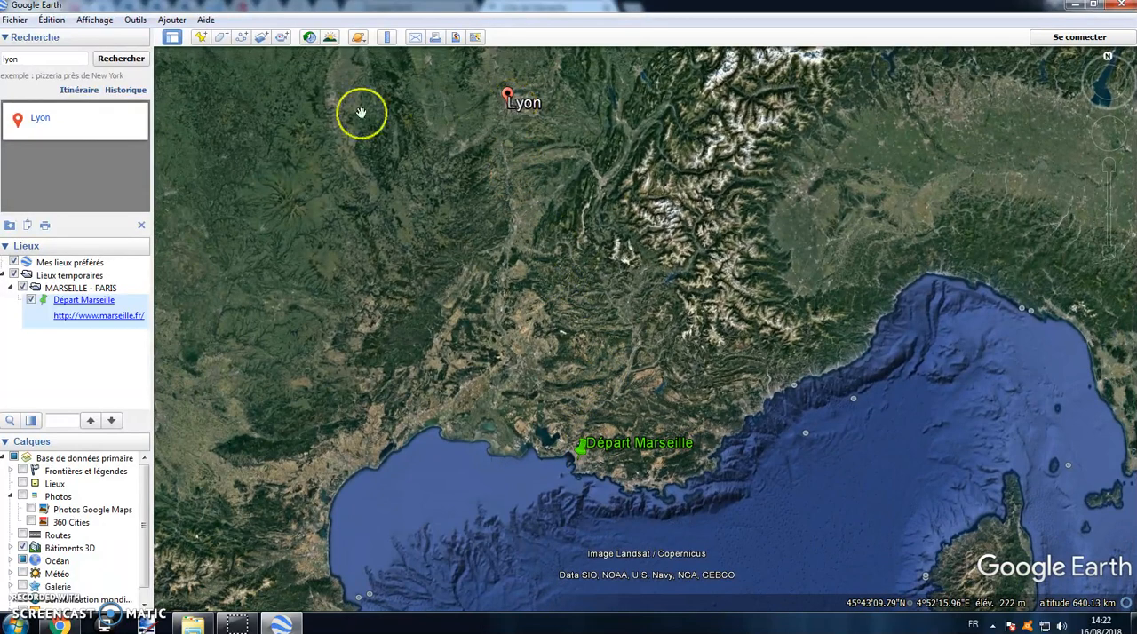
Step: Add a path to the MARSEILLE - PARIS folder, trace it from Marseille to Lyon and name it Trajet Marseille Lyon
right_click(90, 293)
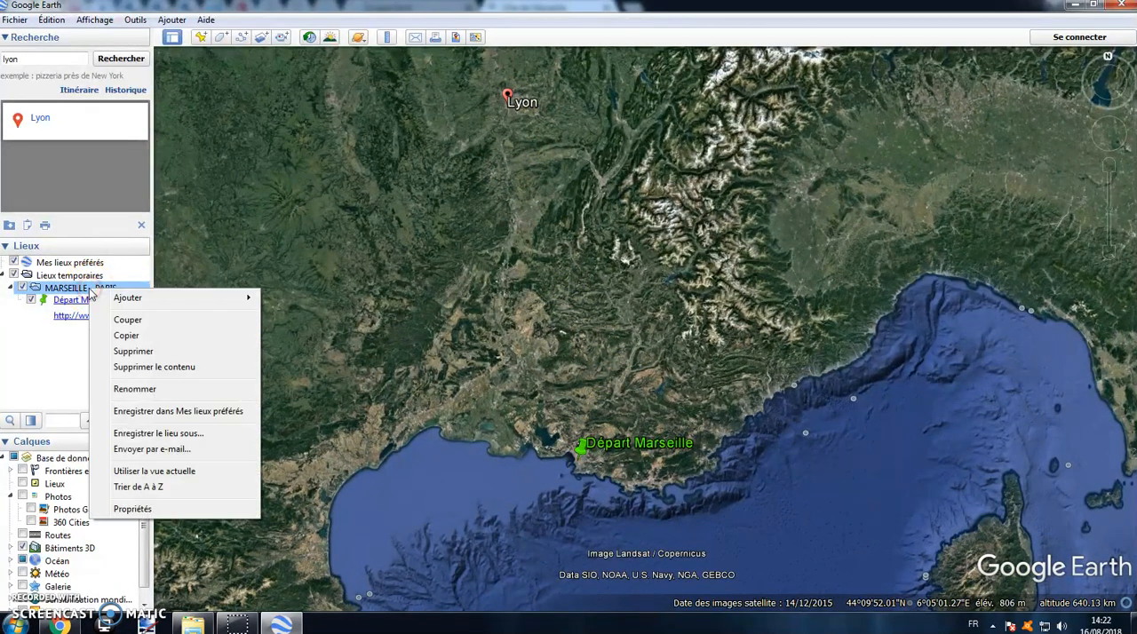
mouse_move(125, 299)
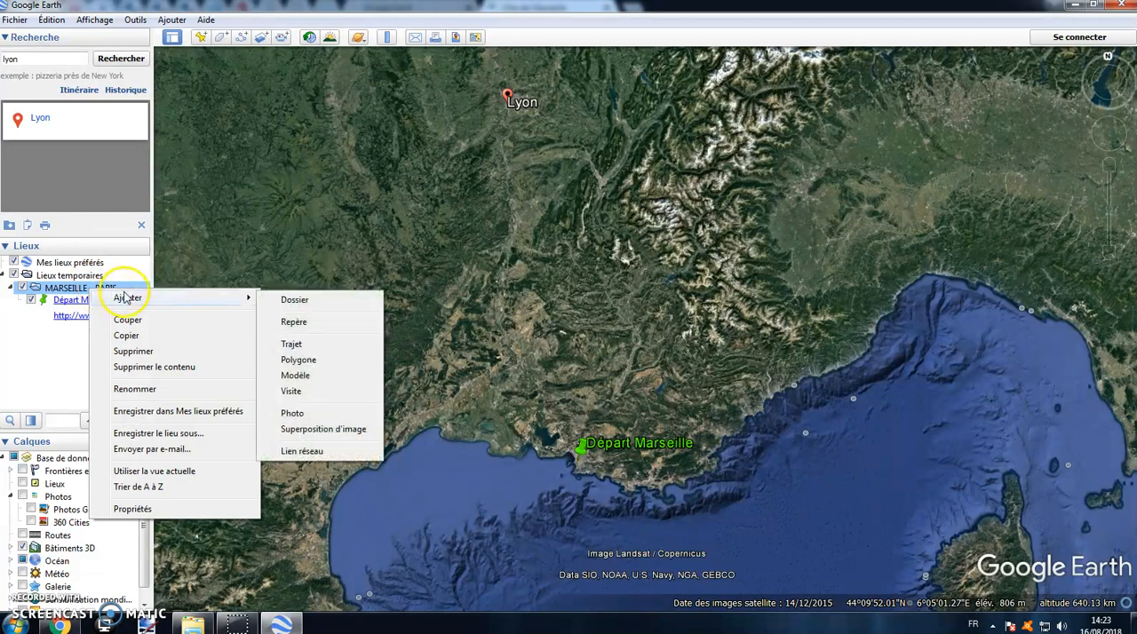
click(293, 344)
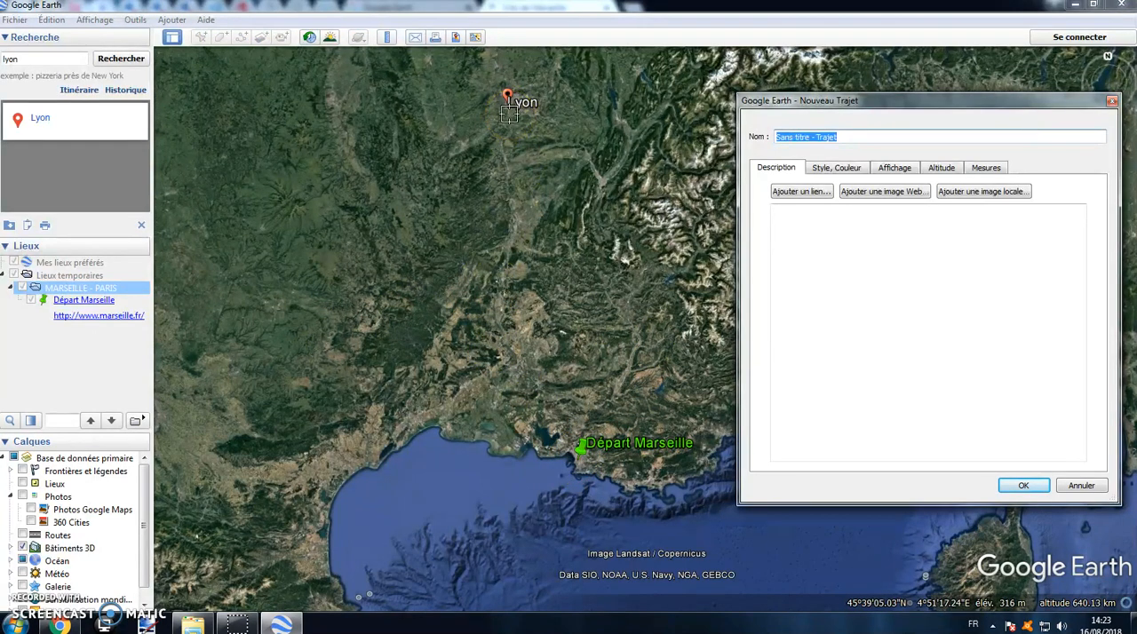
mouse_move(572, 456)
mouse_down()
mouse_move(511, 350)
mouse_move(499, 294)
mouse_up()
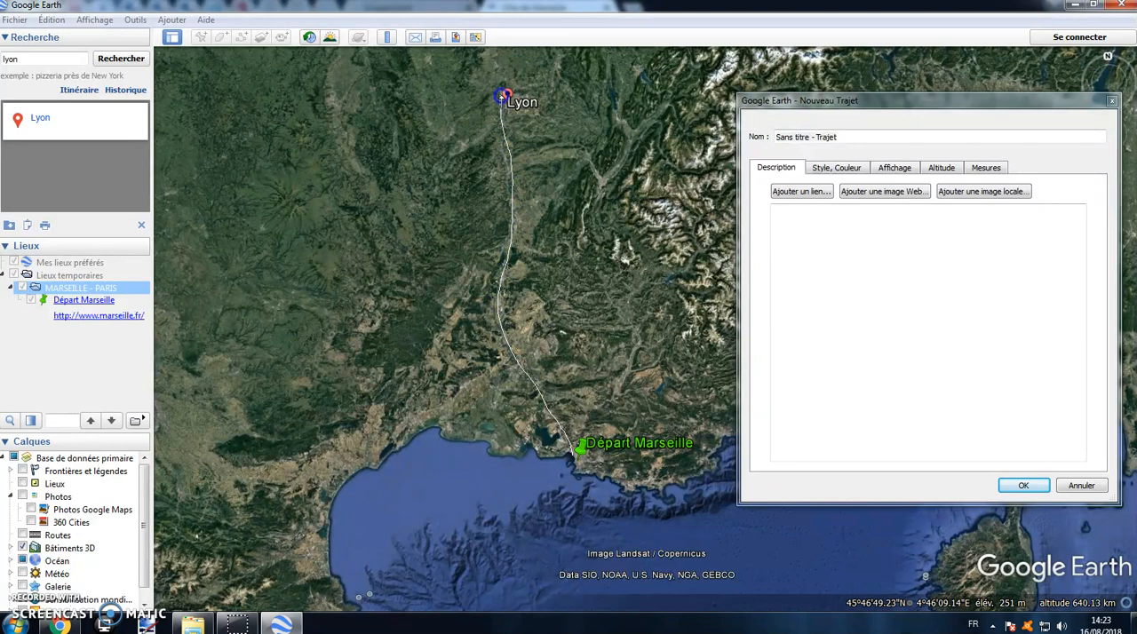
click(786, 135)
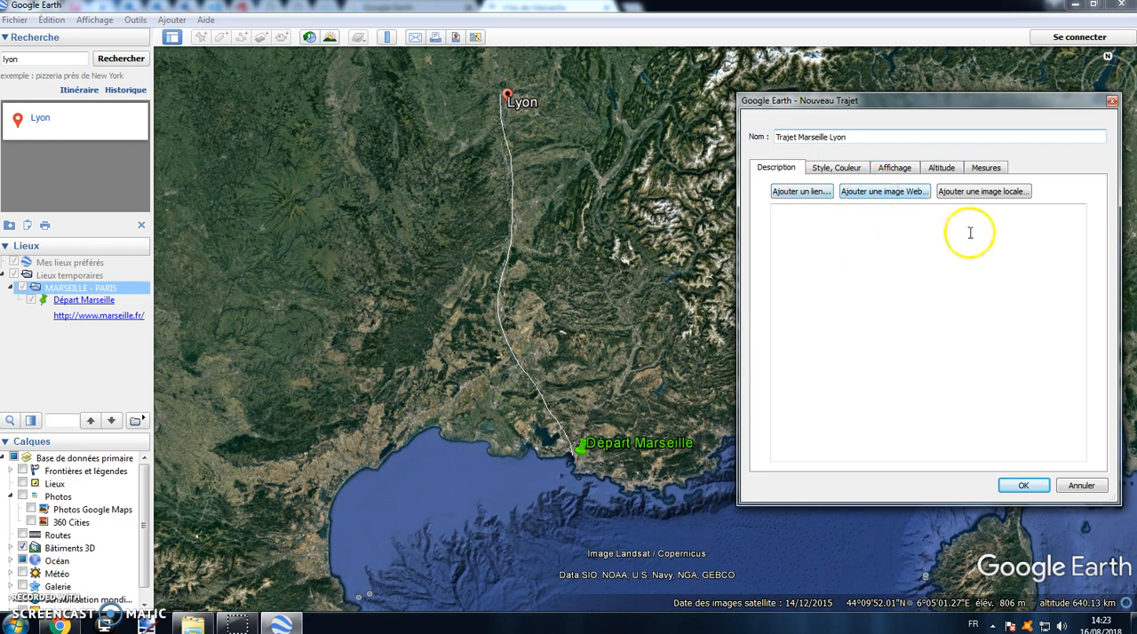
Step: Set the Trajet Marseille Lyon path's line colour to bright pink and its width to 50
click(832, 171)
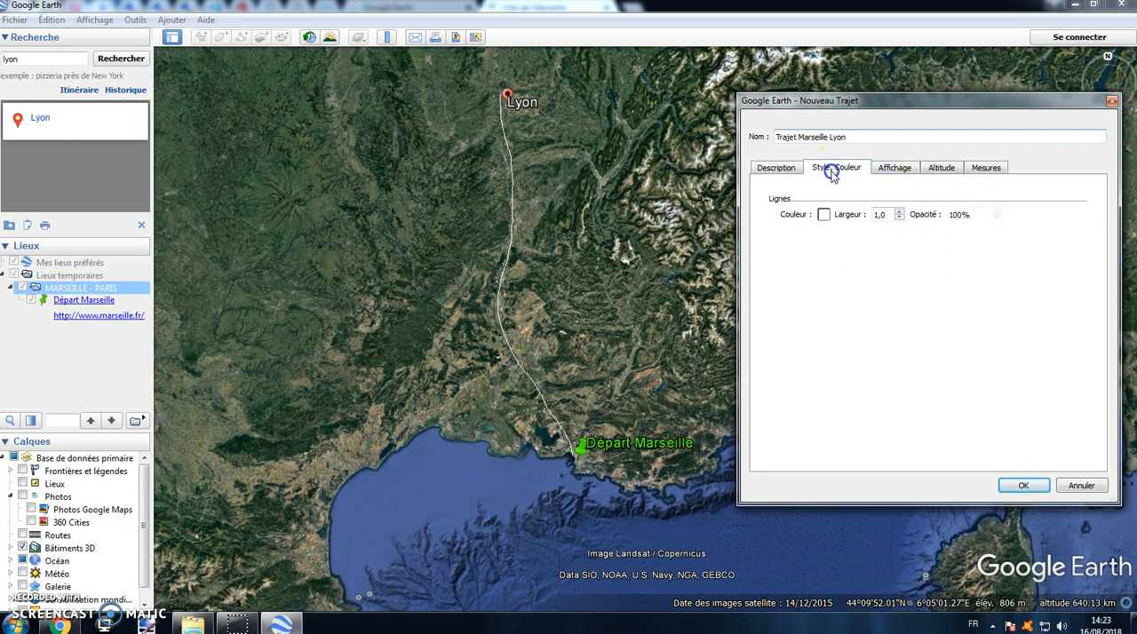
click(824, 215)
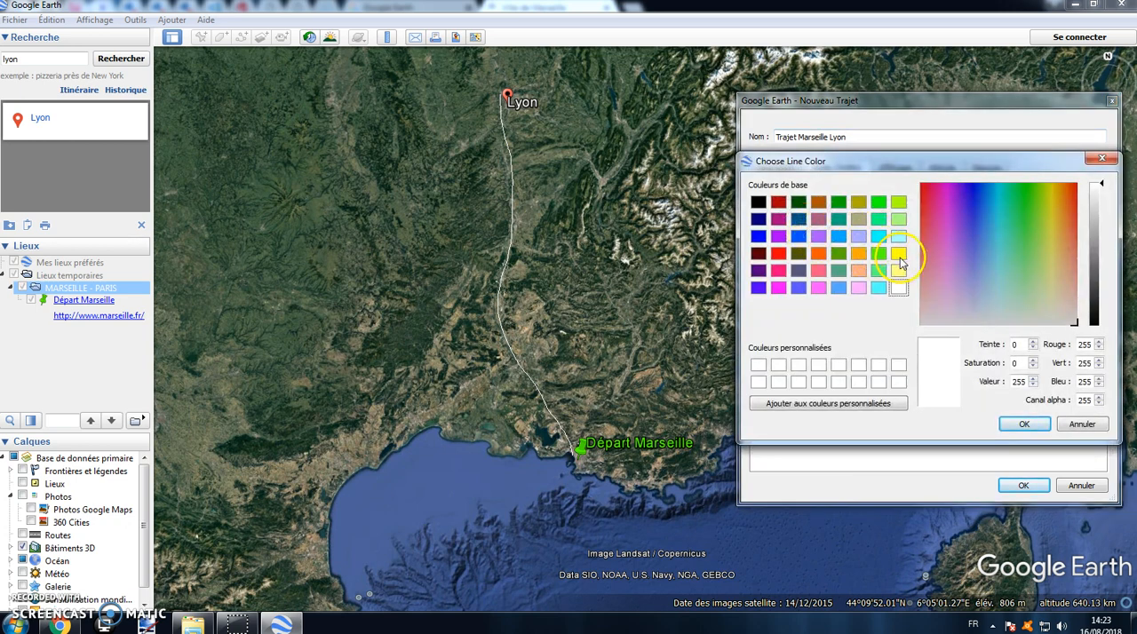
click(780, 271)
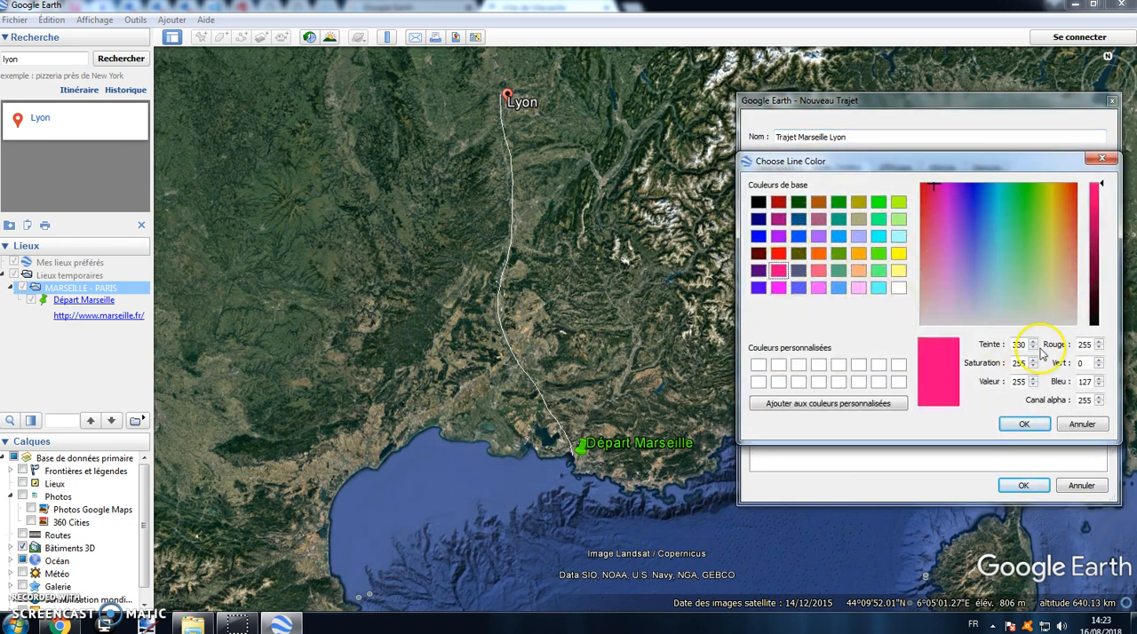
click(1026, 424)
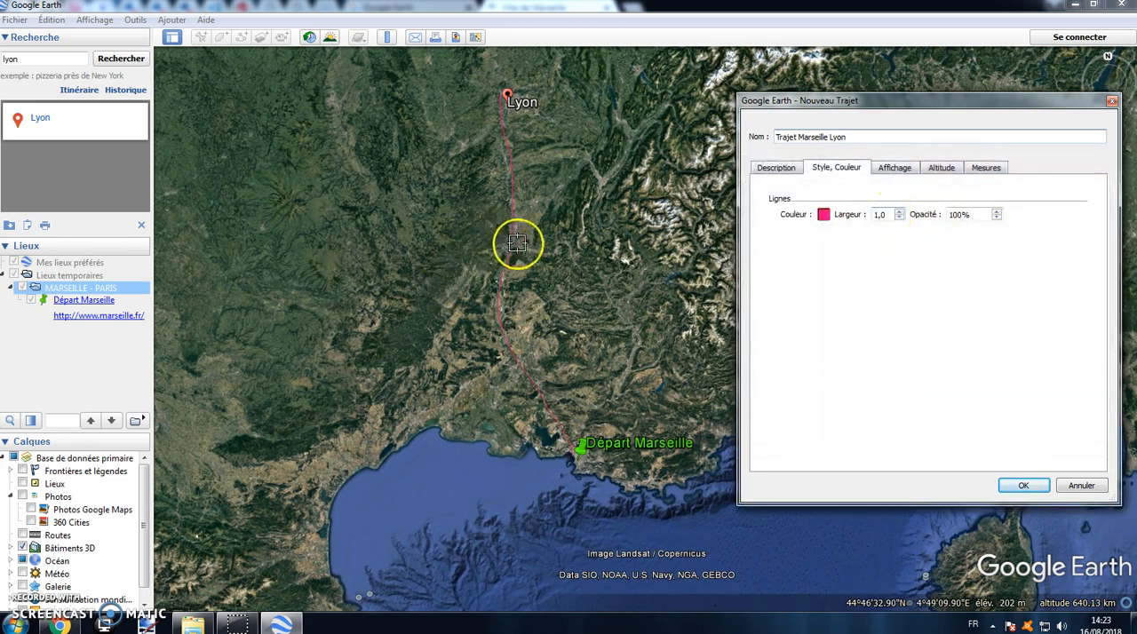
scroll(517, 242, up, 2)
click(900, 214)
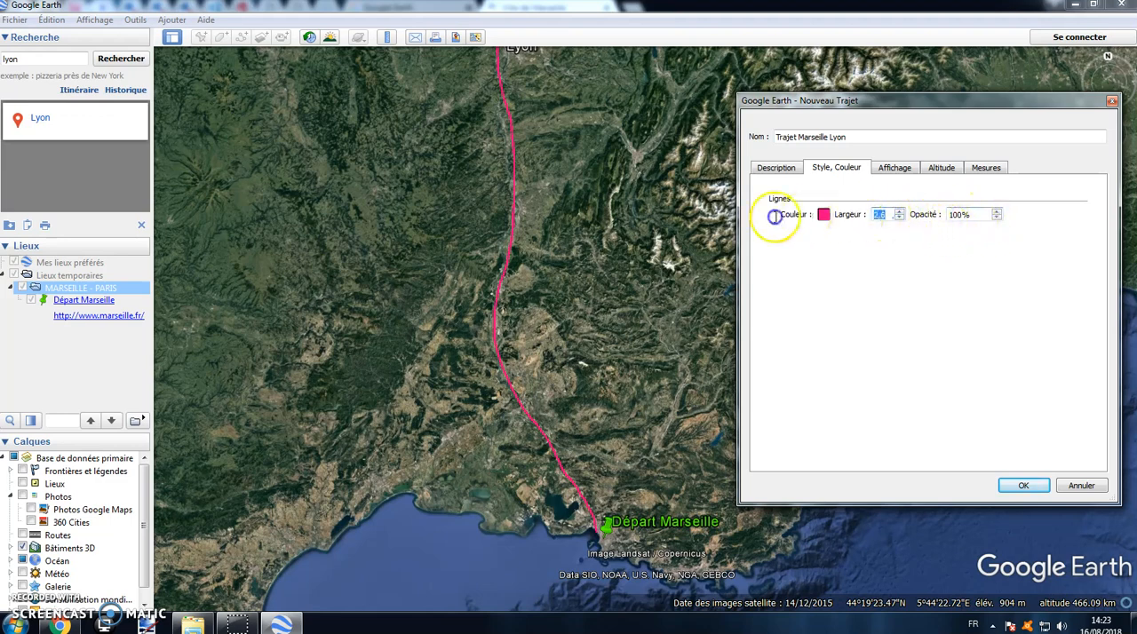
text(50)
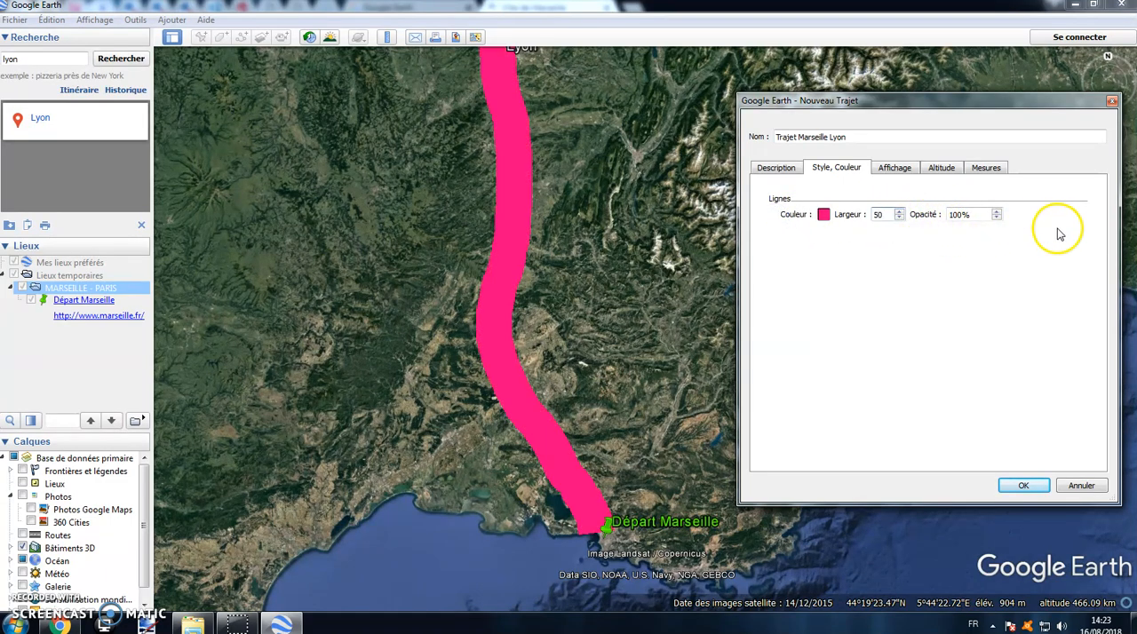
text(50)
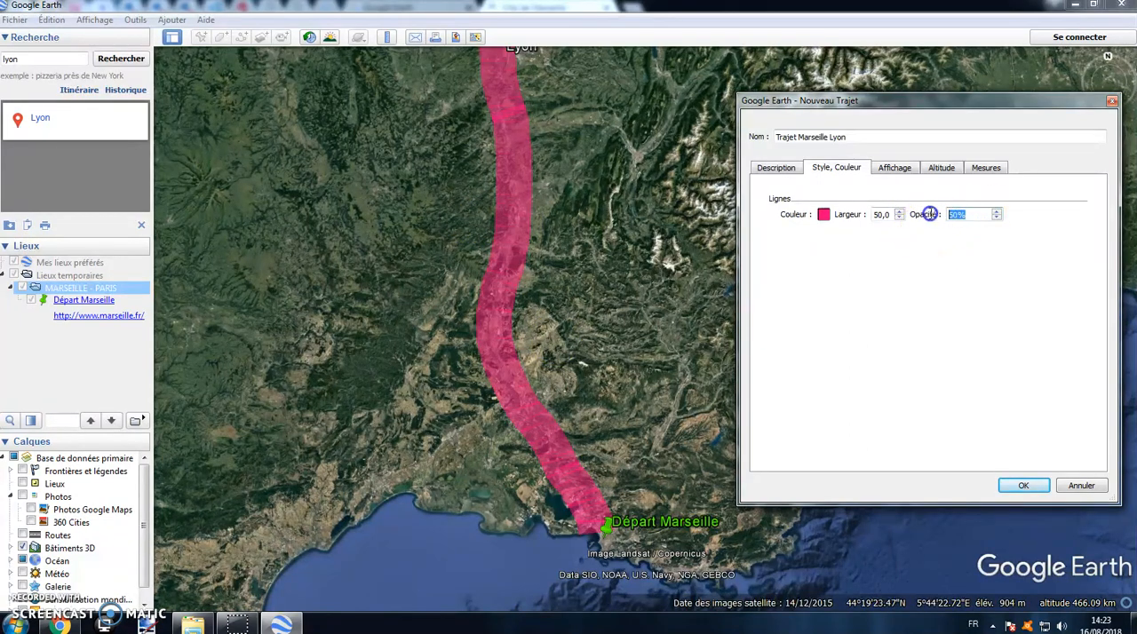
text(25)
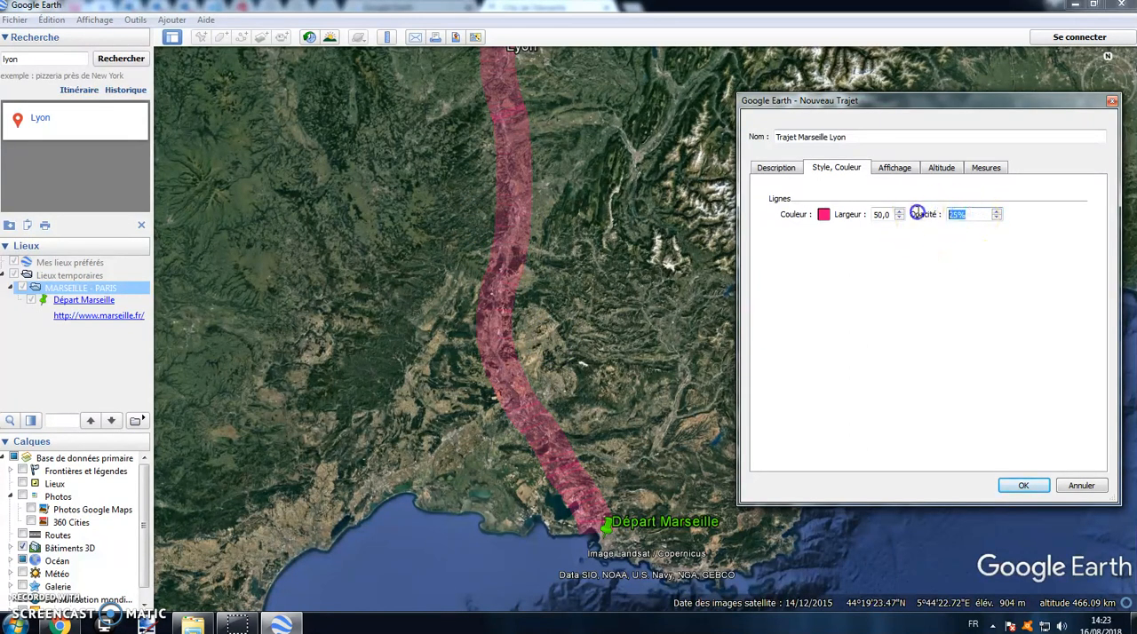
text(50)
Step: Set the Trajet Marseille Lyon path's line opacity to 50% and its width to 5
drag(893, 215, 856, 216)
text(5)
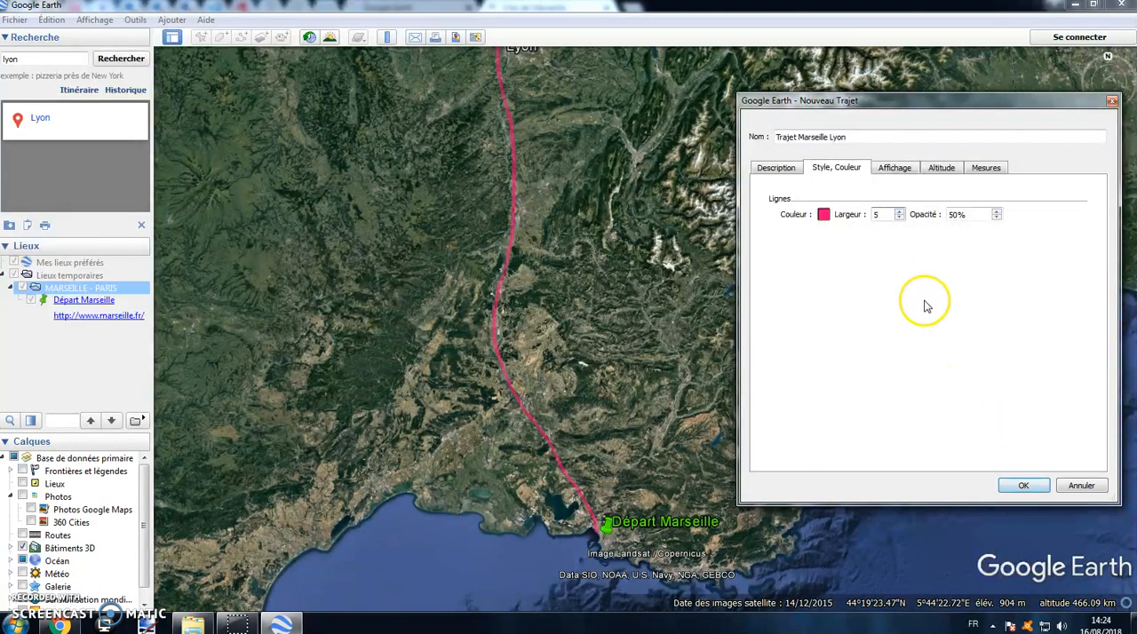
Step: Check the path's length in kilometres and save the Trajet Marseille Lyon path
click(977, 168)
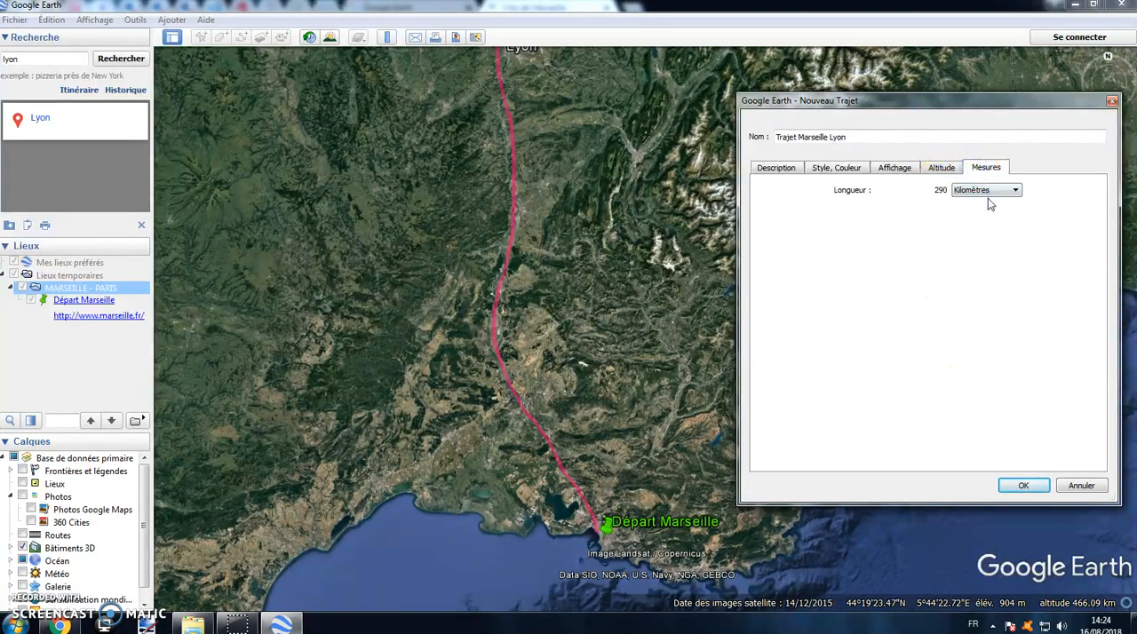
click(884, 275)
click(975, 192)
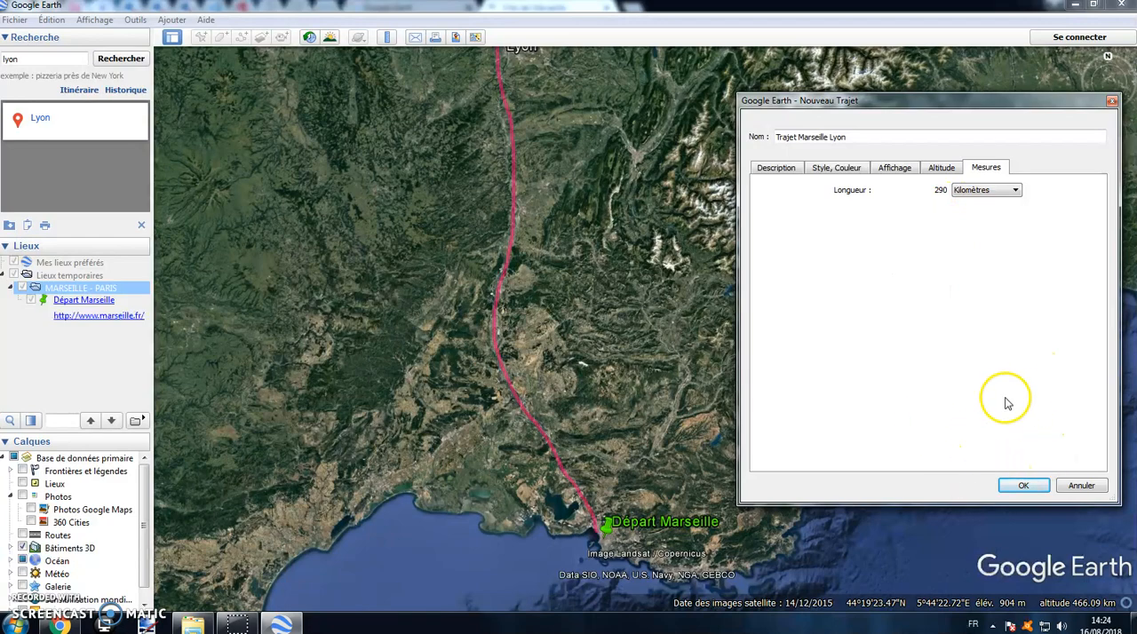
click(1021, 487)
Step: Add a placemark named Etape Lyon to the MARSEILLE - PARIS folder, positioned at the Lyon end of the path
drag(591, 198, 614, 286)
scroll(556, 211, up, 5)
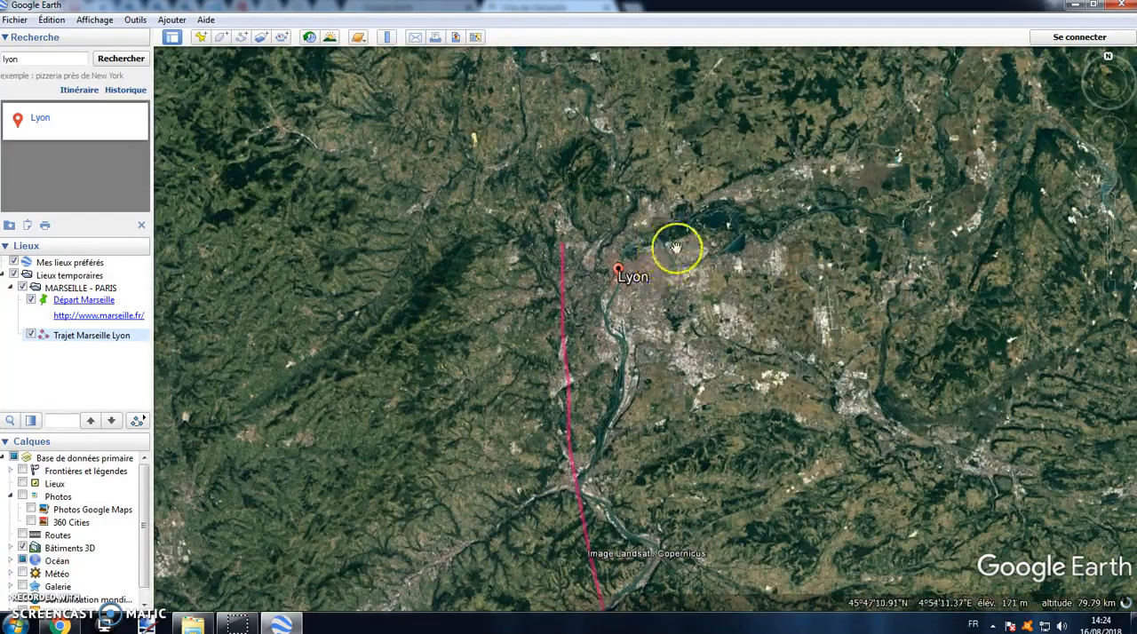
drag(640, 286, 652, 325)
scroll(607, 297, up, 1)
scroll(606, 294, down, 1)
scroll(607, 294, down, 1)
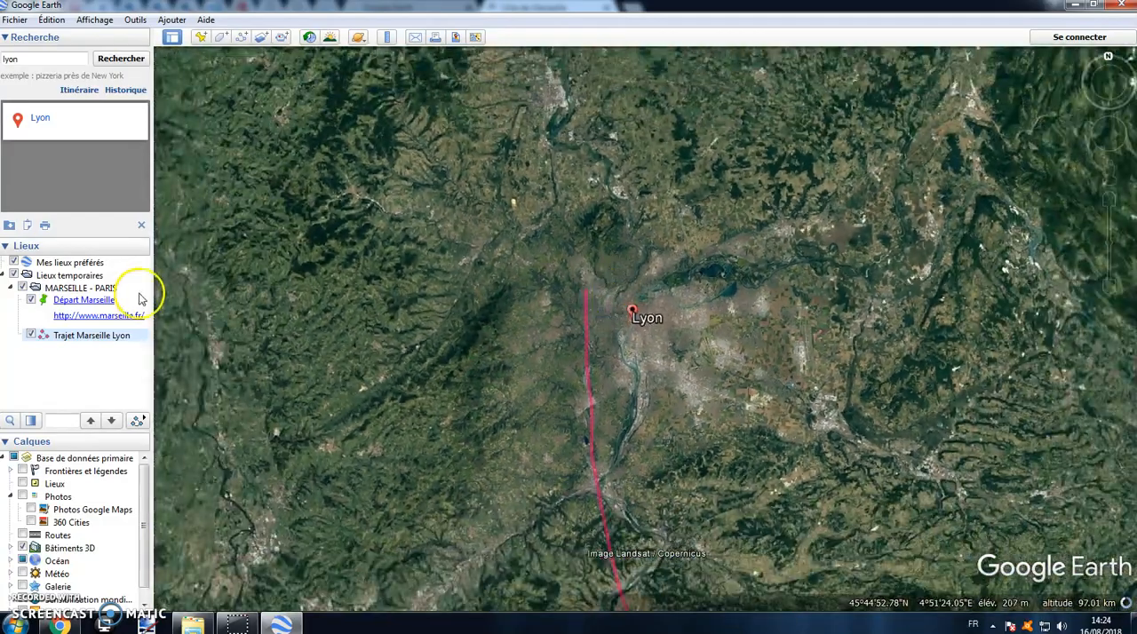
right_click(76, 291)
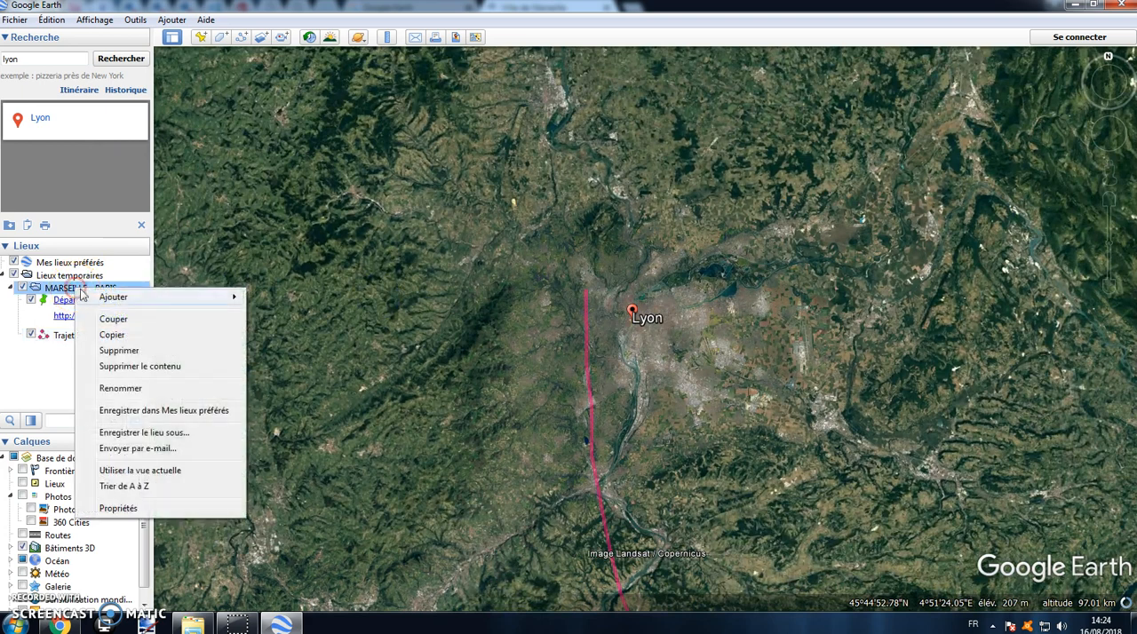
mouse_move(97, 300)
click(256, 321)
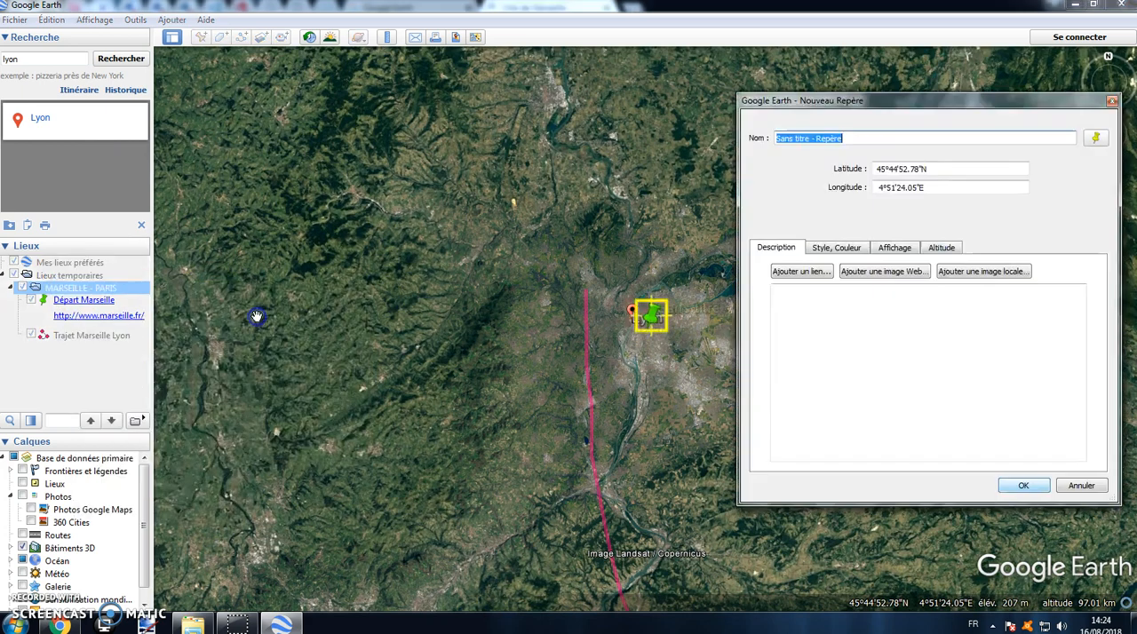
drag(654, 315, 604, 303)
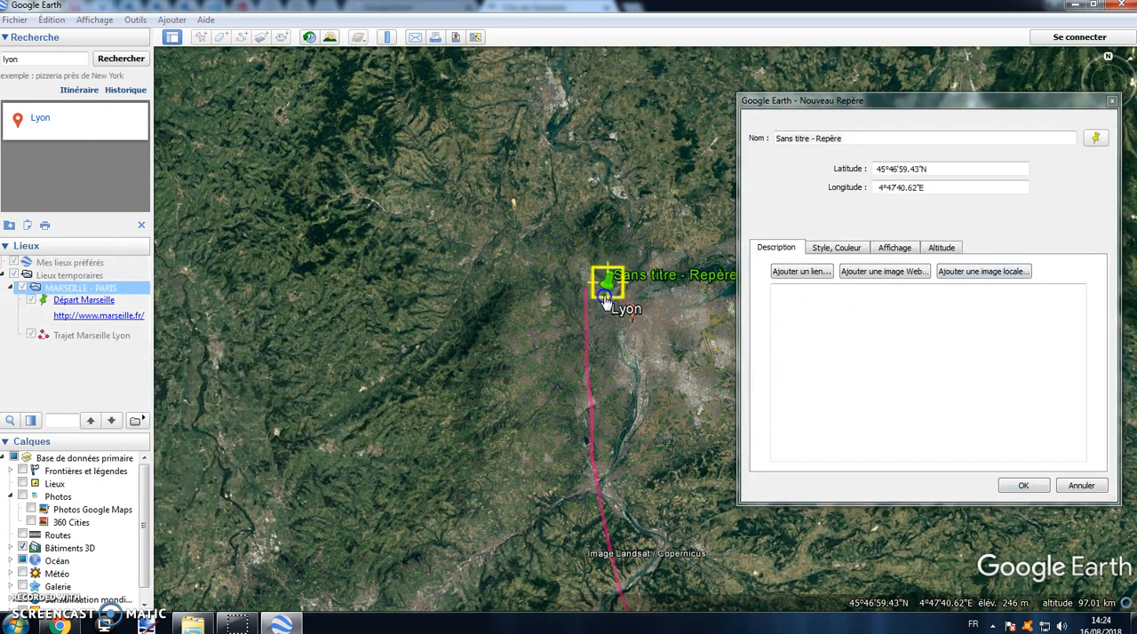
click(735, 140)
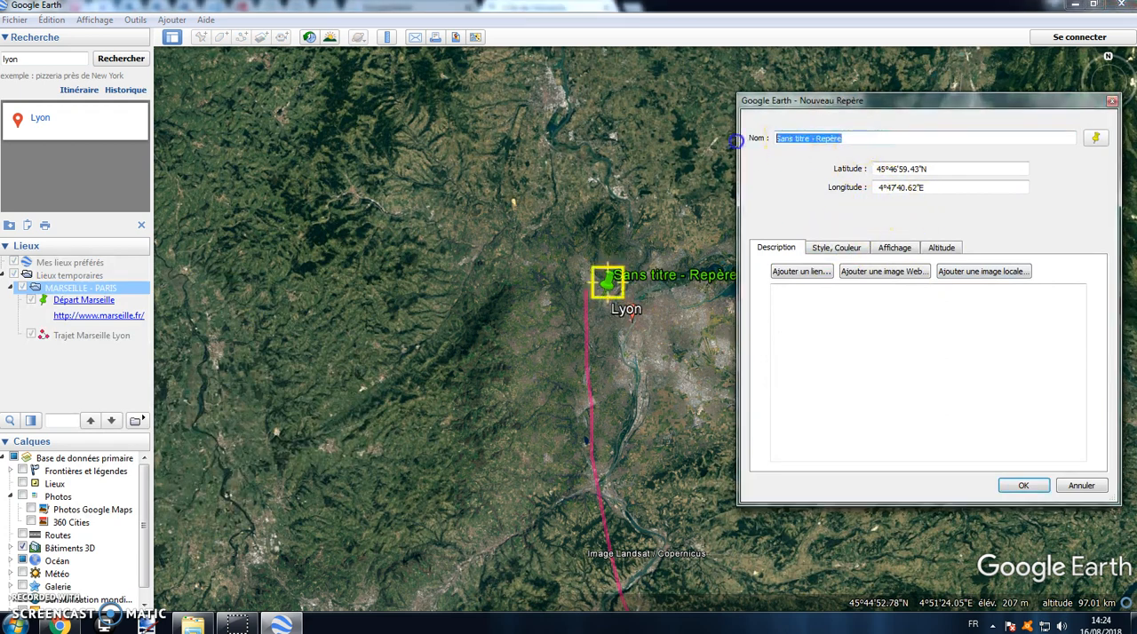
text(Etape Lyon)
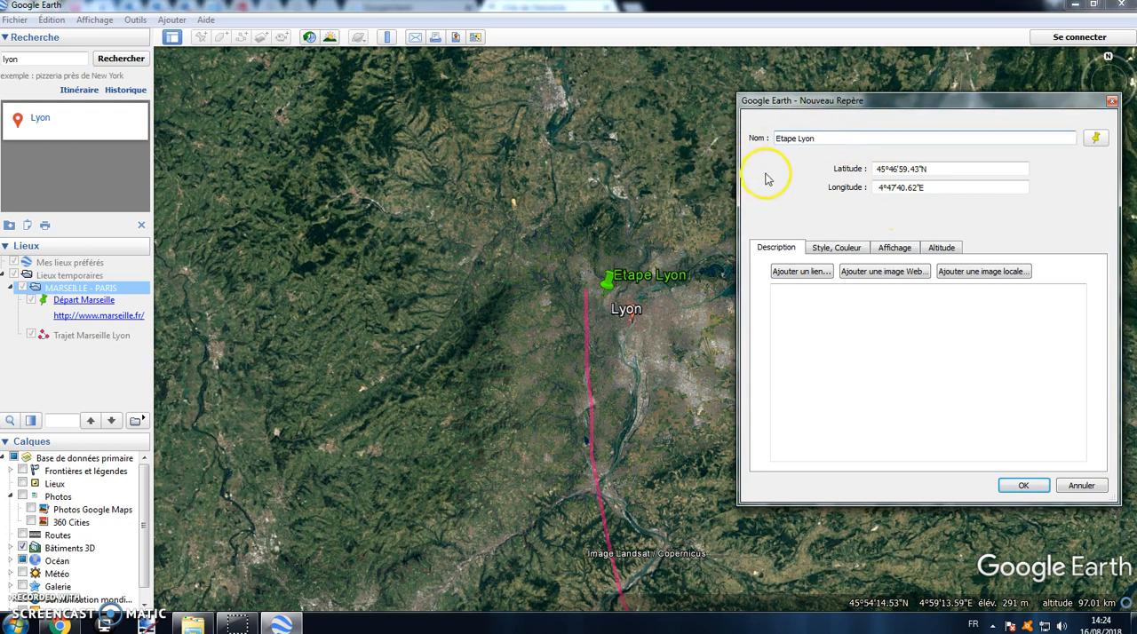
Step: Set the Etape Lyon placemark's label colour to bright blue
click(832, 248)
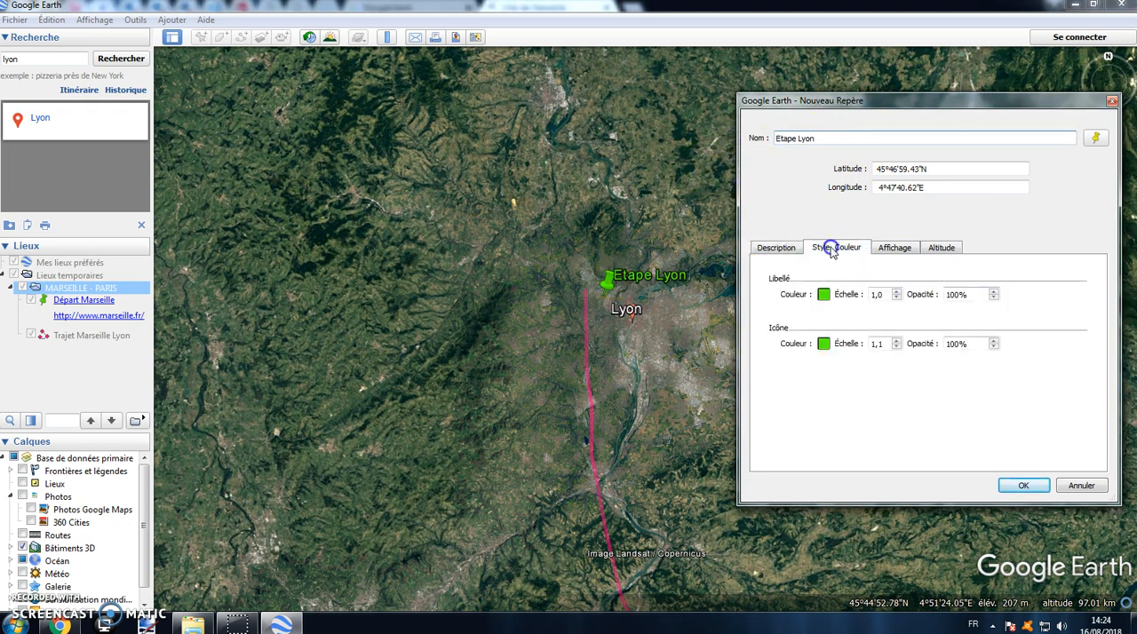
click(824, 294)
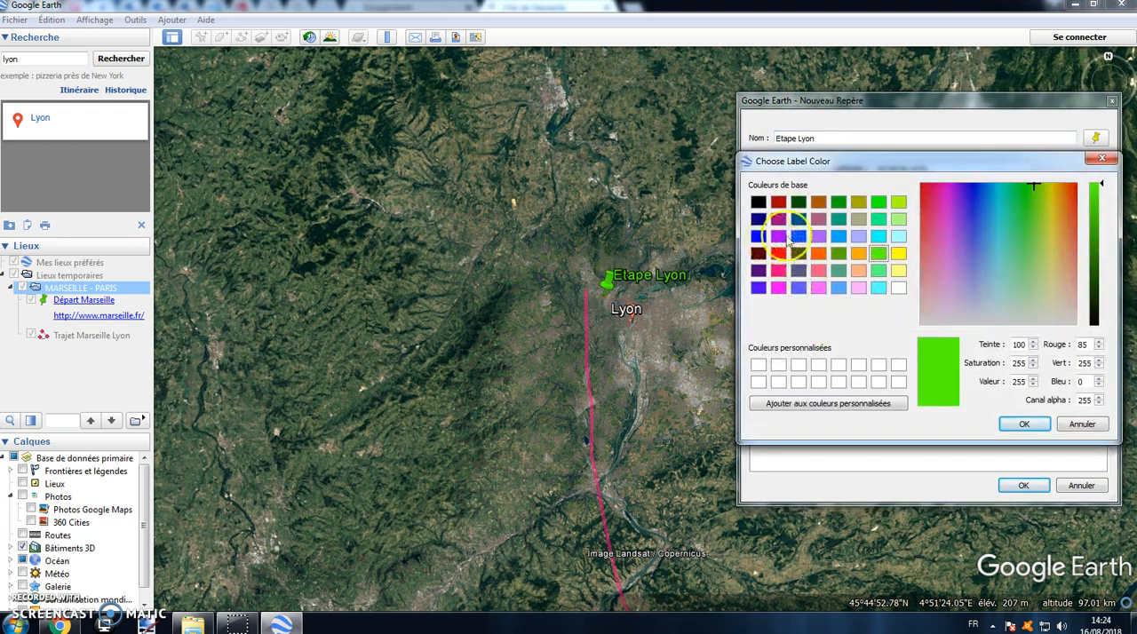
click(799, 237)
click(1022, 424)
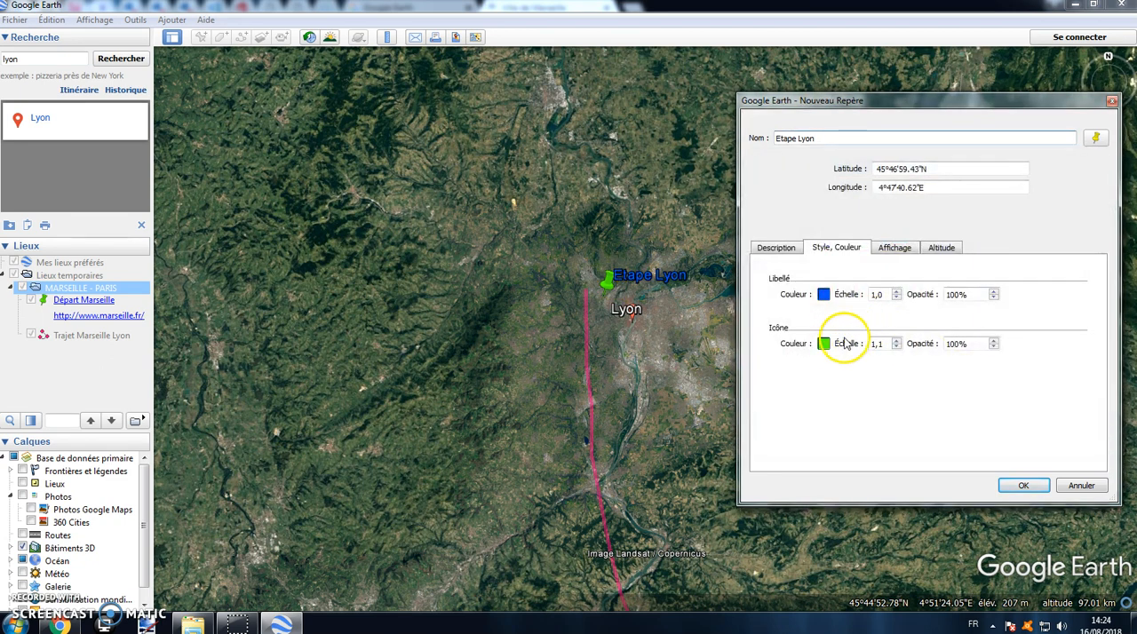
Step: Try a lighter violet-blue as the Etape Lyon placemark's icon colour
click(824, 343)
click(798, 289)
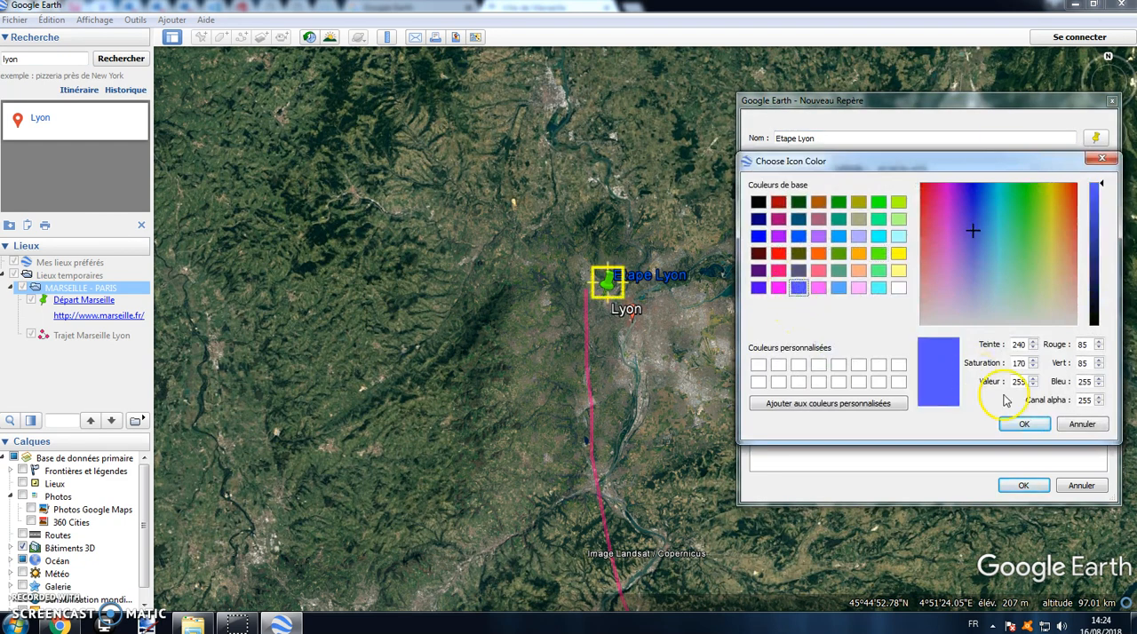
click(1022, 423)
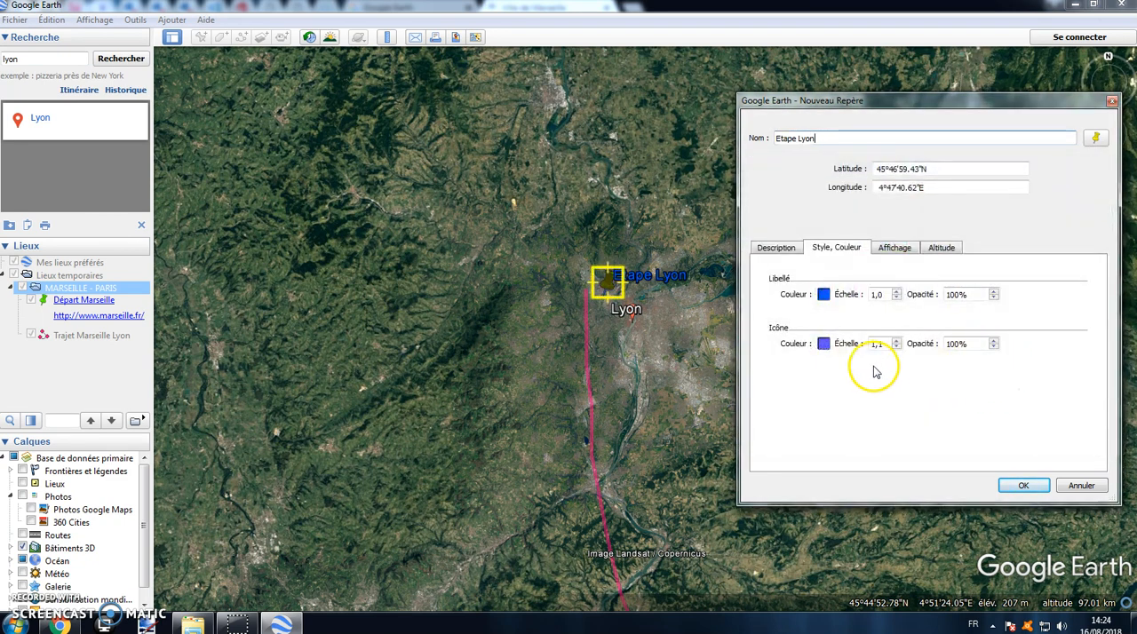
Step: Set the Etape Lyon placemark's icon to the same bright blue as its label
click(823, 344)
click(816, 271)
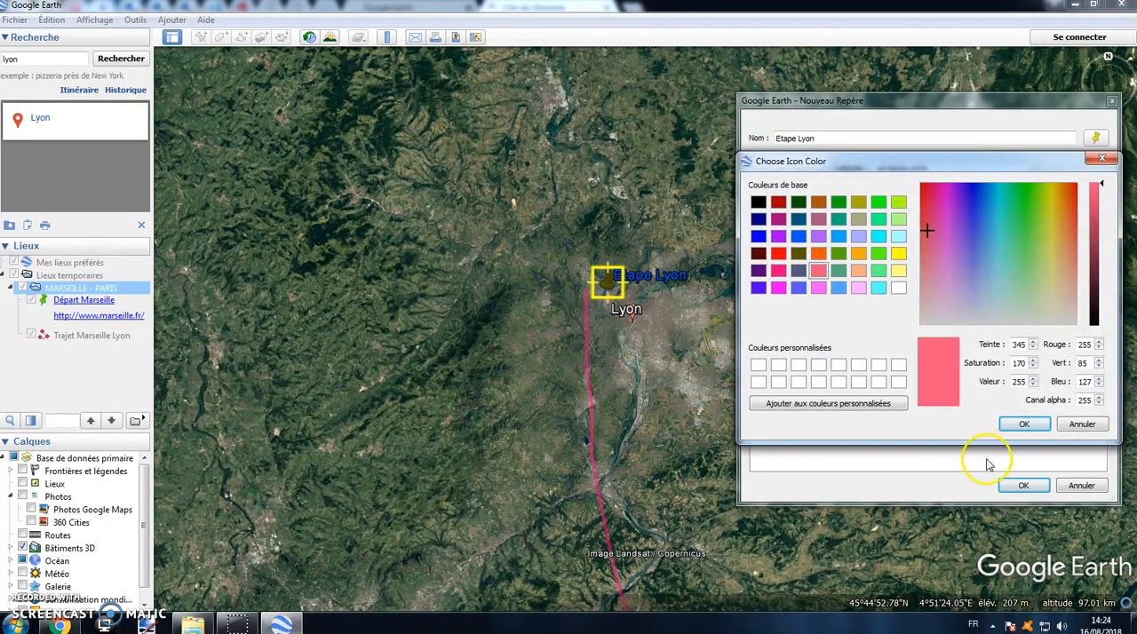
click(798, 235)
click(1023, 424)
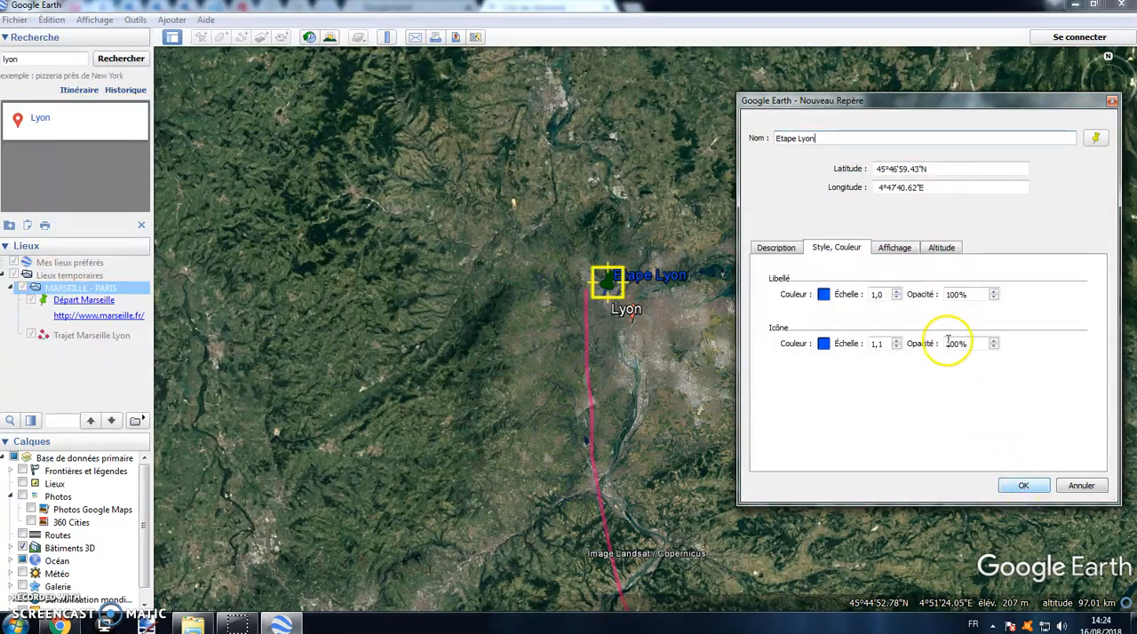
Step: Switch to the Chrome browser and search Google for images of lyon wikipedia
click(771, 249)
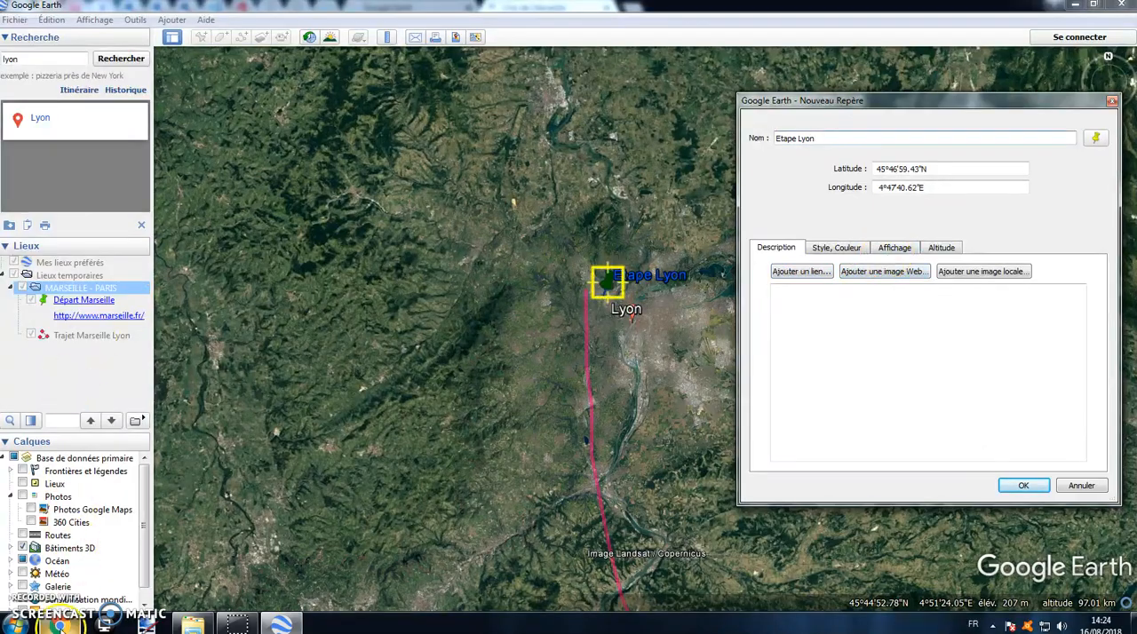
click(58, 624)
click(163, 54)
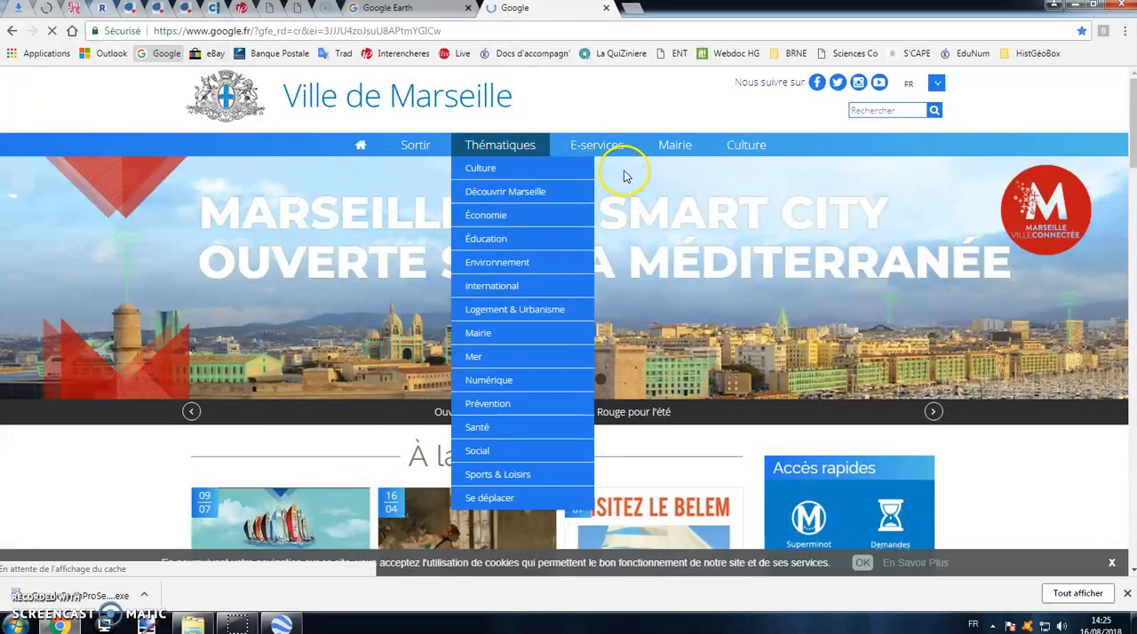
text(l)
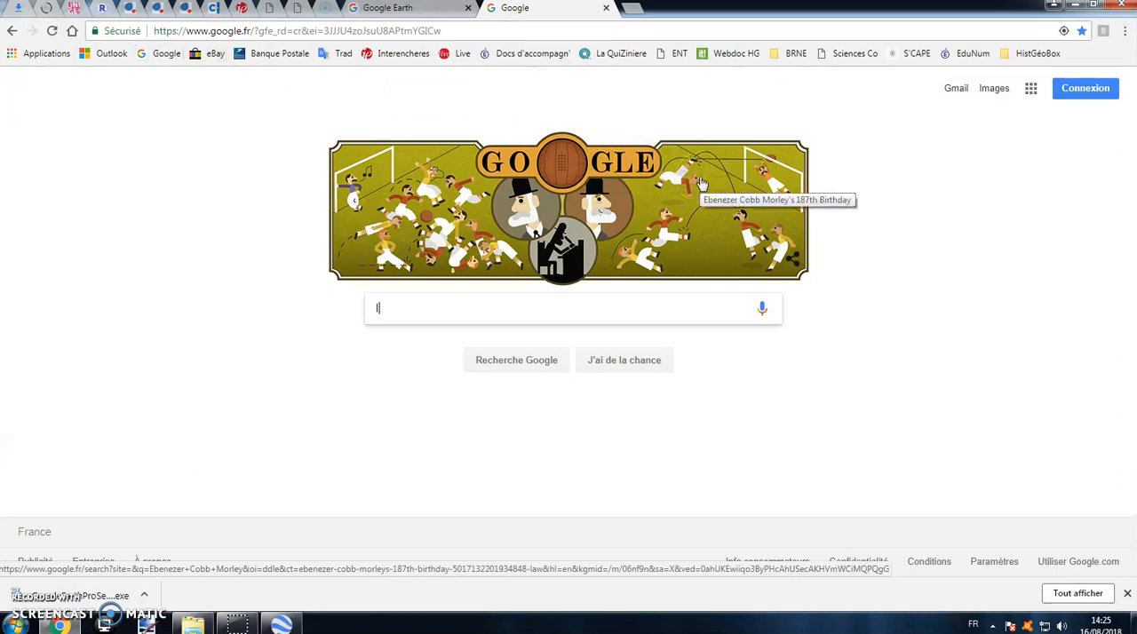
text(yon wil)
key(BackSpace)
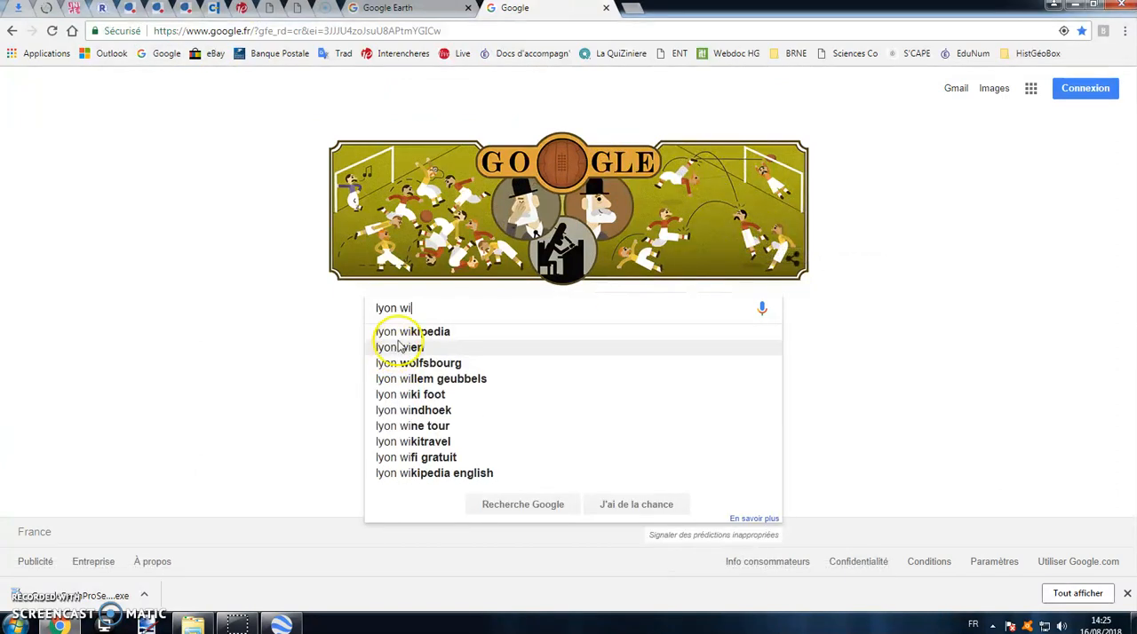
click(398, 333)
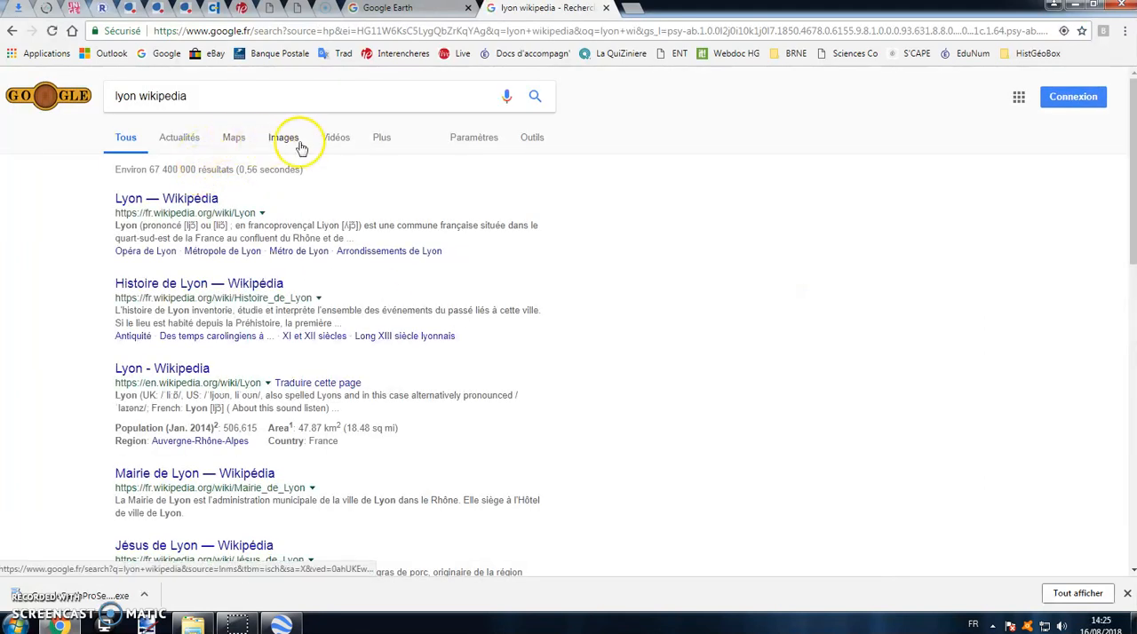
click(300, 148)
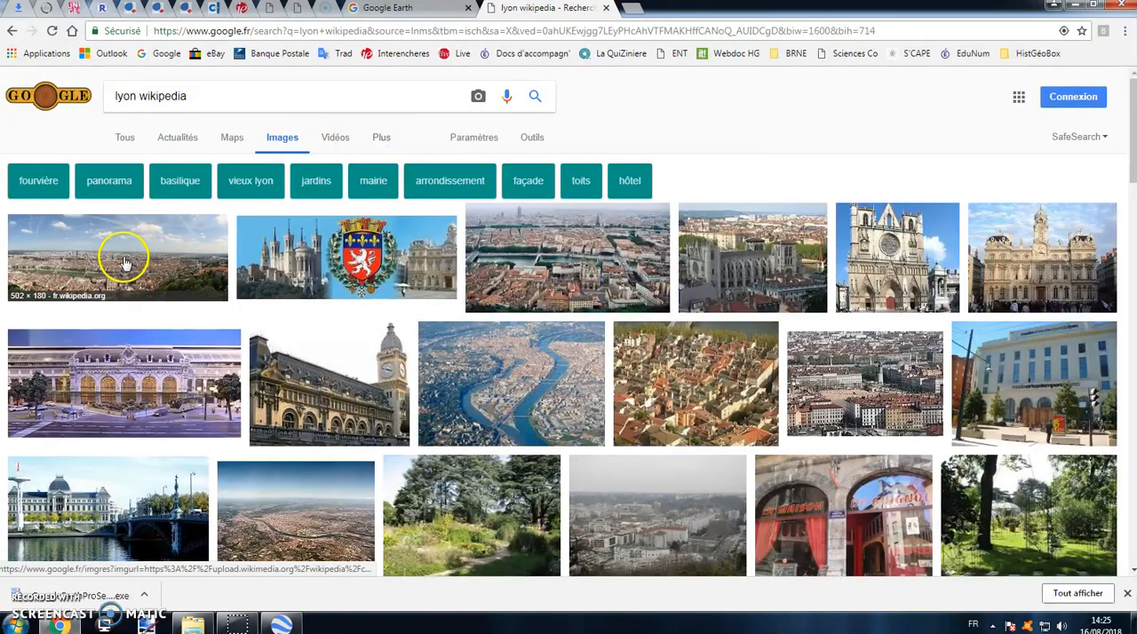
Step: Enlarge the 1200 × 661 Wikipedia aerial view of Lyon and copy its image address
click(568, 276)
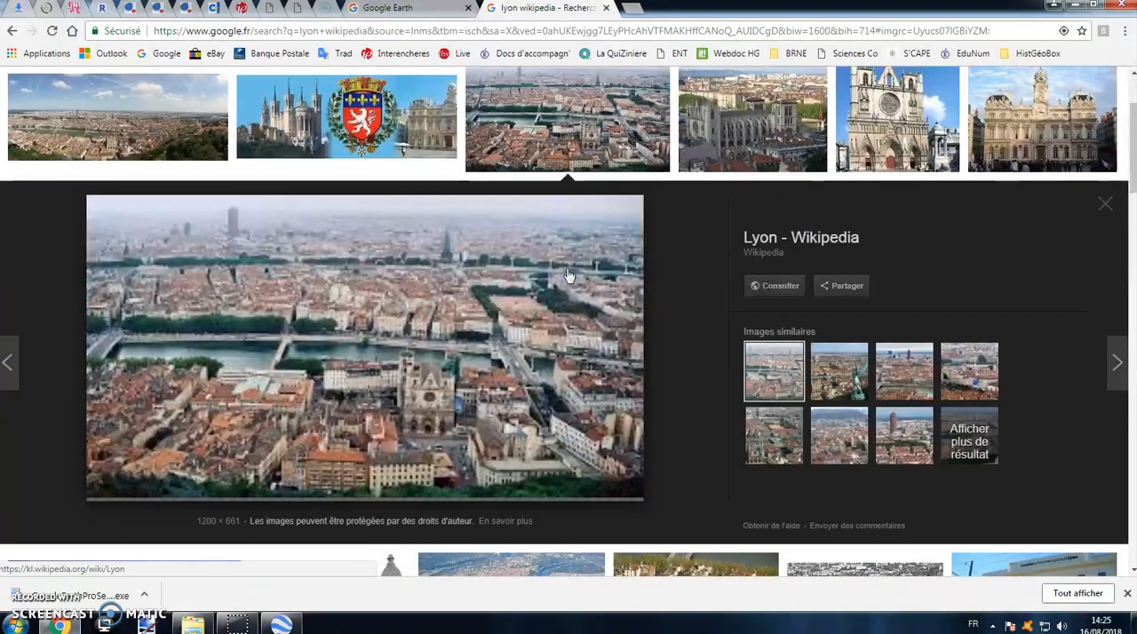
right_click(423, 340)
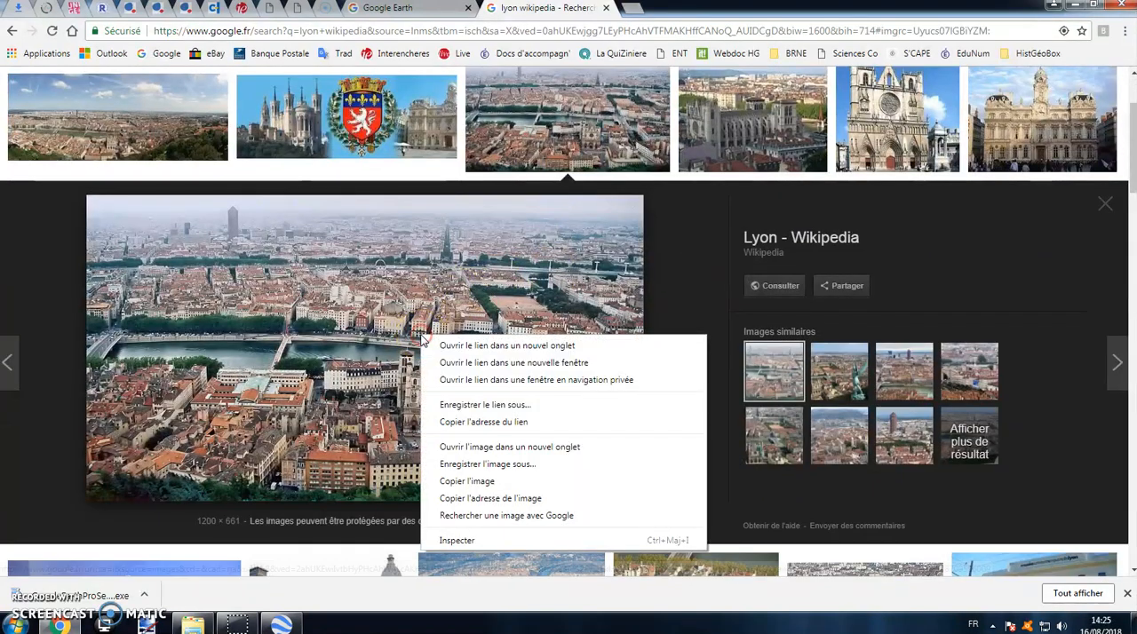
click(531, 502)
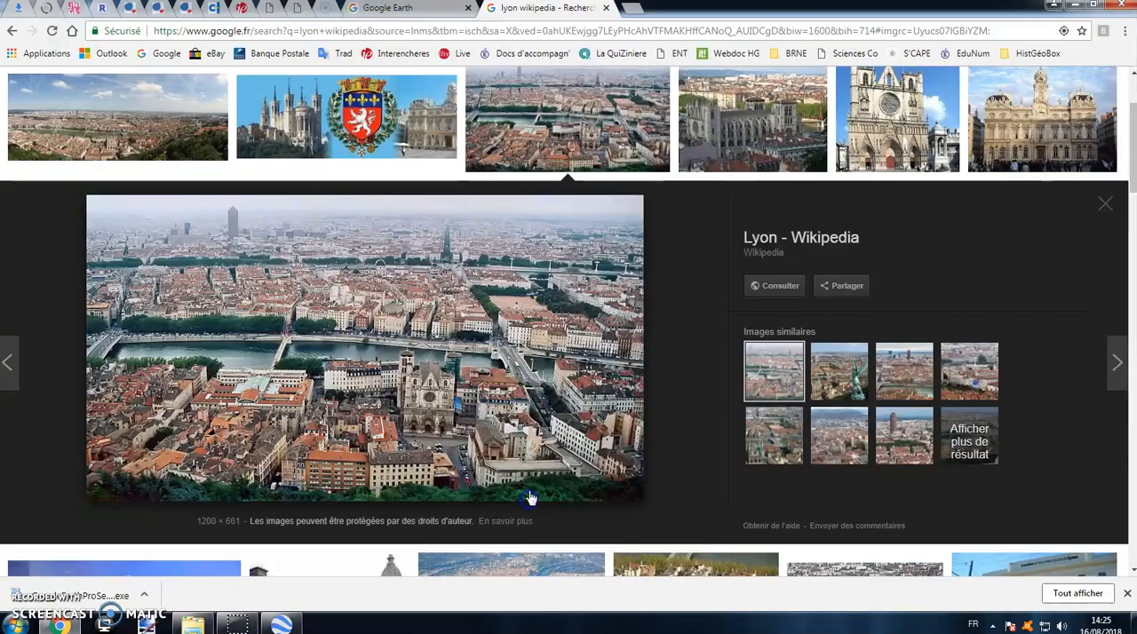
Step: Return to Google Earth, insert the copied address as a web image in the Etape Lyon description and save the placemark
click(279, 623)
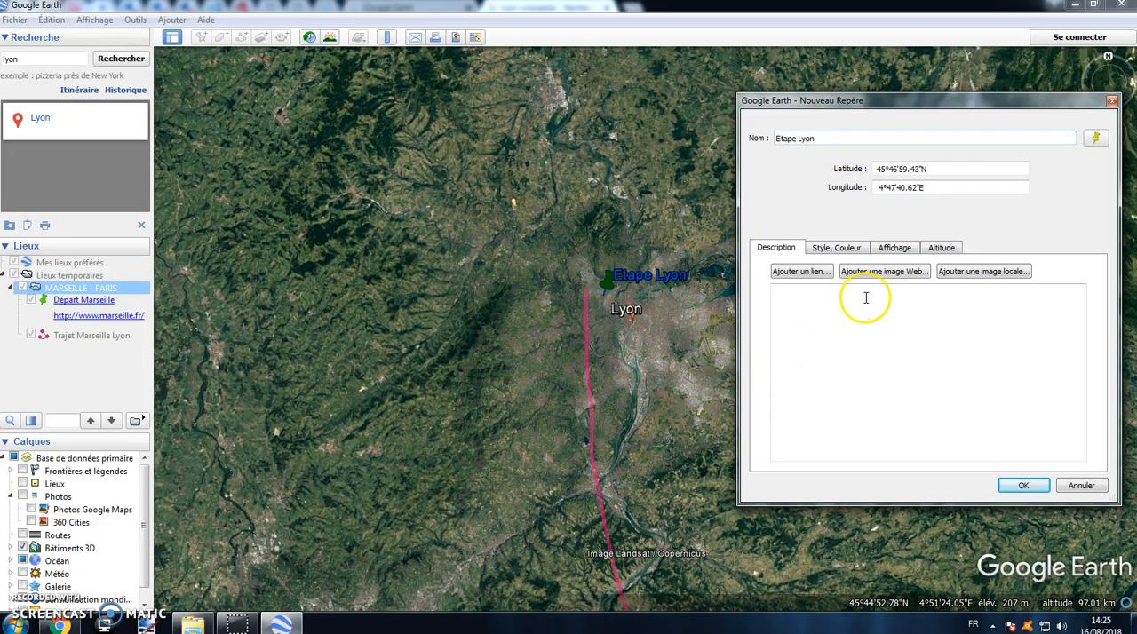
click(895, 277)
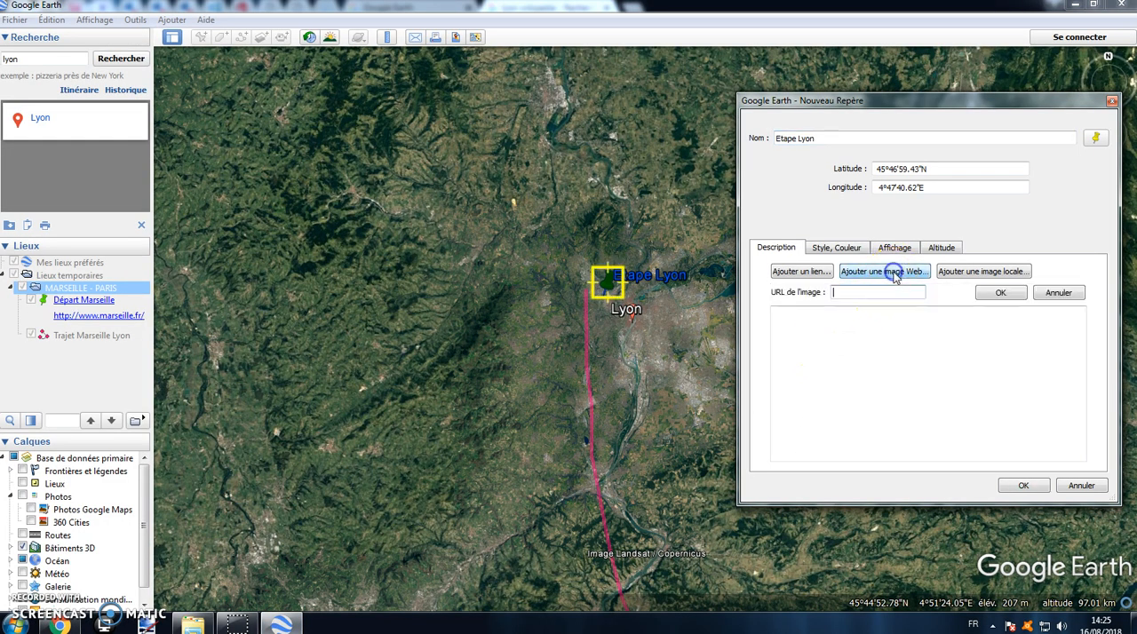
right_click(872, 293)
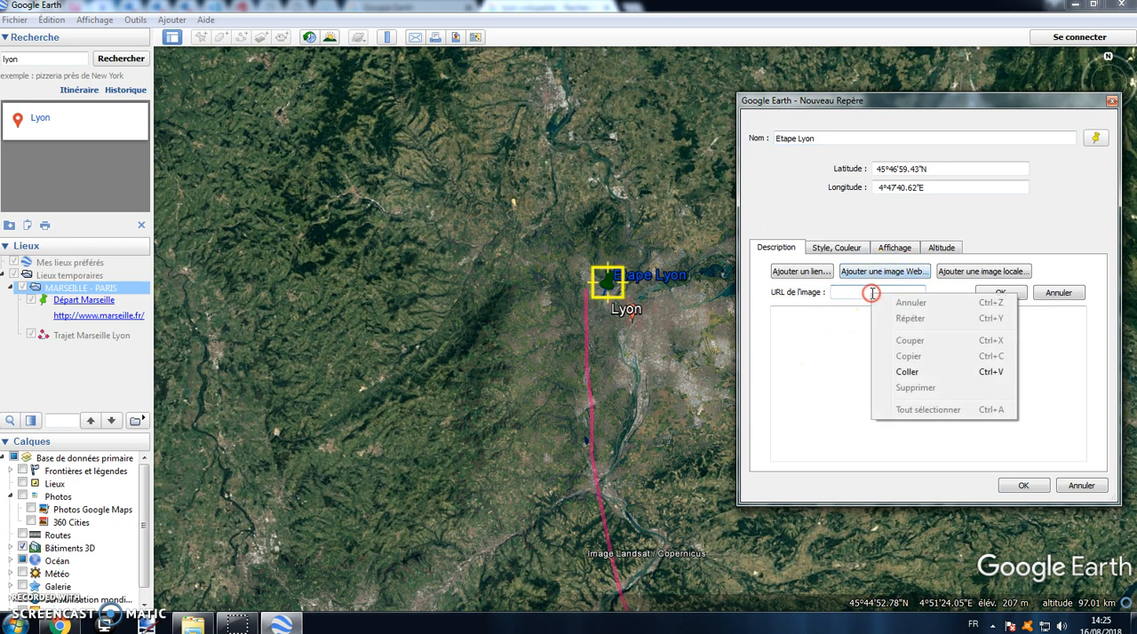
click(927, 375)
click(993, 294)
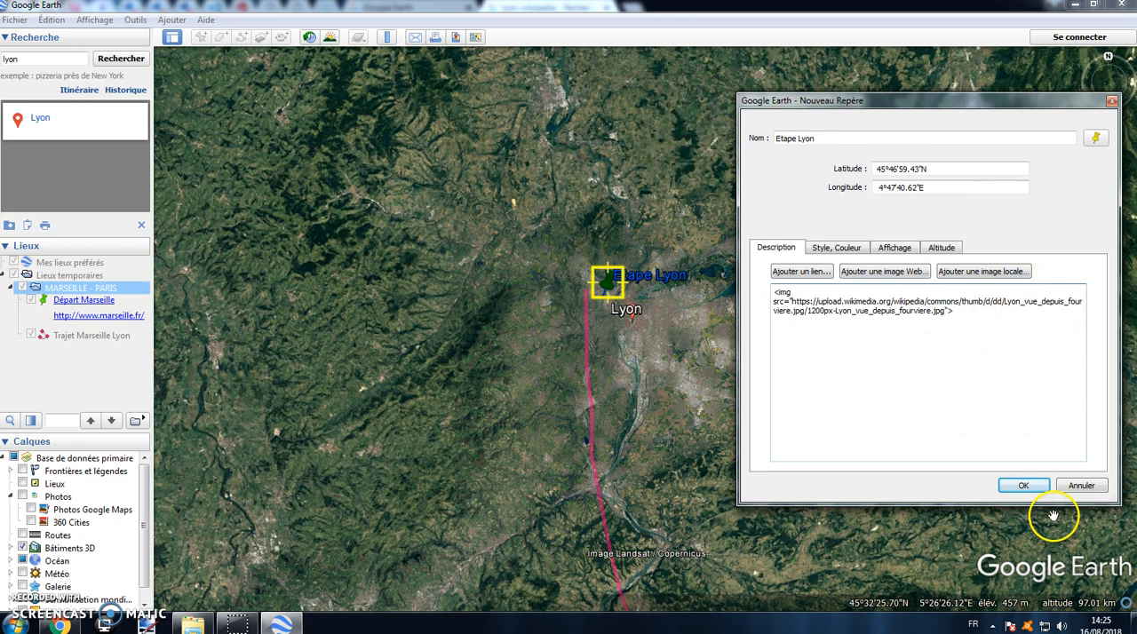
click(1023, 485)
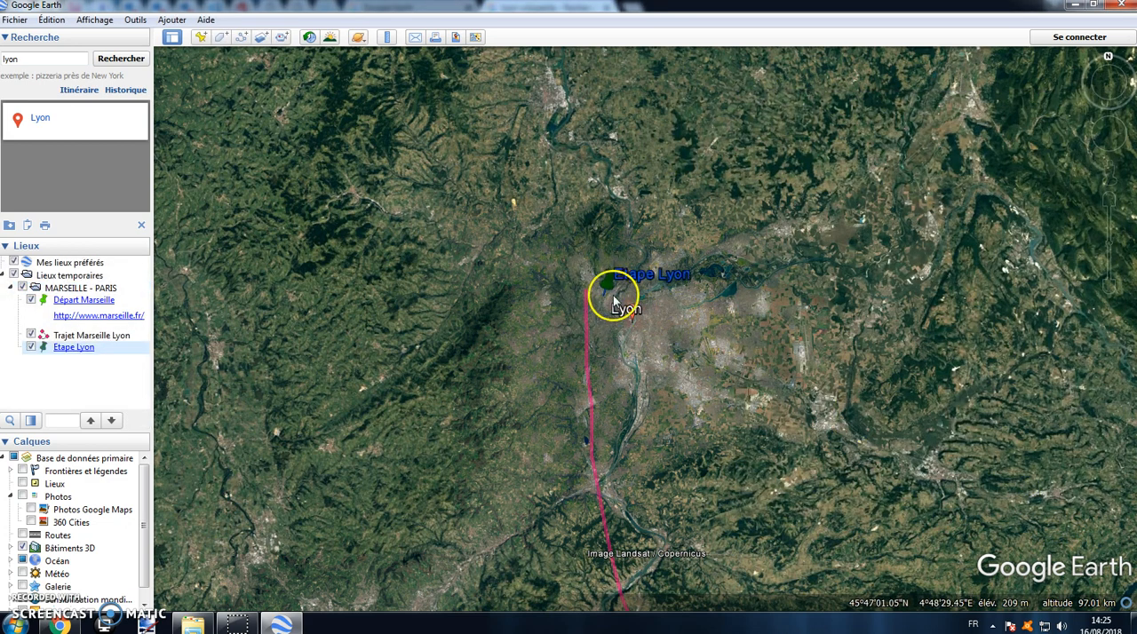
Step: Preview the Etape Lyon placemark's photo balloon, then close it and return to a wider view around Lyon
click(84, 352)
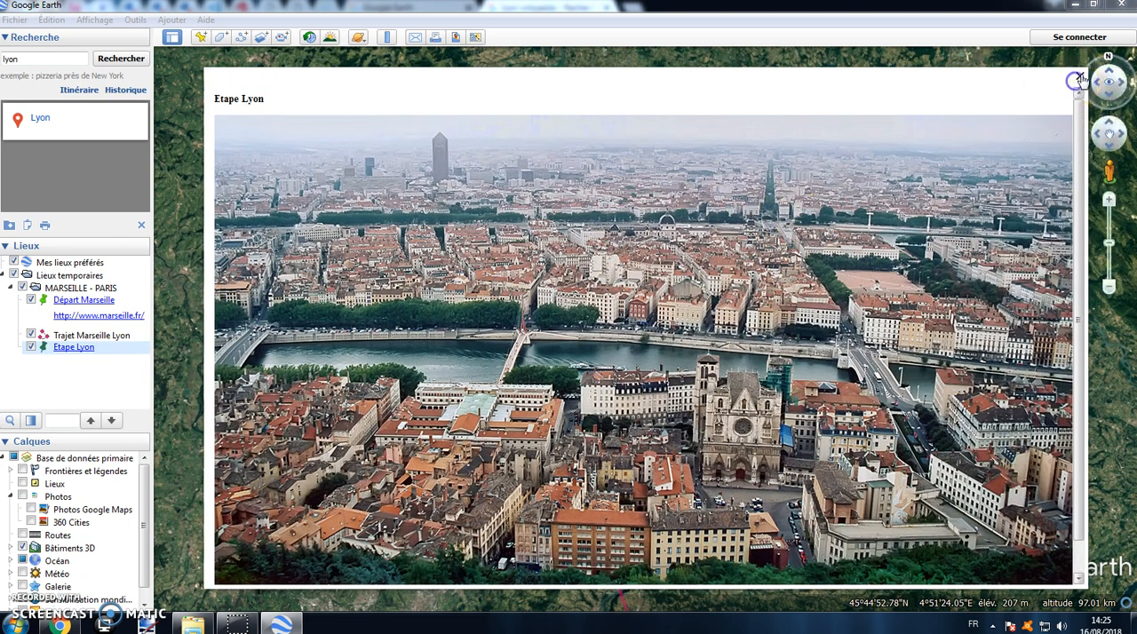
click(1078, 79)
scroll(712, 238, down, 4)
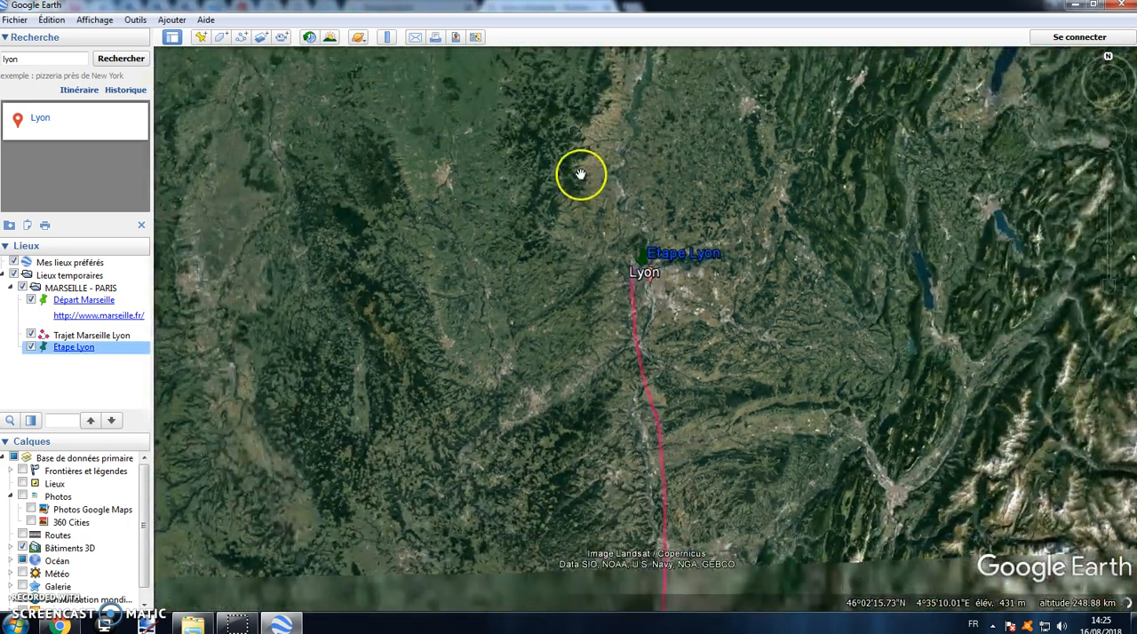
Step: Search for paris and frame the map so that both Paris and the Etape Lyon placemark are in view
drag(581, 175, 640, 355)
click(18, 59)
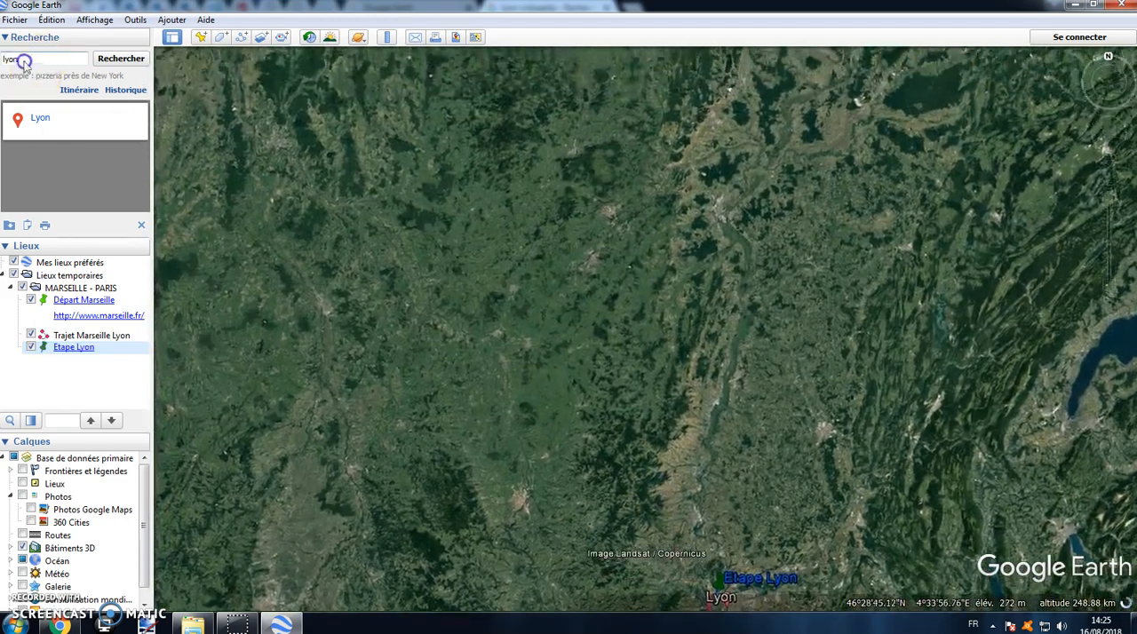
text(paris)
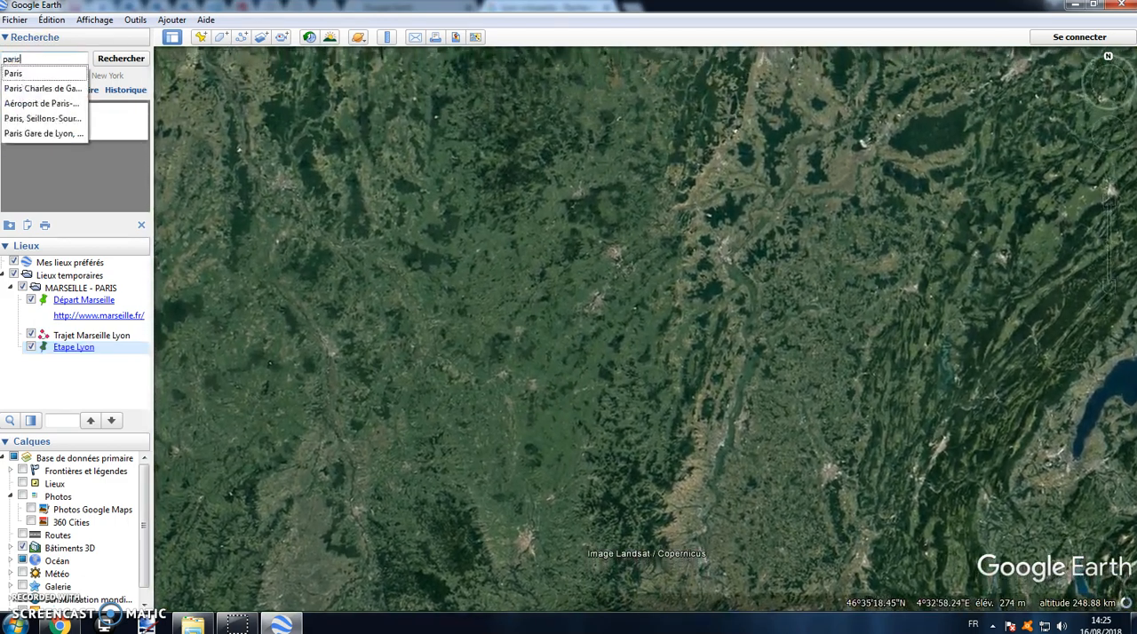
click(101, 59)
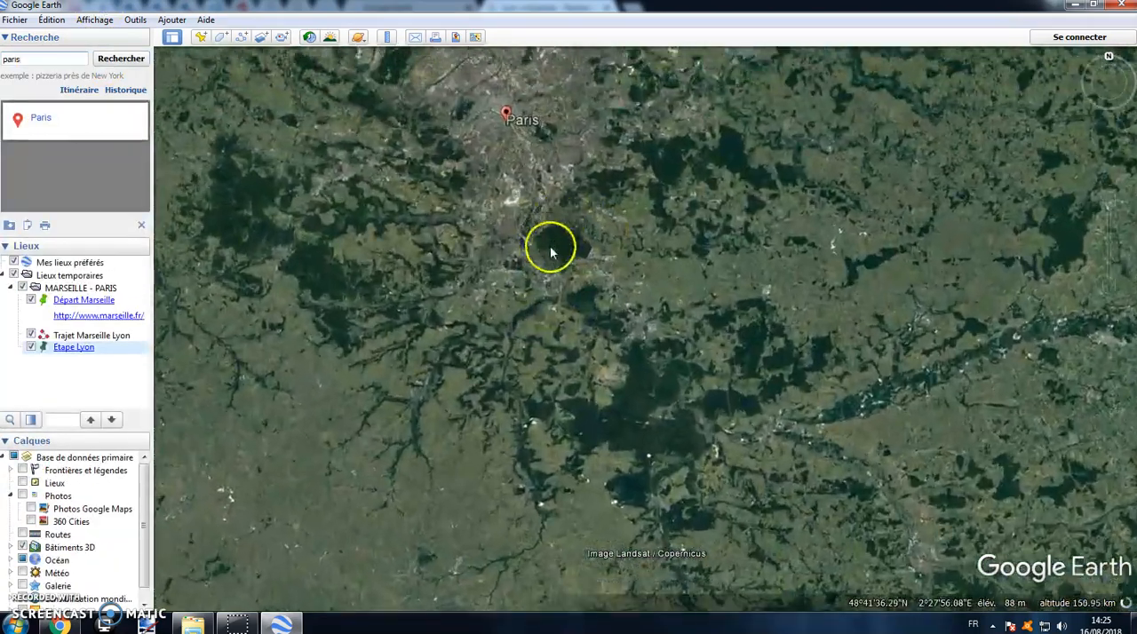
scroll(553, 251, down, 4)
scroll(586, 368, down, 5)
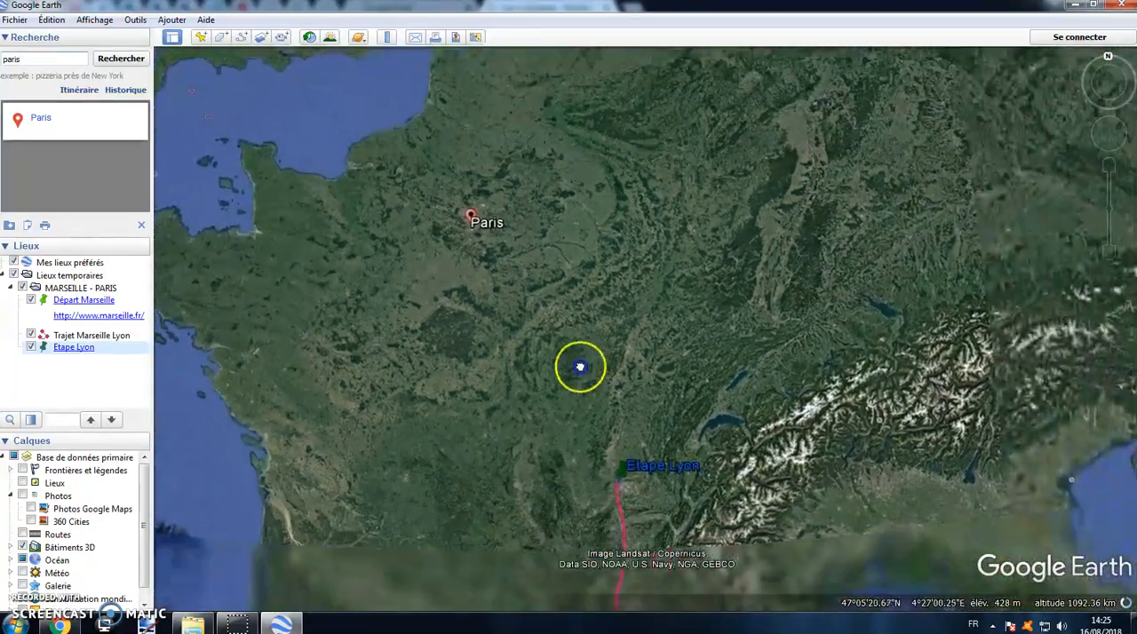
drag(580, 367, 559, 361)
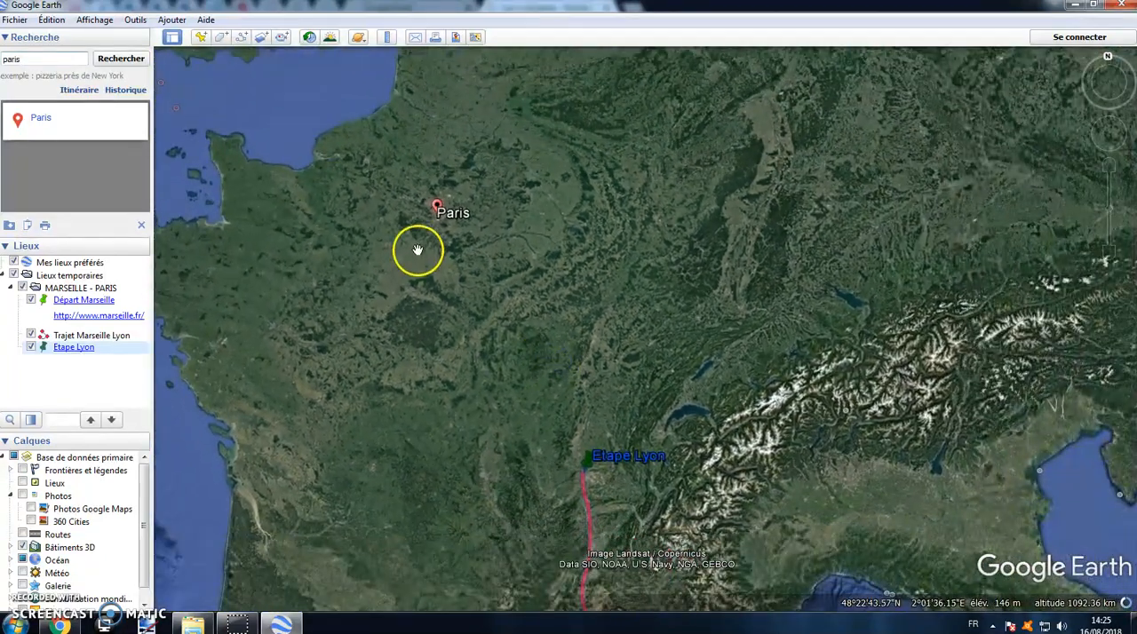
Step: Add a new path to the MARSEILLE - PARIS folder and trace it from Etape Lyon to Paris with intermediate points
right_click(87, 290)
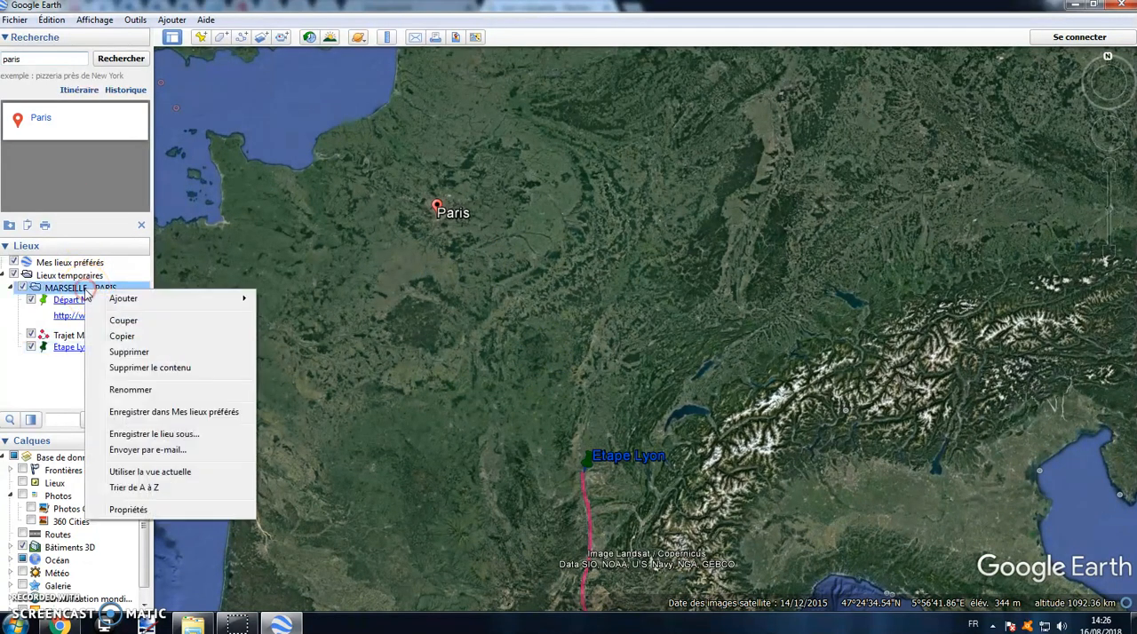
mouse_move(117, 301)
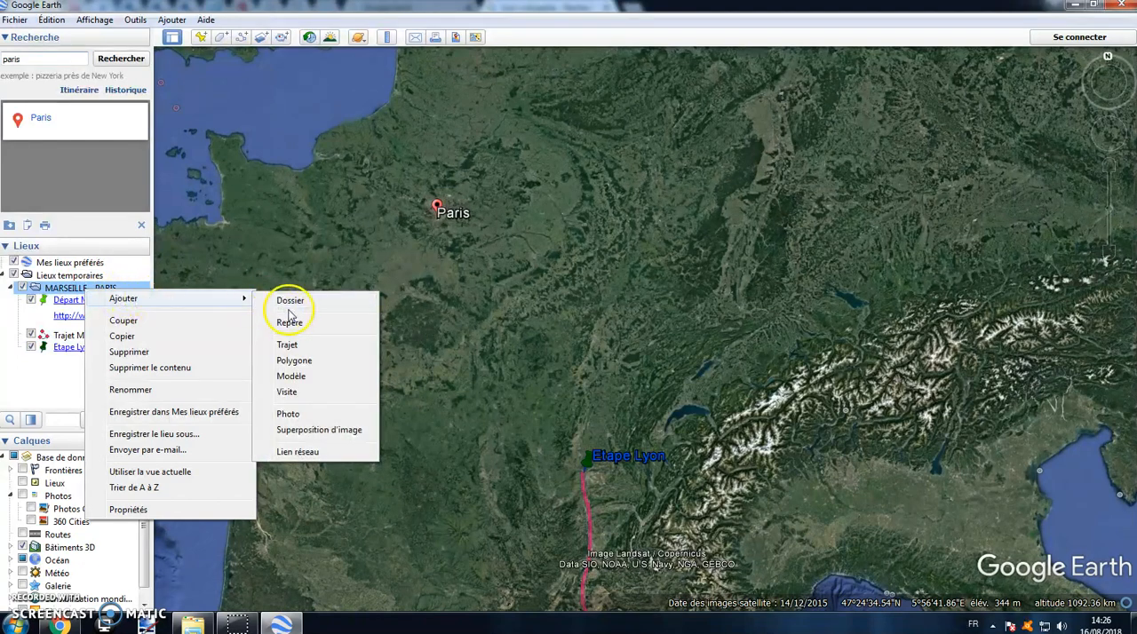
click(302, 347)
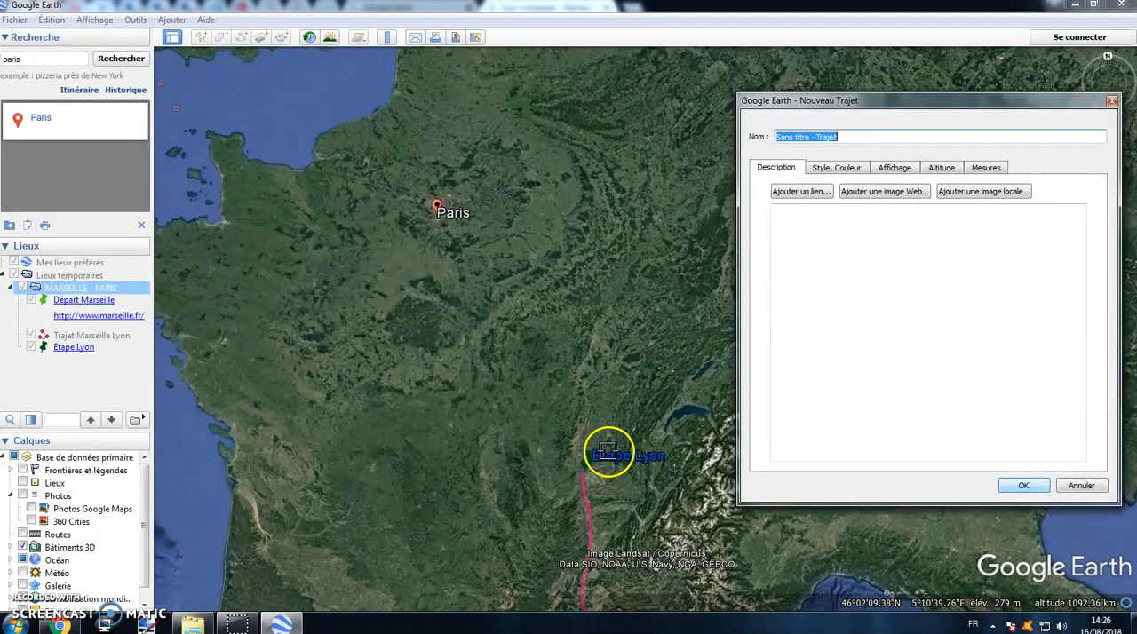
click(580, 470)
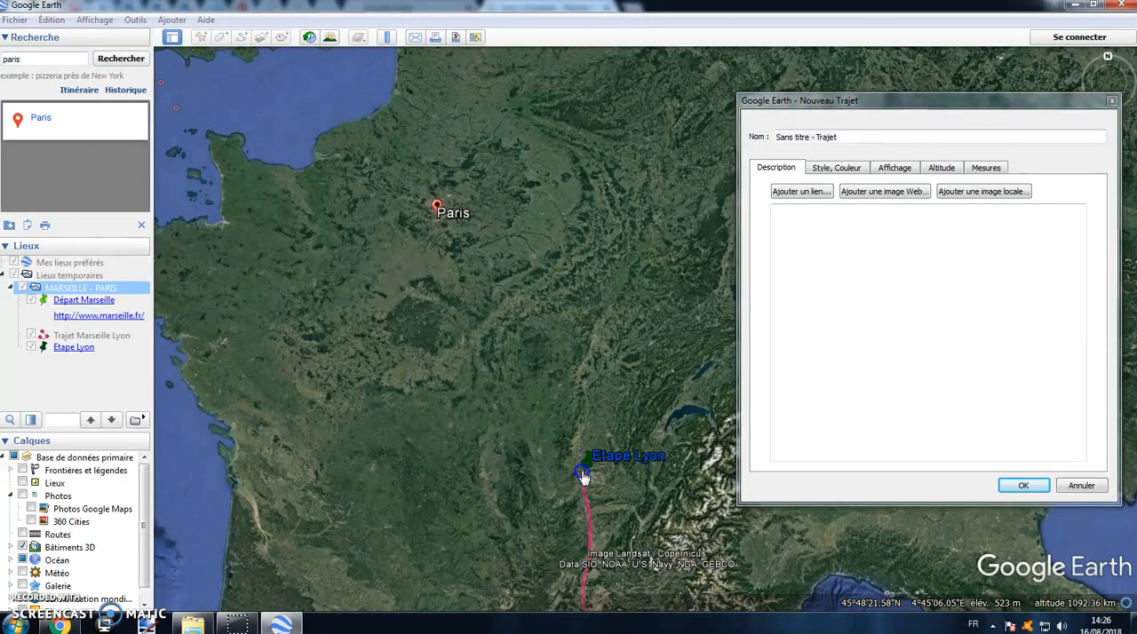
click(538, 370)
click(487, 333)
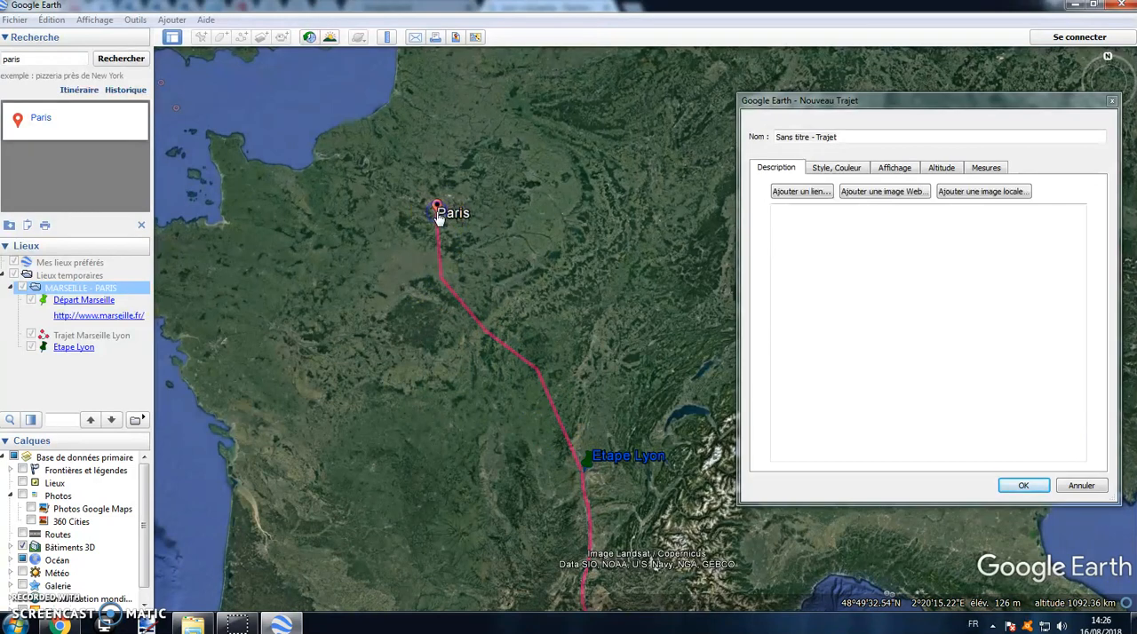
Step: Name the path Trajet Lyon Paris, colour its line cyan, and save it after checking its length in kilometres
click(856, 129)
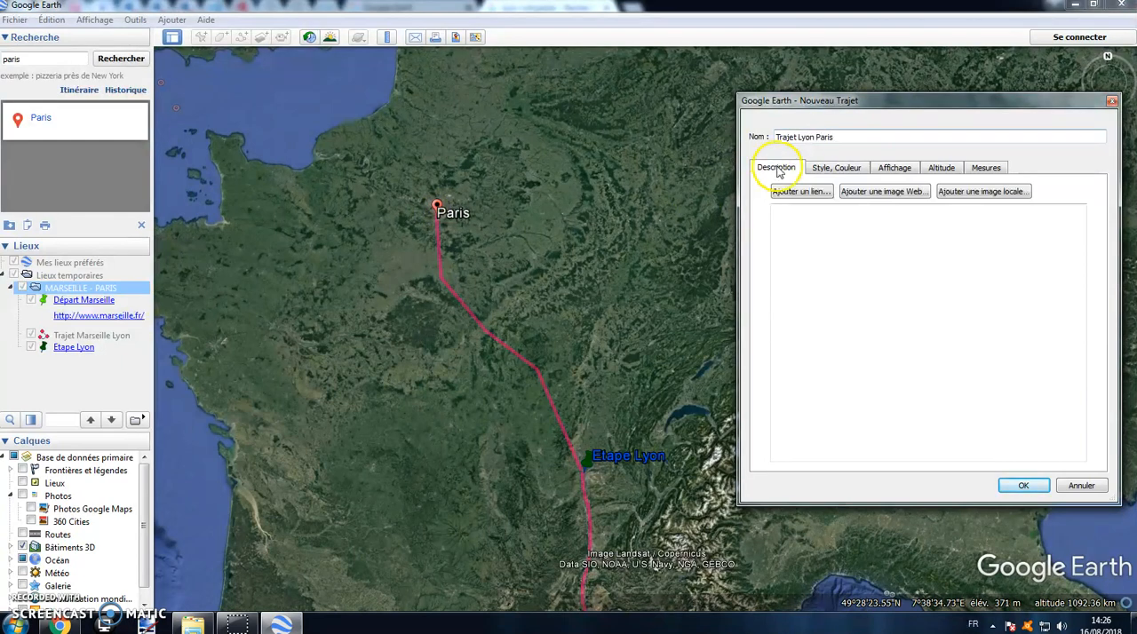
click(837, 167)
click(821, 214)
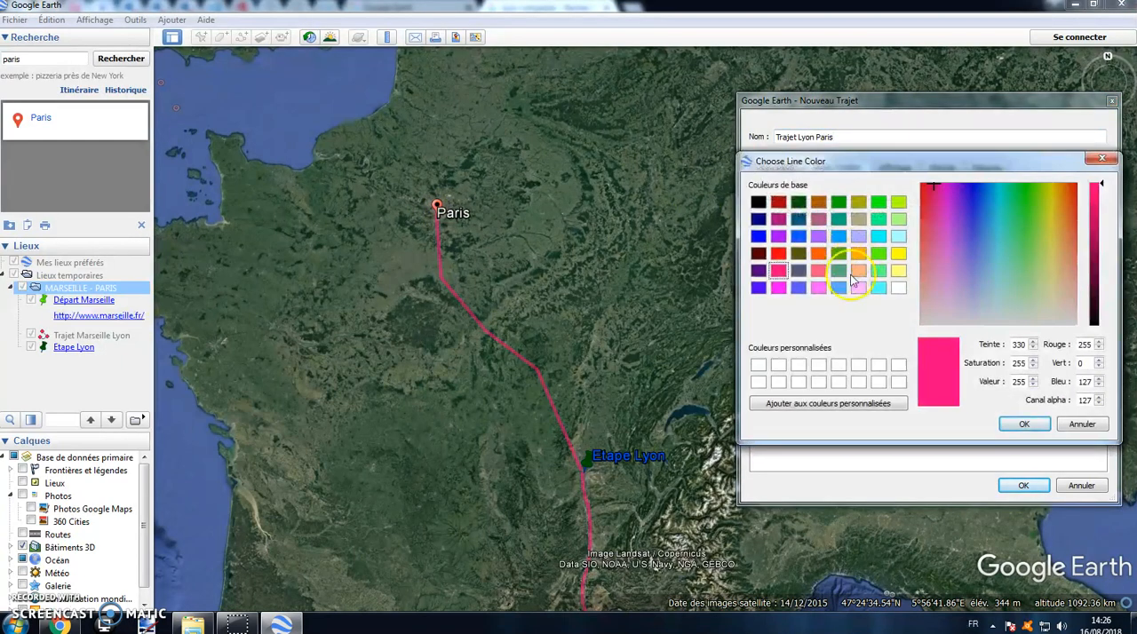
click(879, 238)
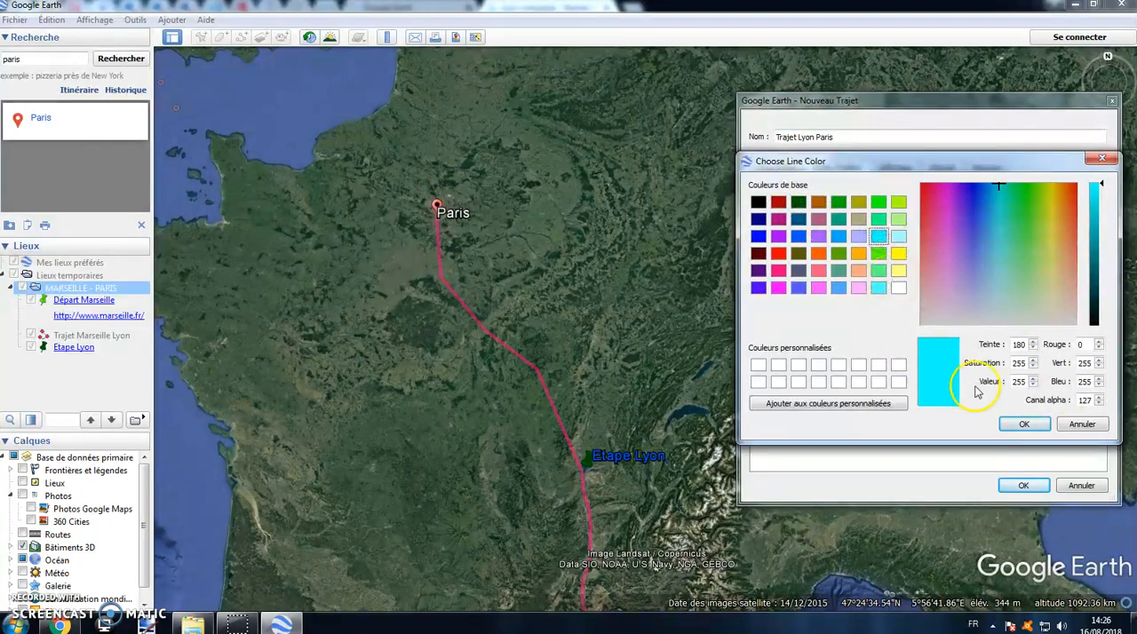
click(1026, 425)
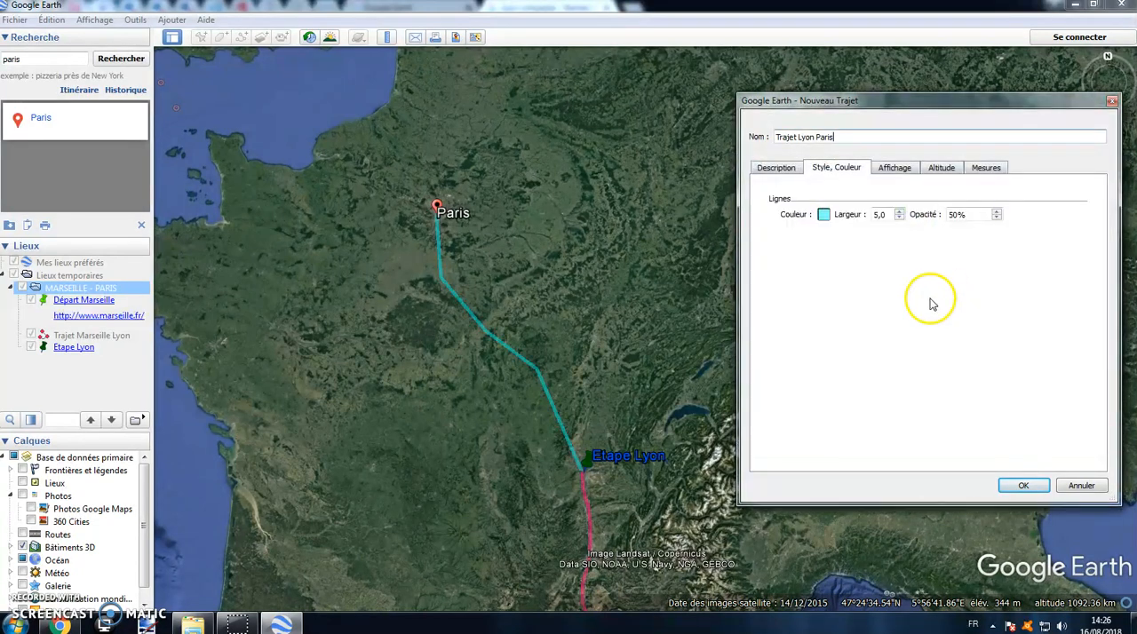
click(982, 171)
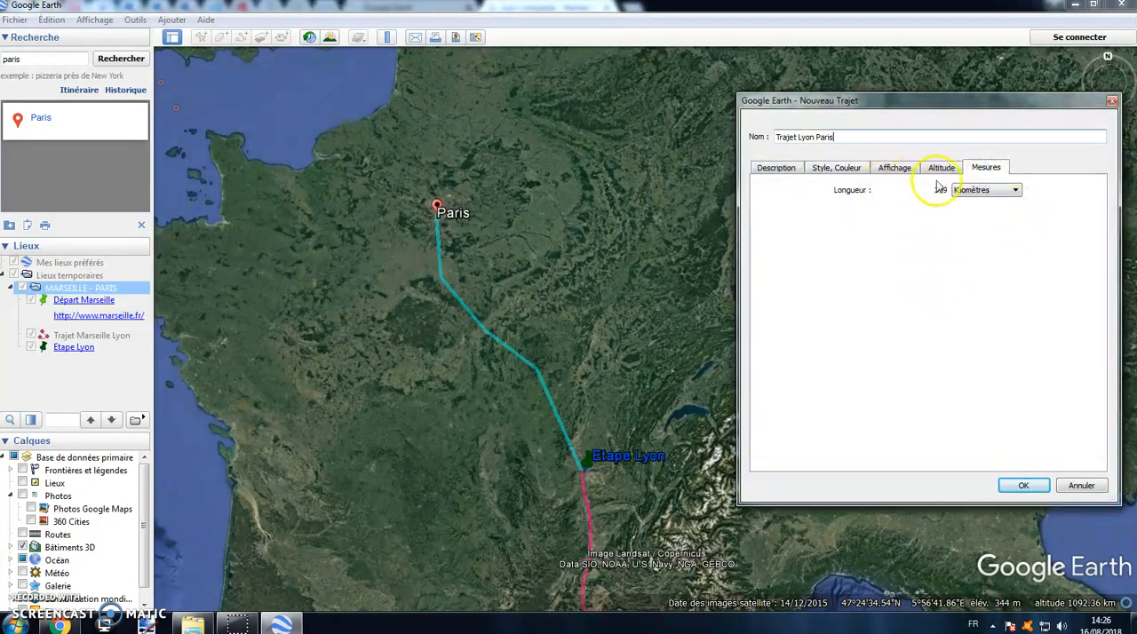
click(1024, 485)
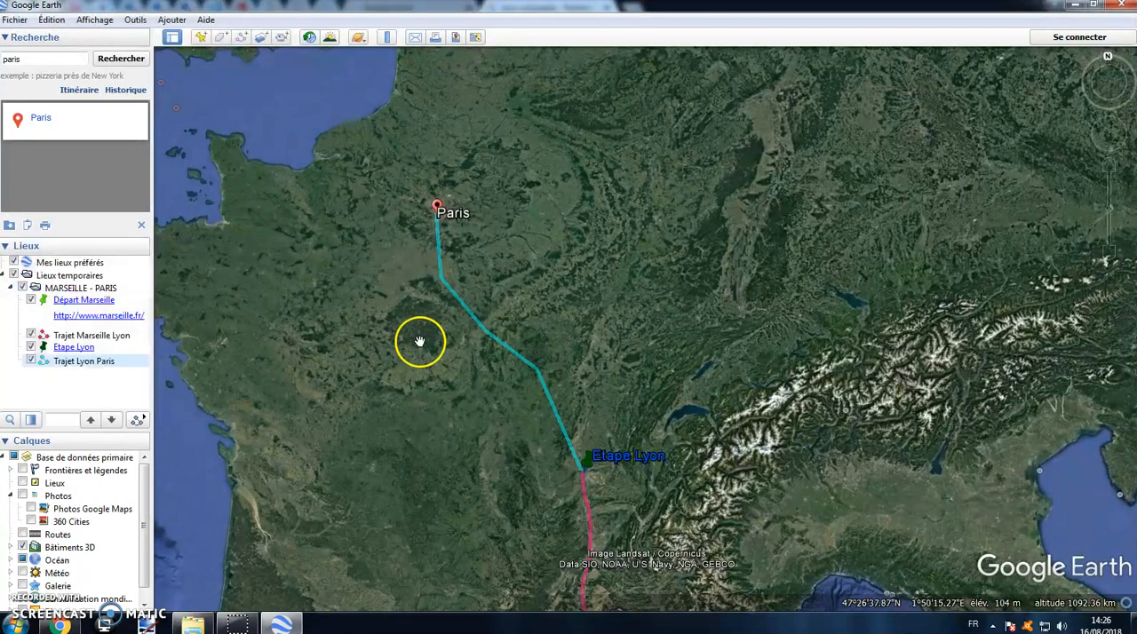
Step: Add a new polygon to the MARSEILLE - PARIS folder and outline the Paris urban area with a closed multi-point shape
scroll(397, 203, up, 1)
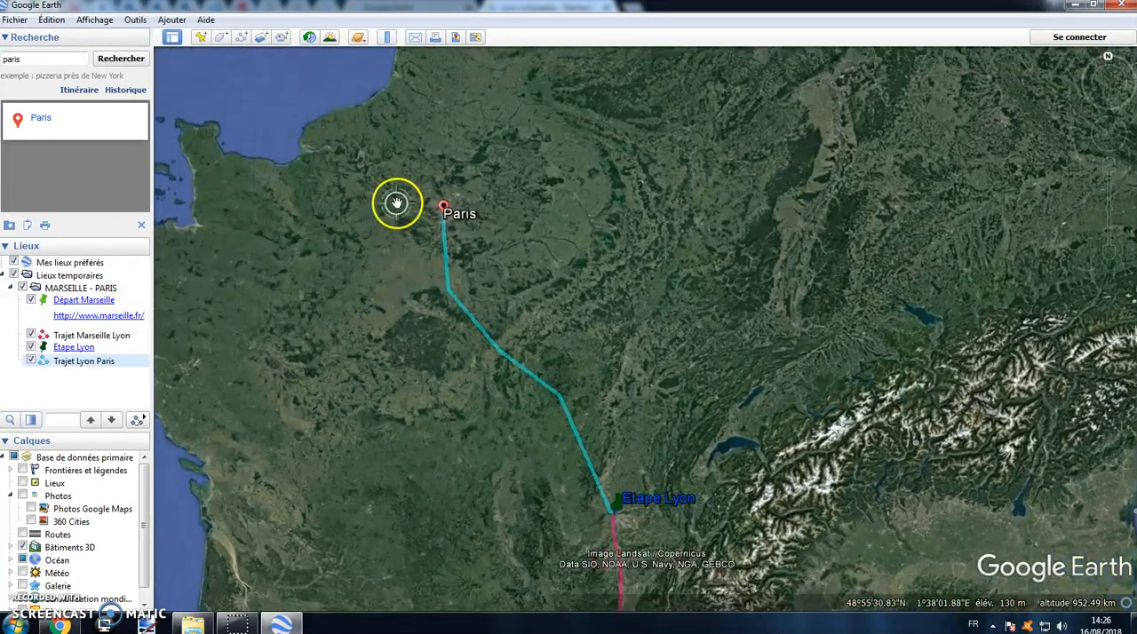
scroll(450, 204, up, 4)
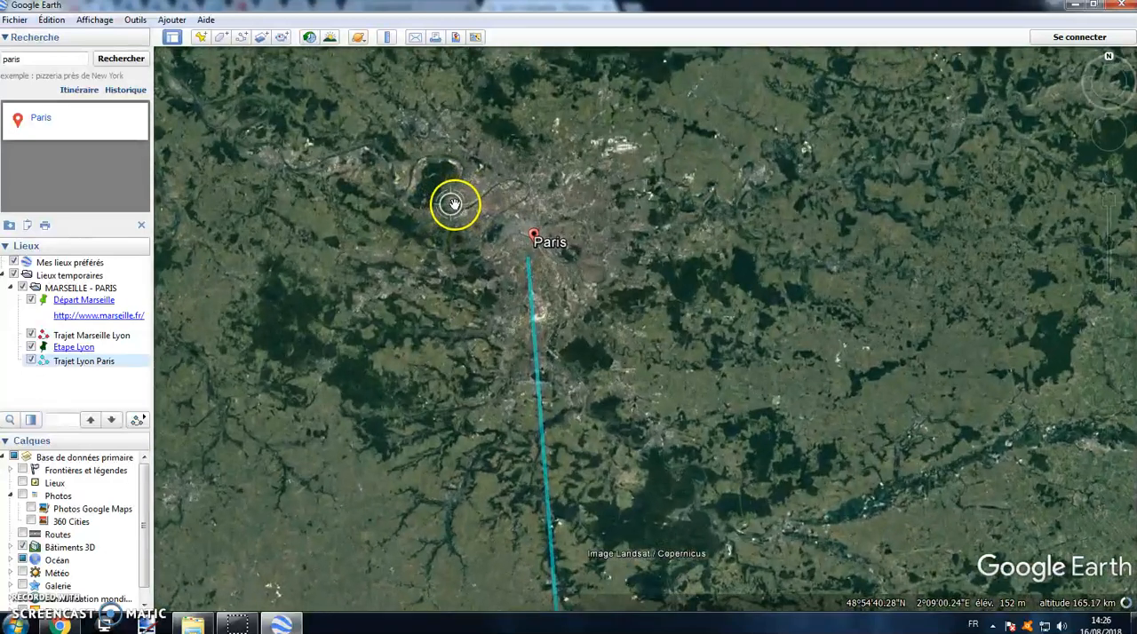
drag(693, 226, 896, 361)
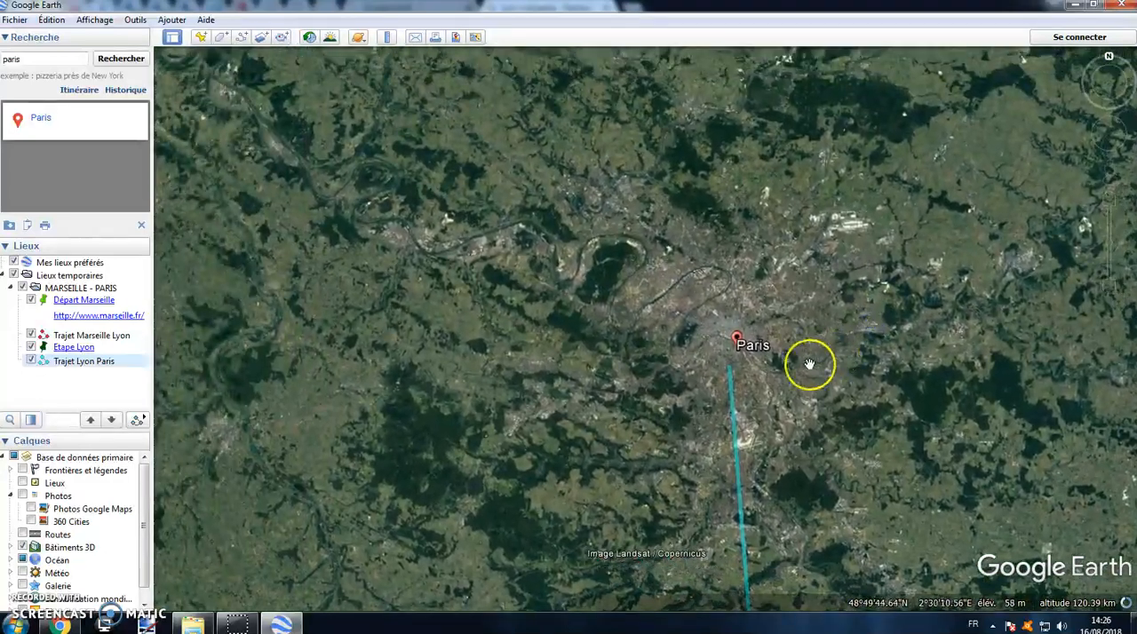
scroll(809, 364, up, 1)
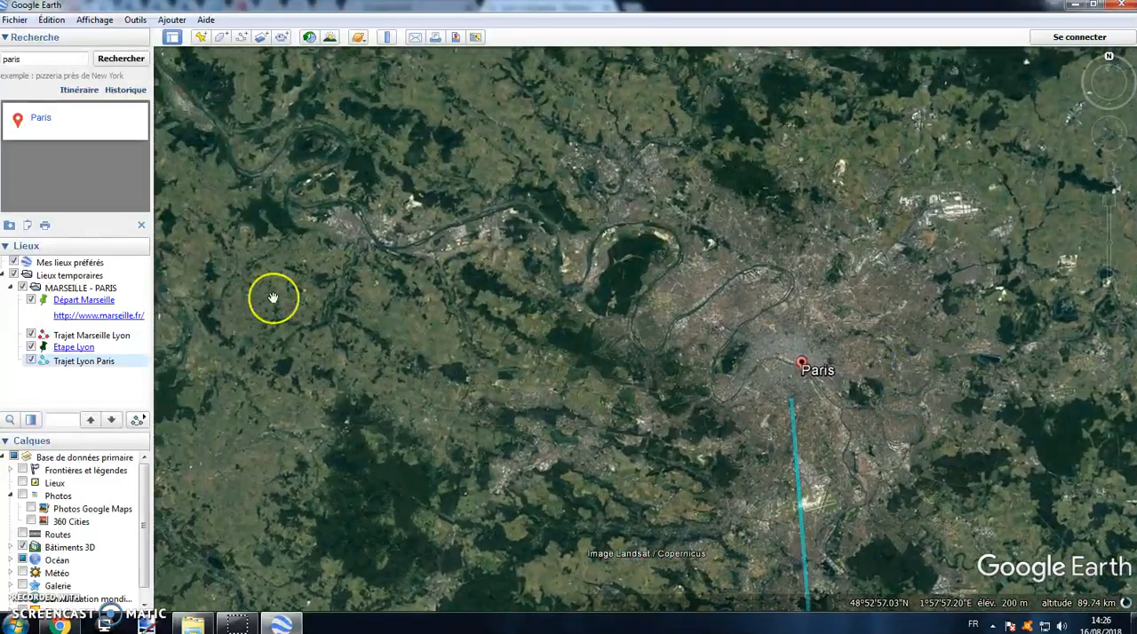
right_click(82, 288)
mouse_move(155, 299)
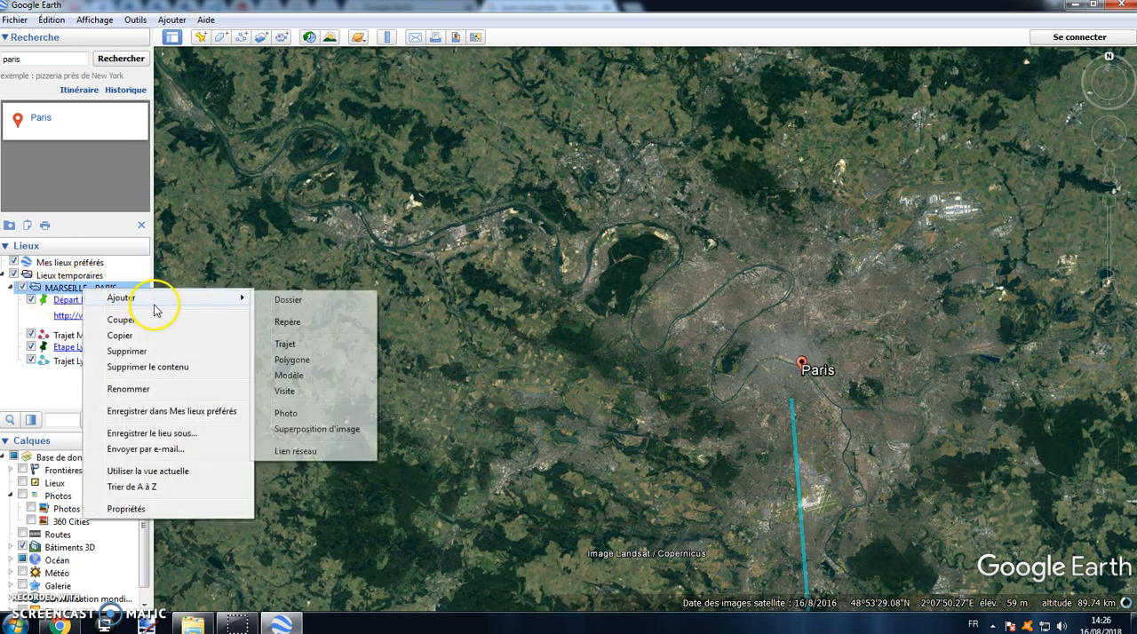
click(292, 359)
drag(944, 99, 220, 204)
click(738, 210)
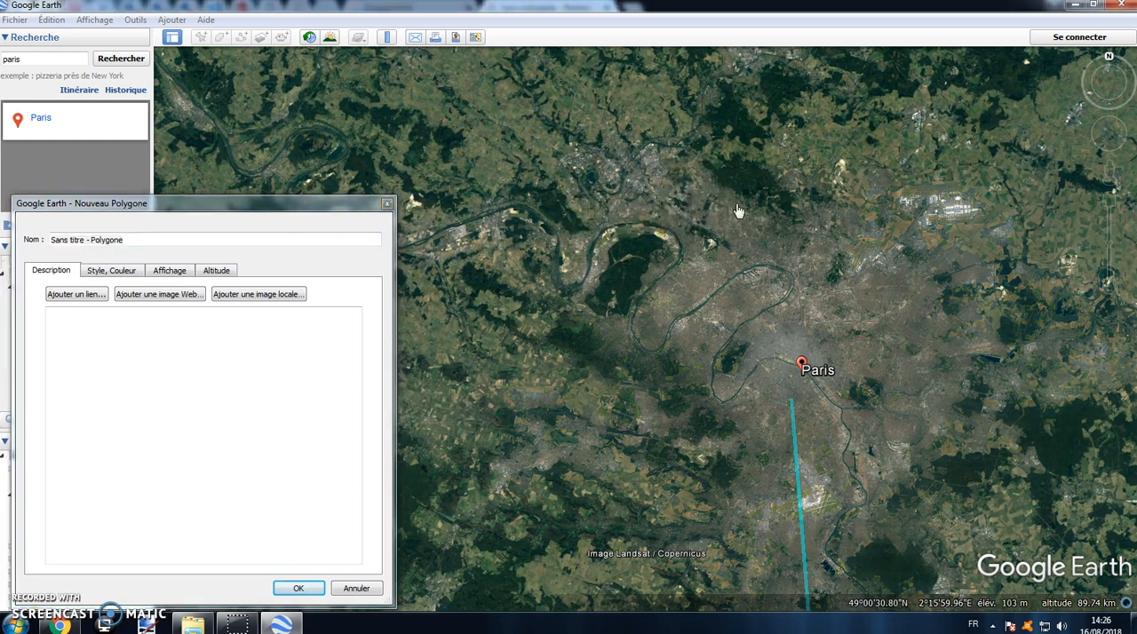
click(988, 247)
click(1035, 351)
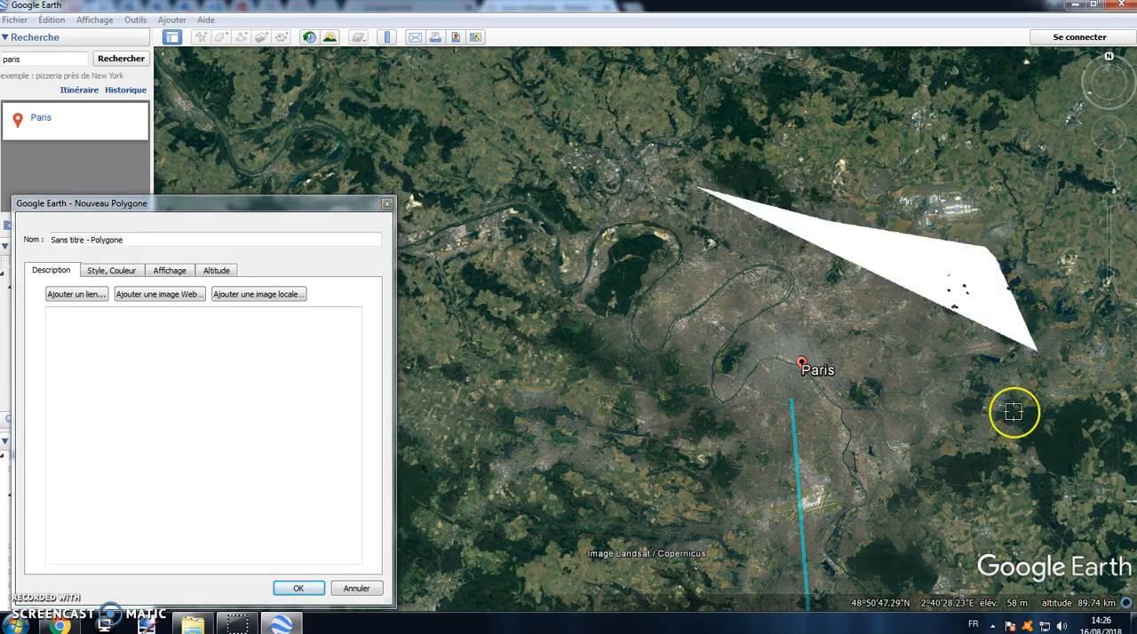
click(941, 459)
click(804, 533)
click(711, 488)
click(608, 364)
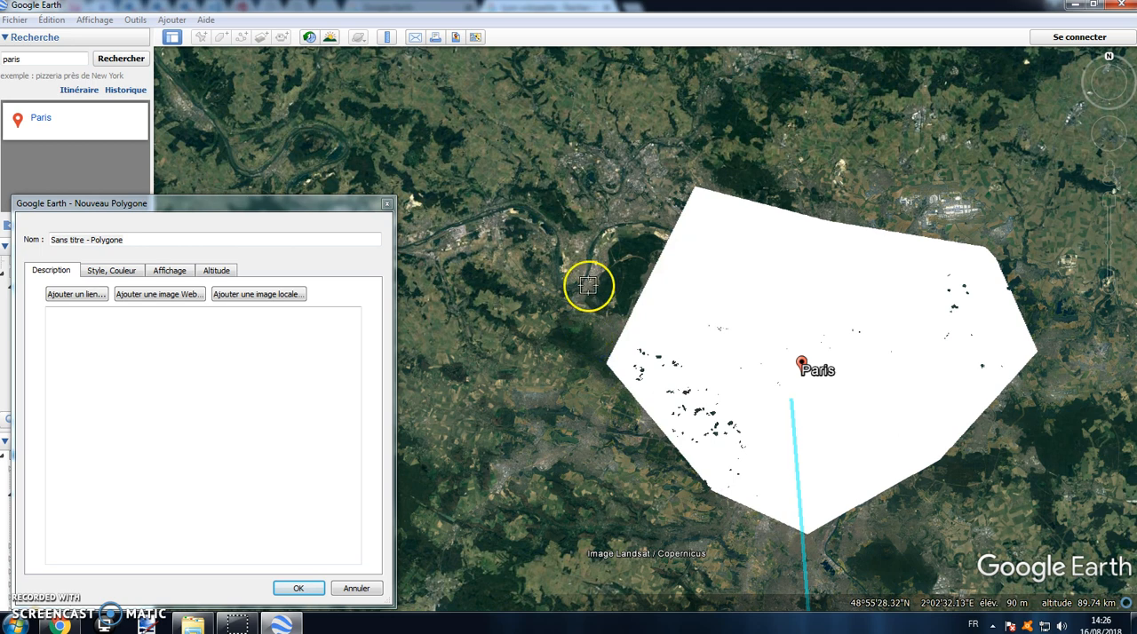
click(588, 284)
click(643, 204)
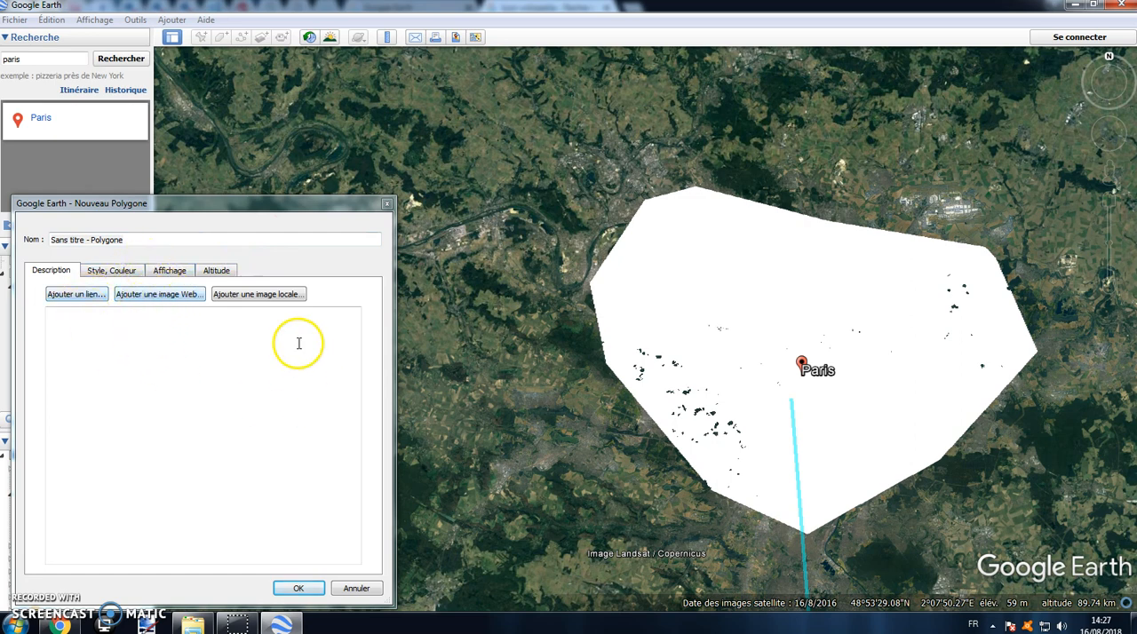
Step: Set the polygon's outline to bright green with a line width of 5
click(124, 271)
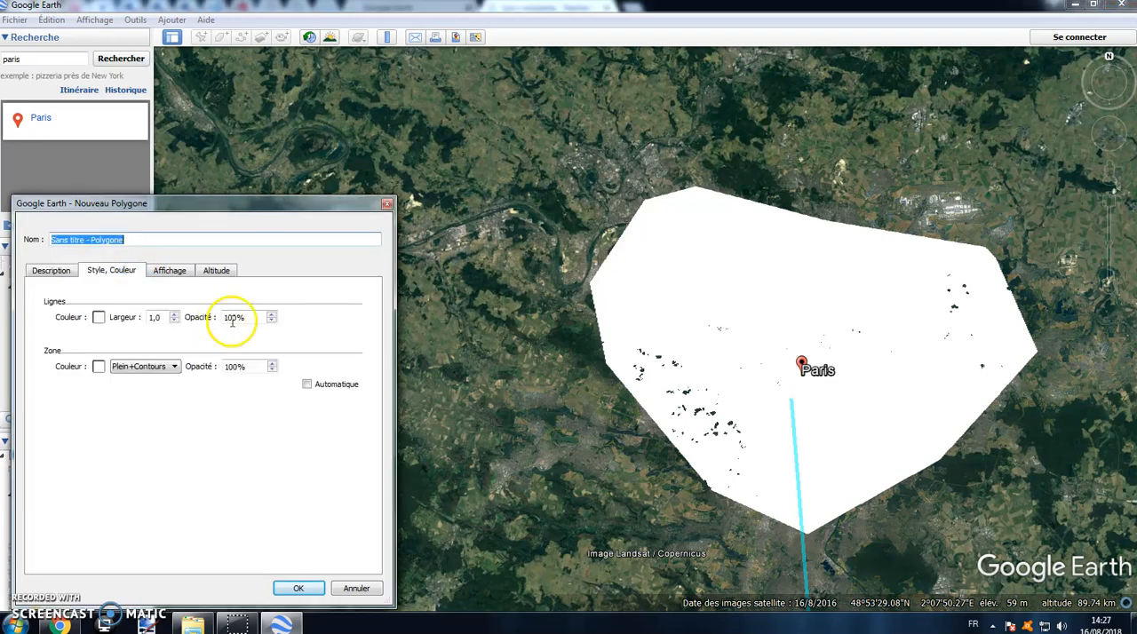
click(98, 317)
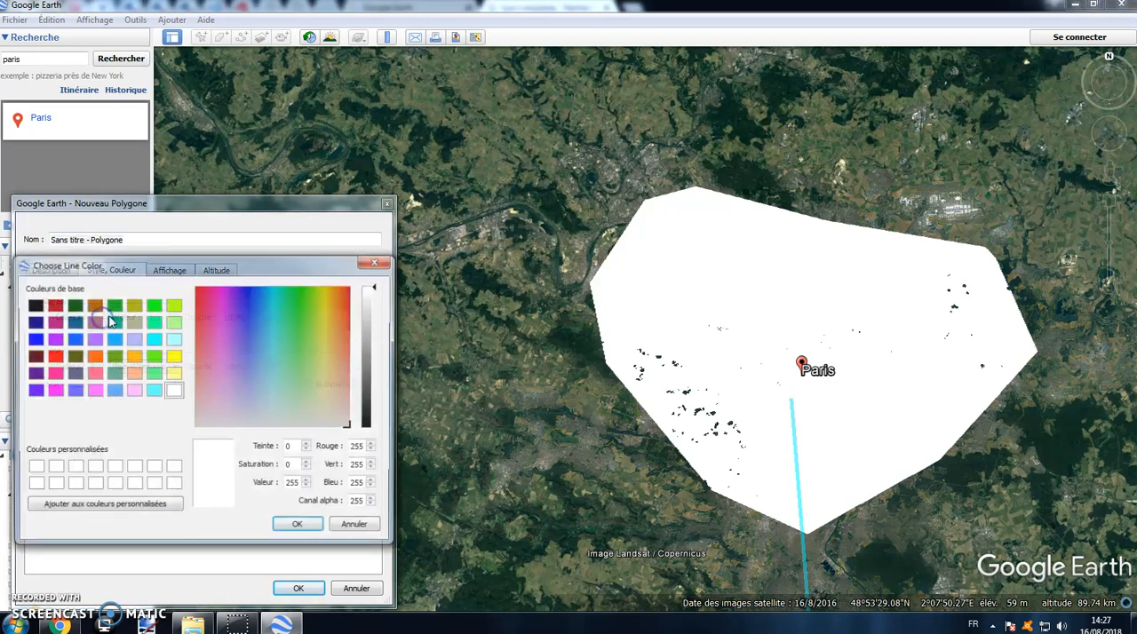
click(153, 305)
click(296, 528)
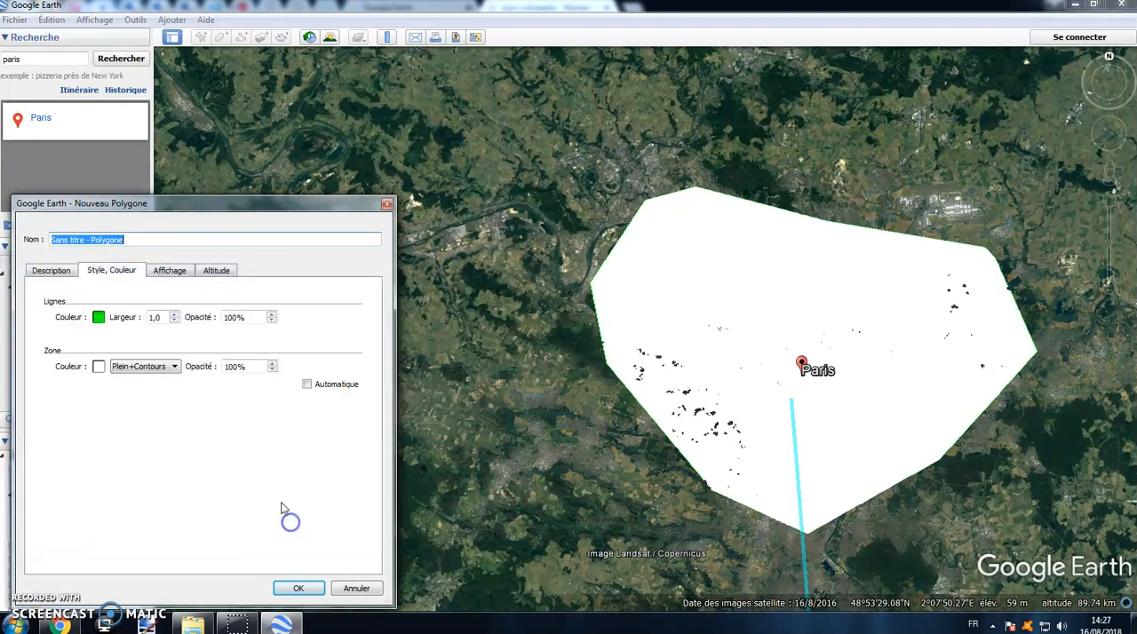
click(175, 316)
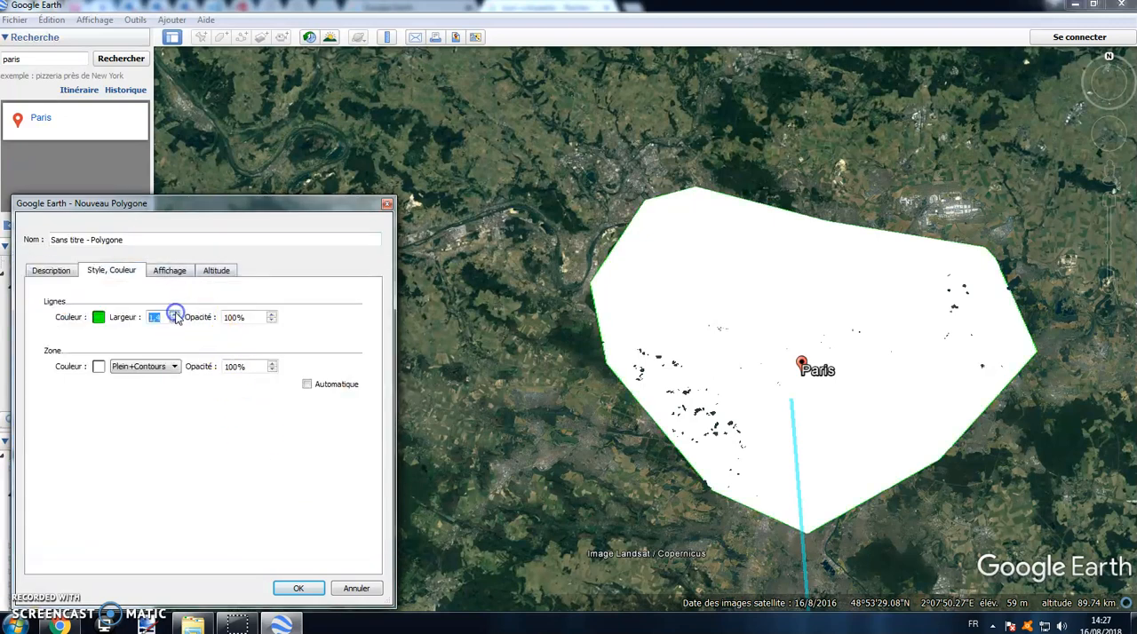
text(5)
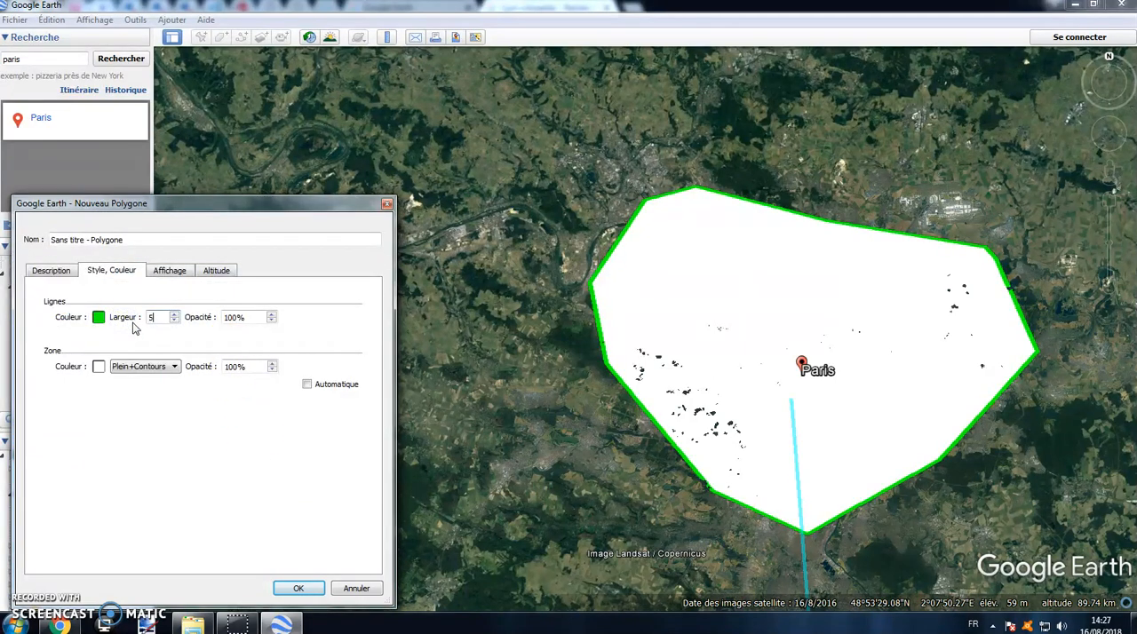
Step: Fill the polygon's area with pale yellow at 30% opacity, trying the Plein and Contours modes before restoring Plein+Contours
click(98, 366)
click(173, 374)
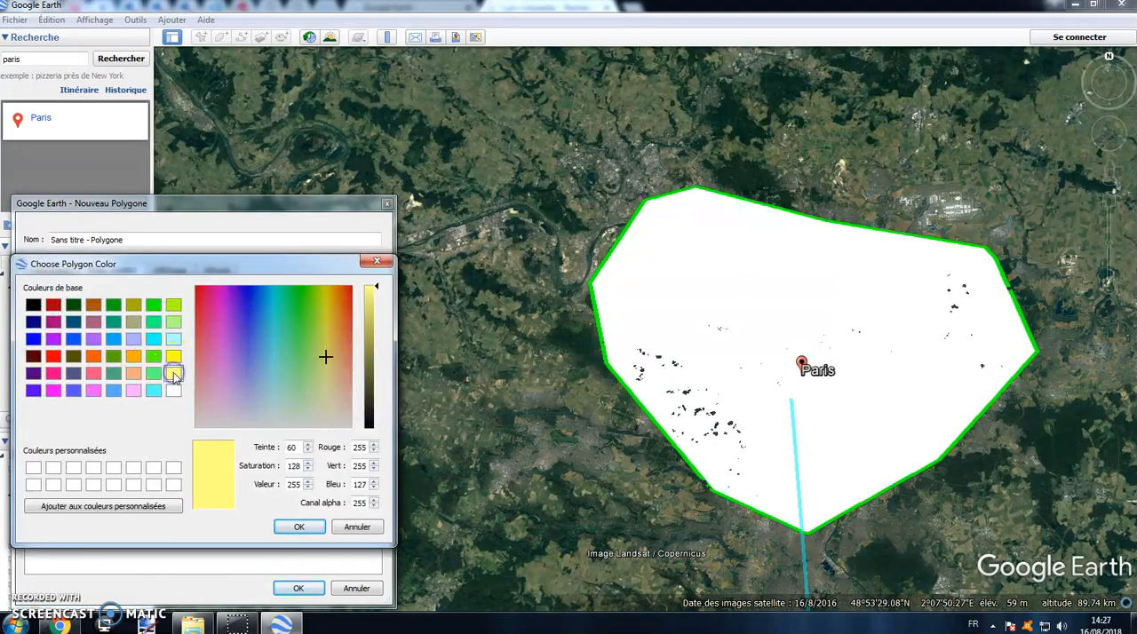
click(297, 527)
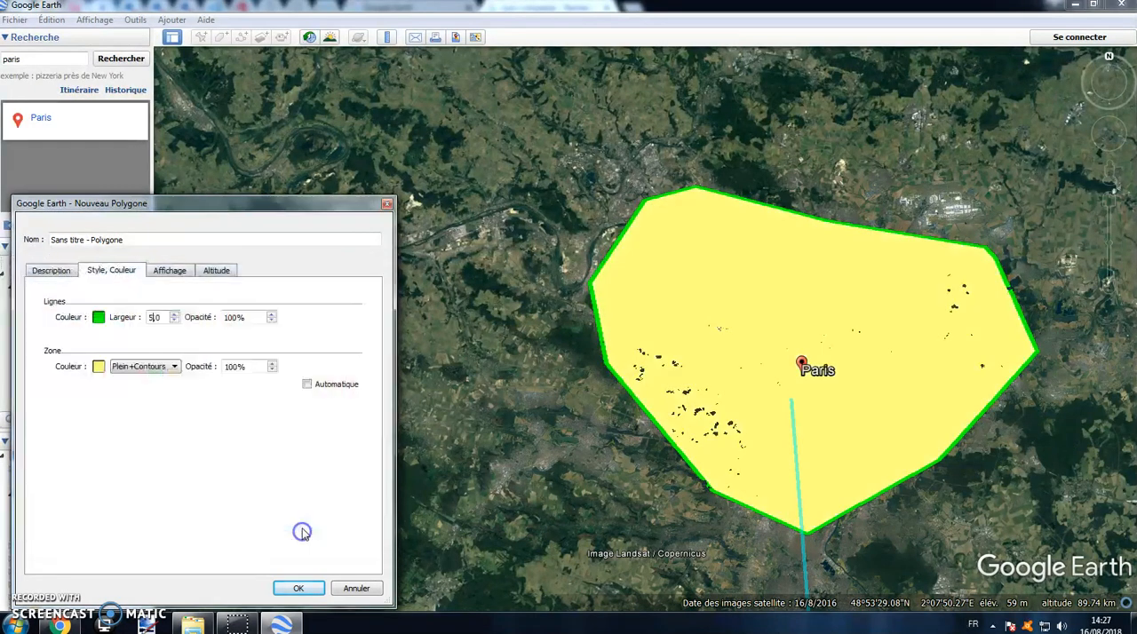
click(163, 378)
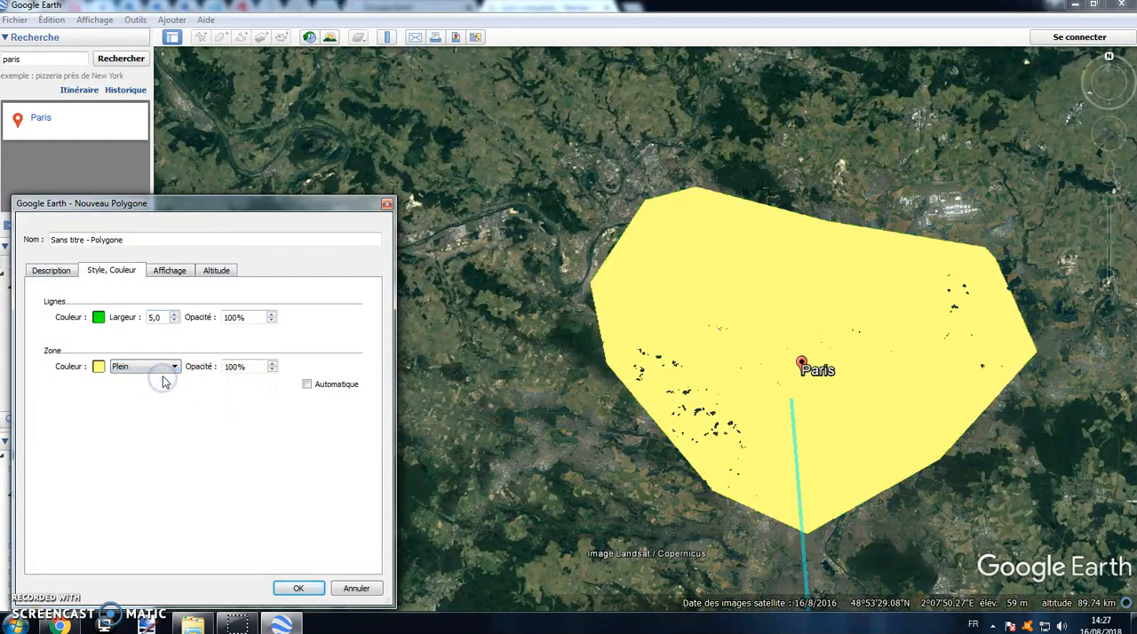
click(156, 388)
click(165, 371)
click(154, 399)
drag(248, 366, 216, 366)
text(30)
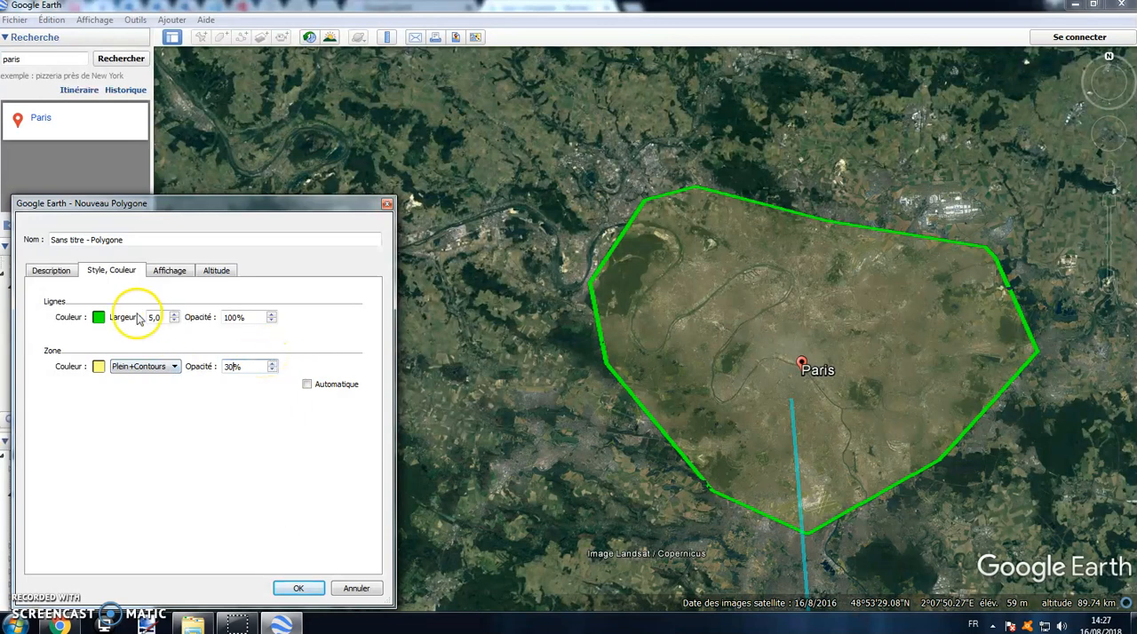
Step: In the browser, search images for "paris wikipedia" and copy the image address of the Eiffel Tower photo seen from the Trocadéro
click(68, 272)
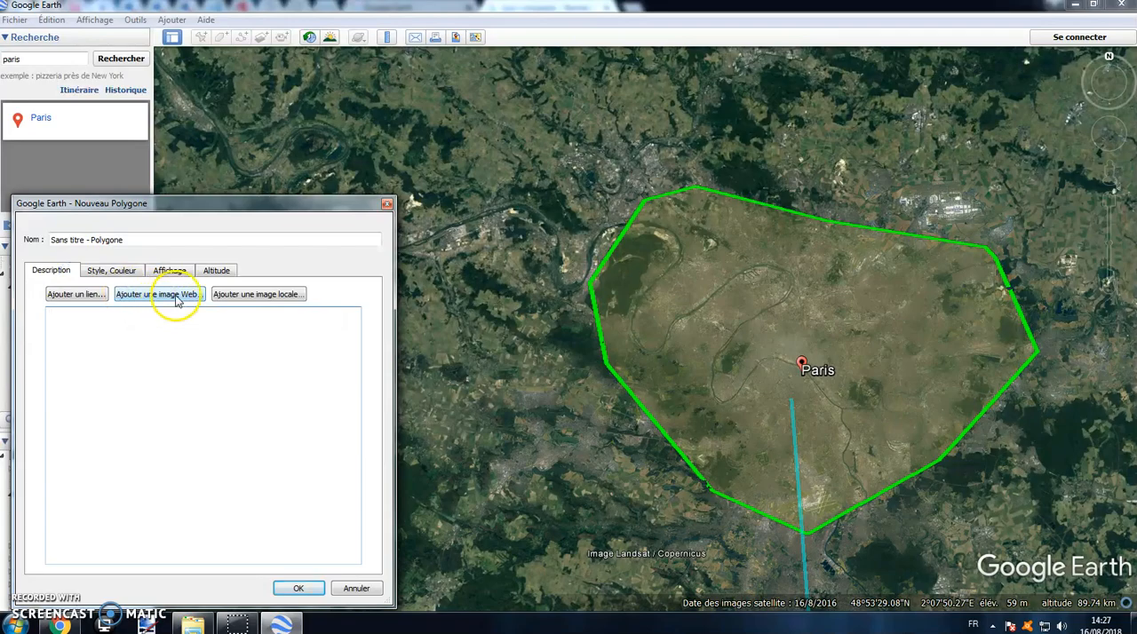
click(62, 625)
scroll(266, 116, up, 3)
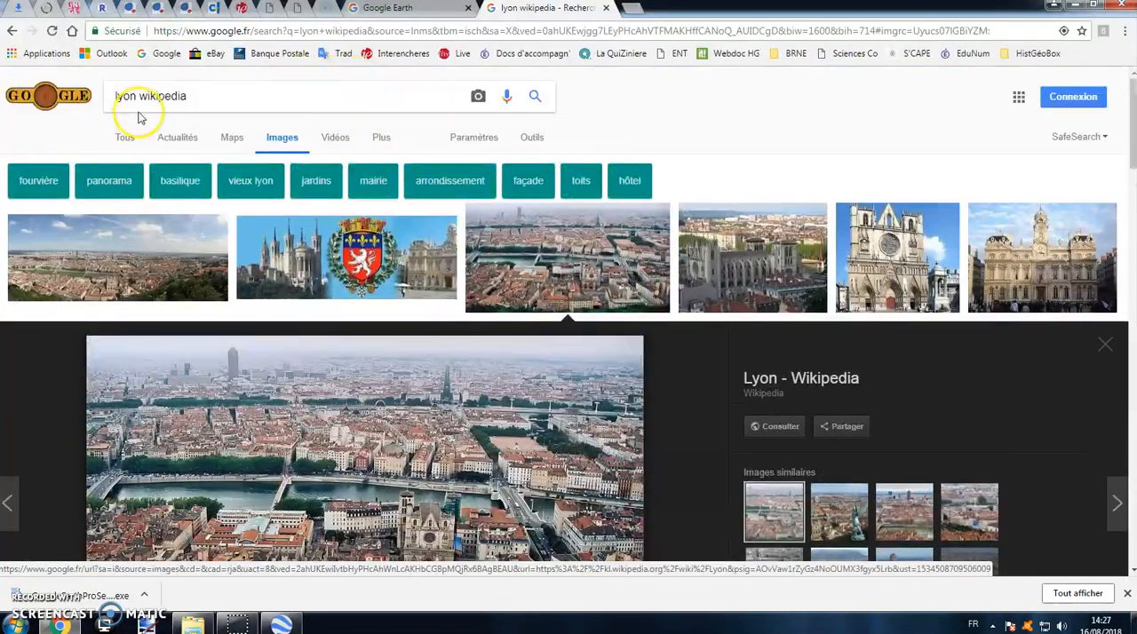
double_click(122, 96)
text(paris)
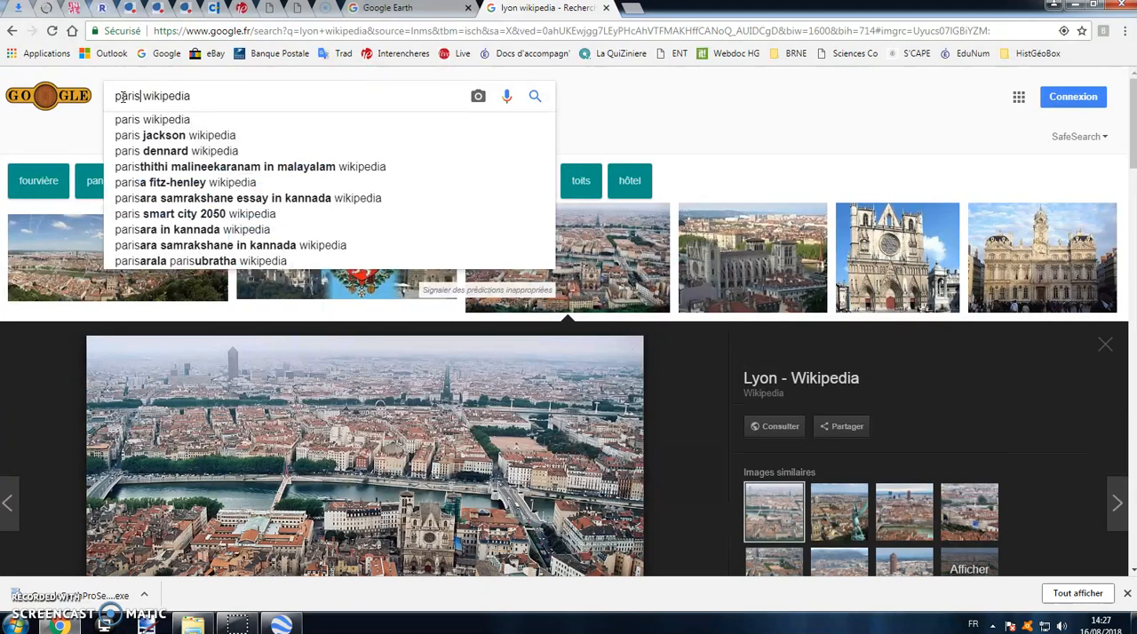
click(535, 96)
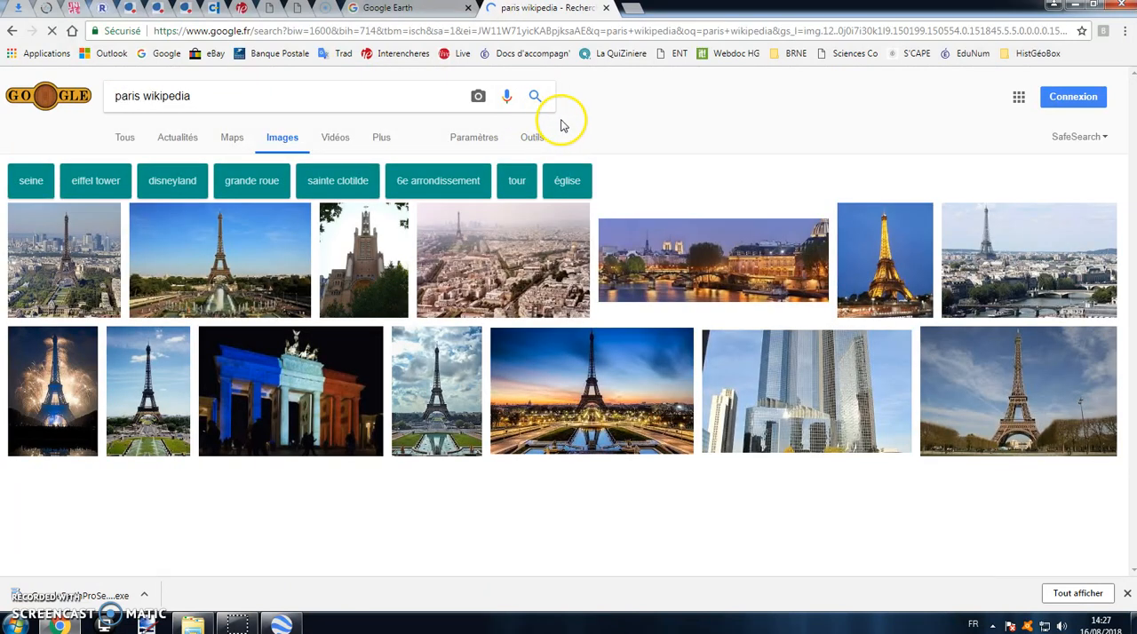
click(229, 253)
right_click(432, 304)
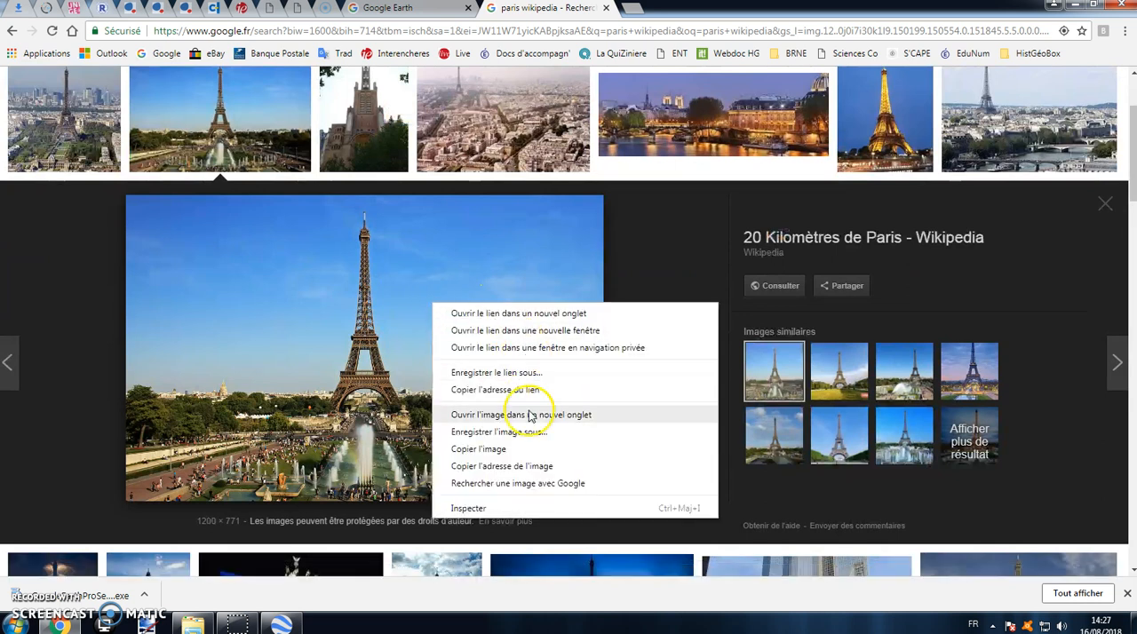
click(532, 469)
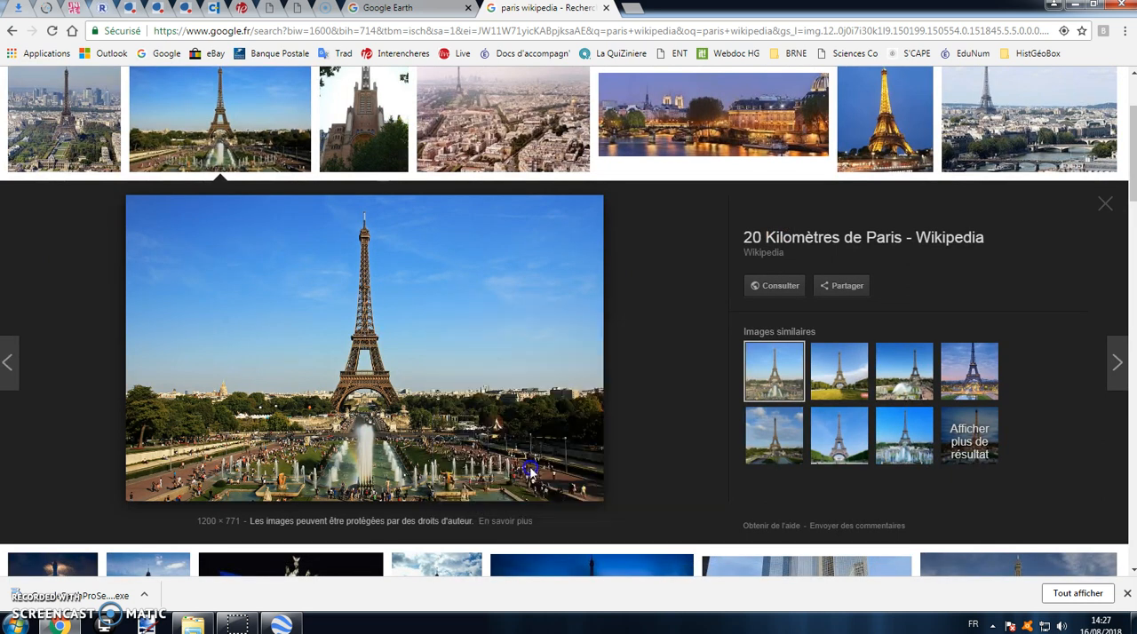
Step: Back in Google Earth, insert the copied Eiffel Tower web image into the polygon's description and save the polygon
click(282, 624)
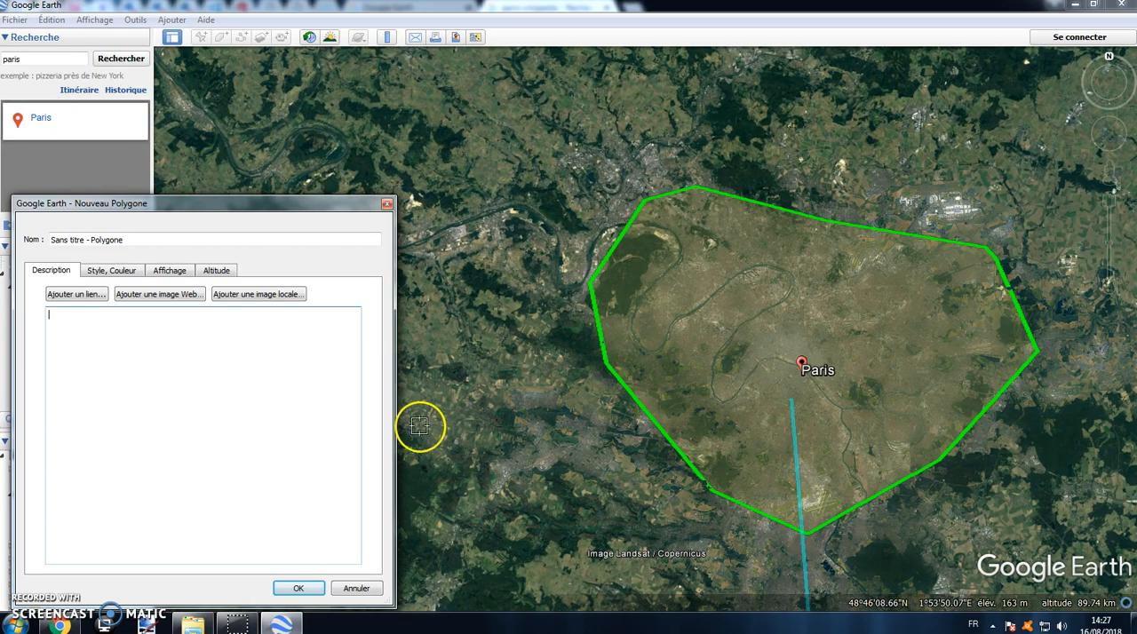
click(164, 297)
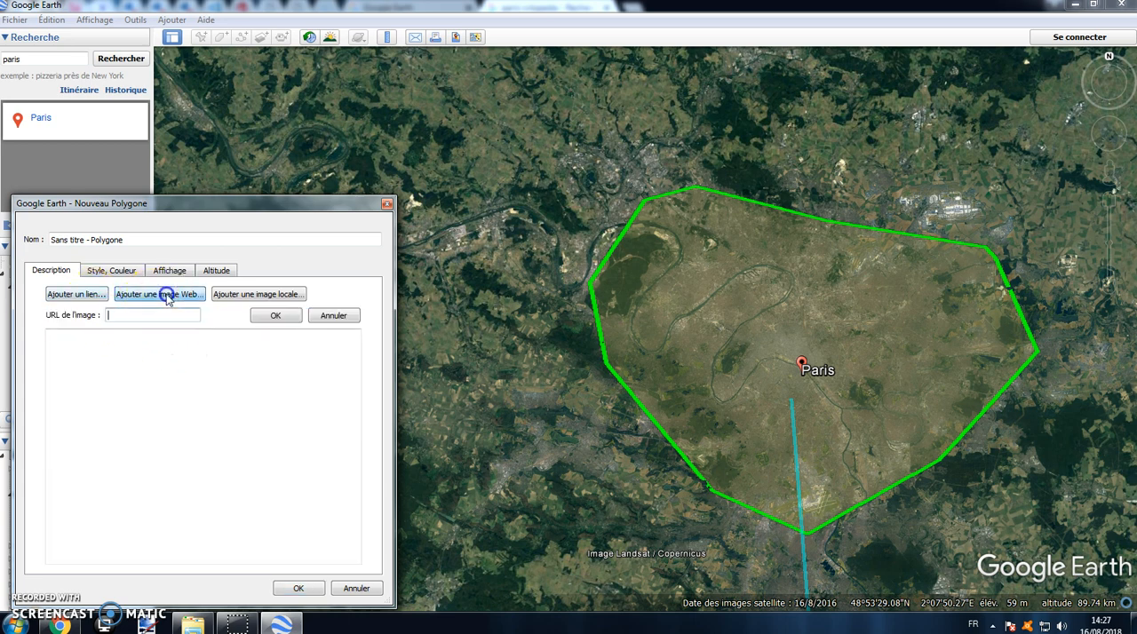
right_click(165, 316)
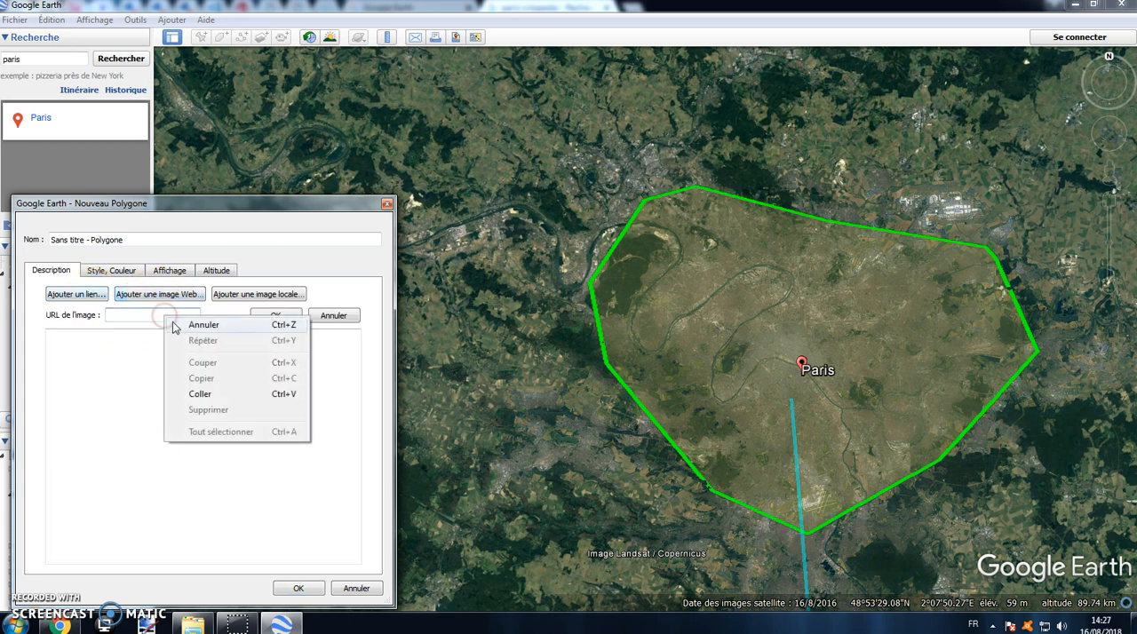
click(203, 396)
click(276, 317)
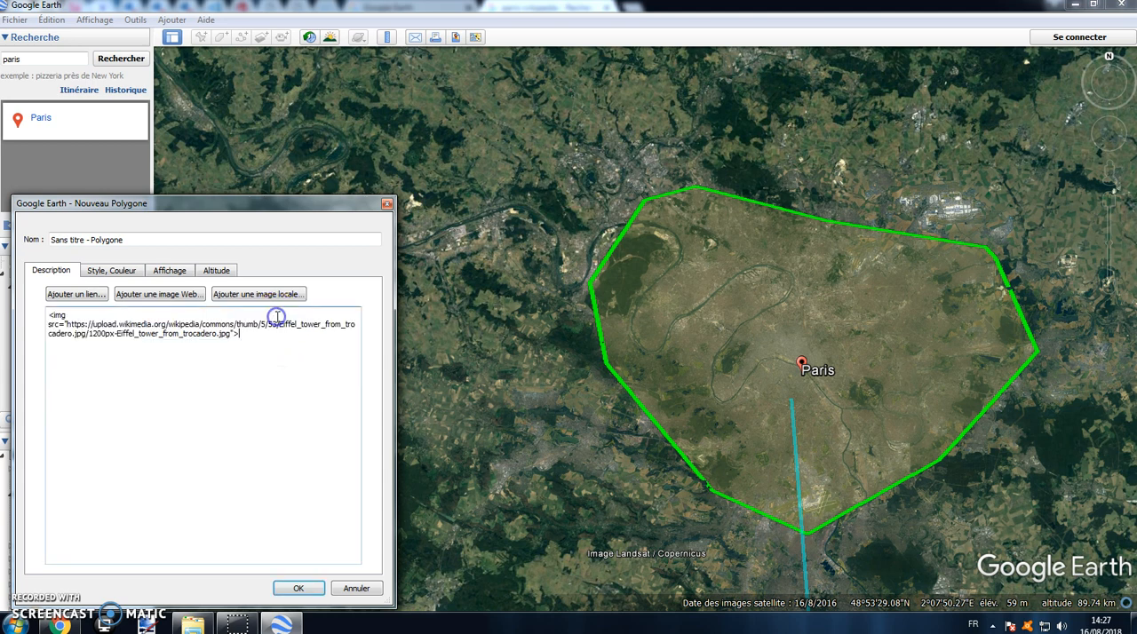
click(357, 592)
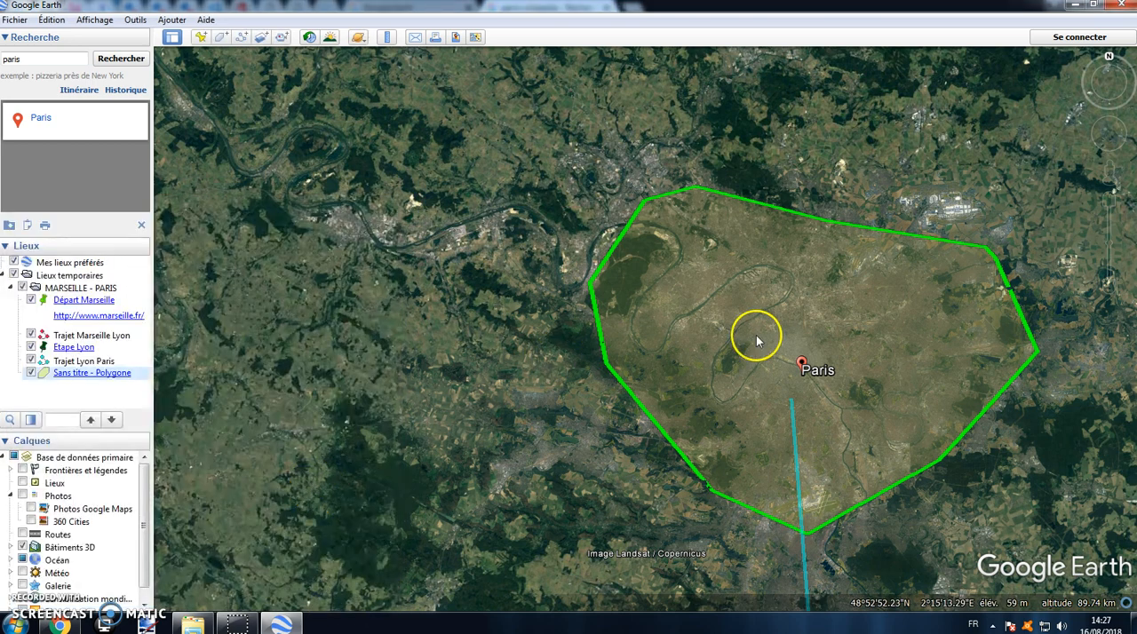
Step: View the Paris polygon's description with its Eiffel Tower photo, and close it
click(111, 373)
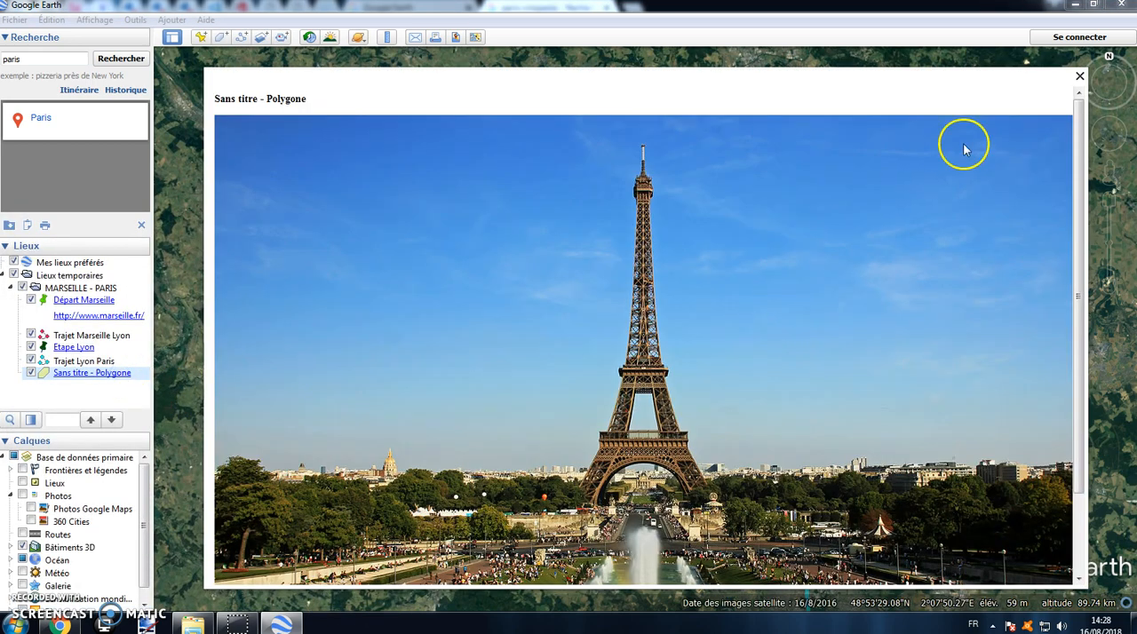
scroll(716, 358, up, 2)
click(1078, 78)
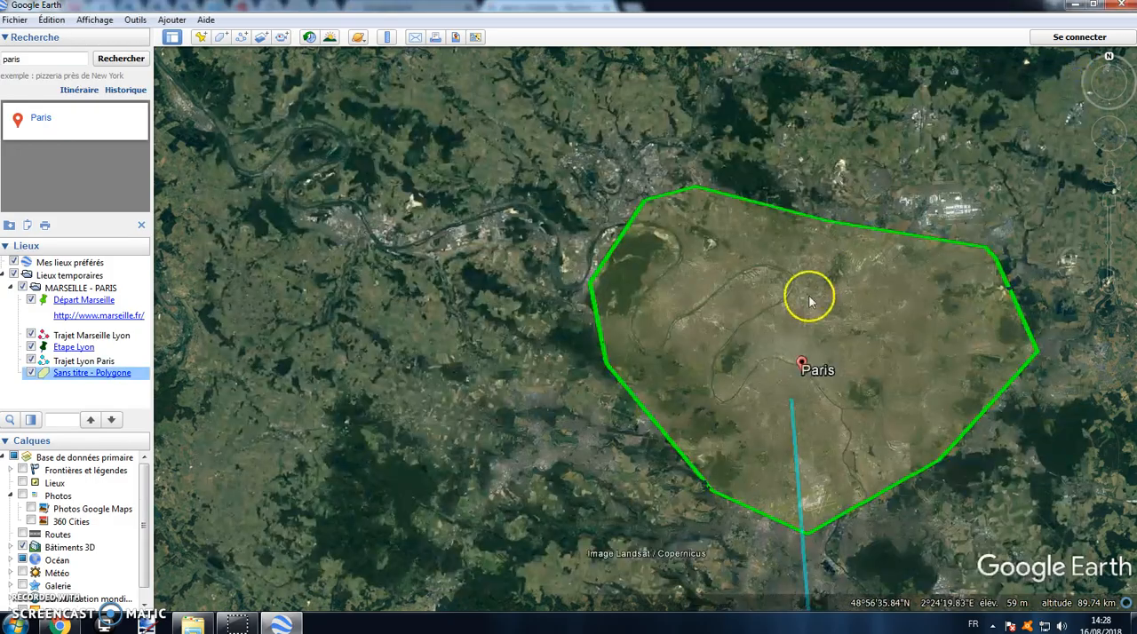
Step: Review the whole route on the map from Marseille through Lyon to the Paris polygon
scroll(808, 296, down, 5)
scroll(592, 340, down, 4)
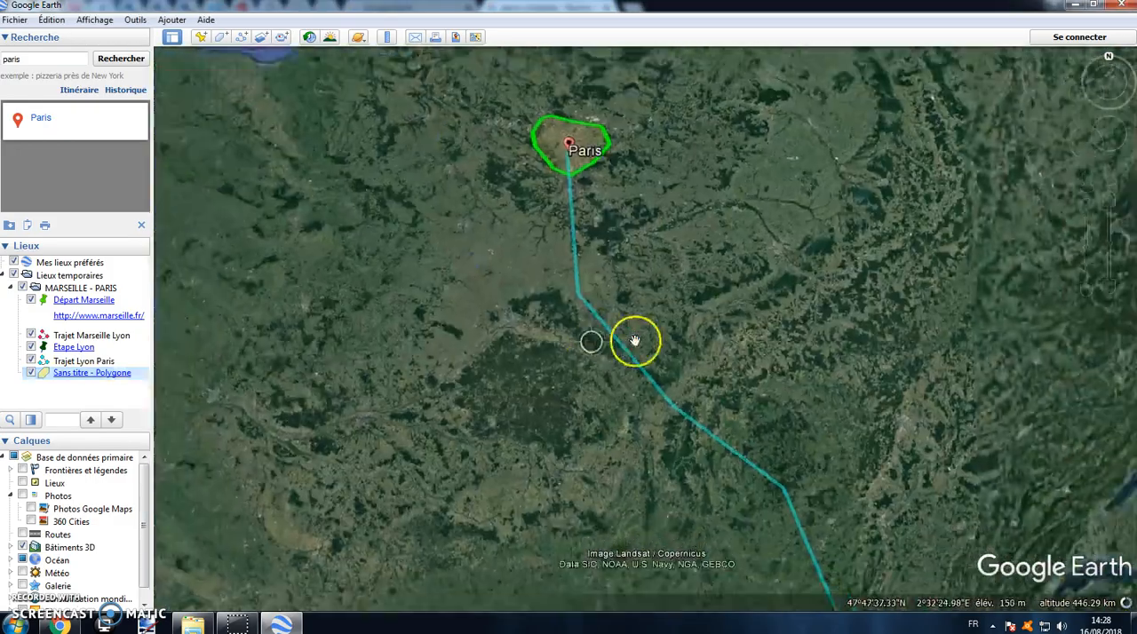
scroll(804, 424, down, 2)
drag(788, 417, 666, 303)
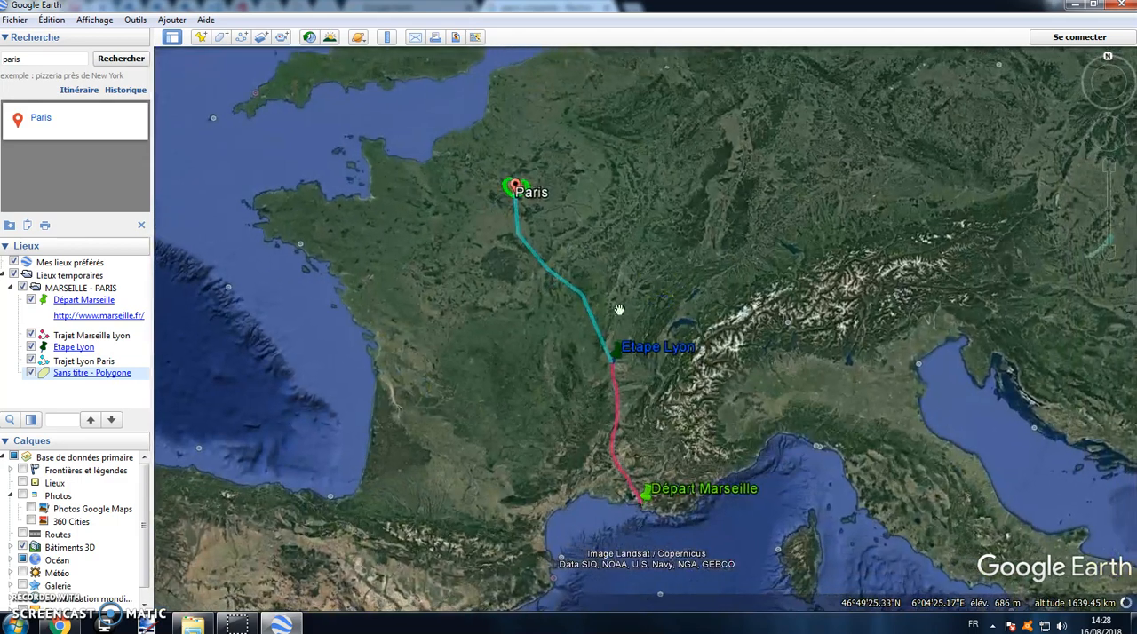
scroll(543, 260, up, 2)
scroll(673, 308, up, 3)
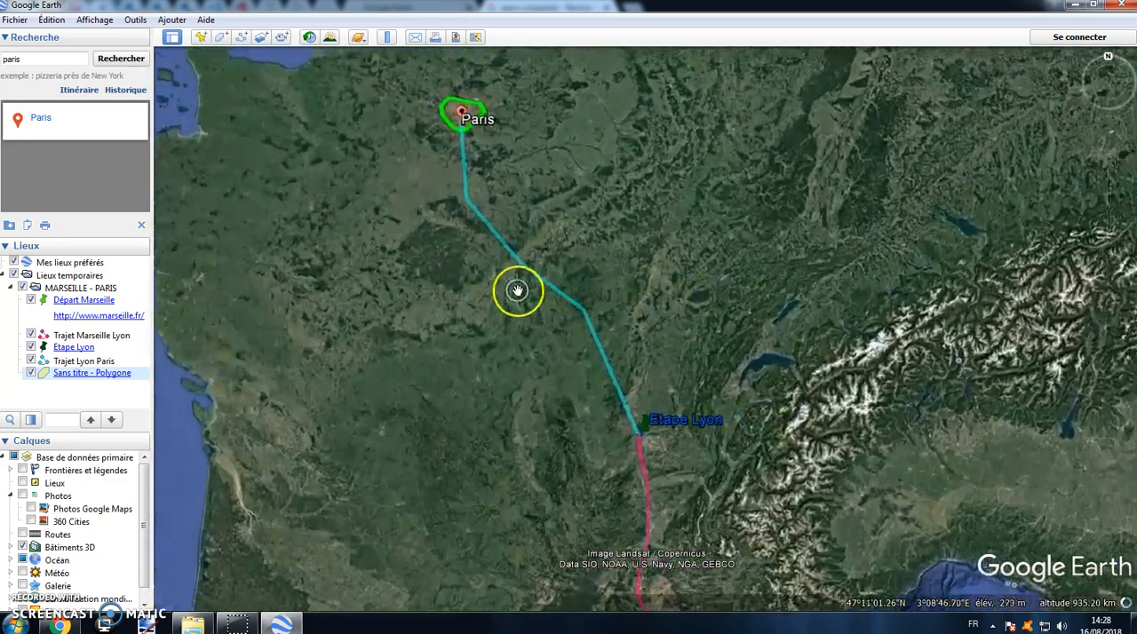
drag(574, 196, 594, 274)
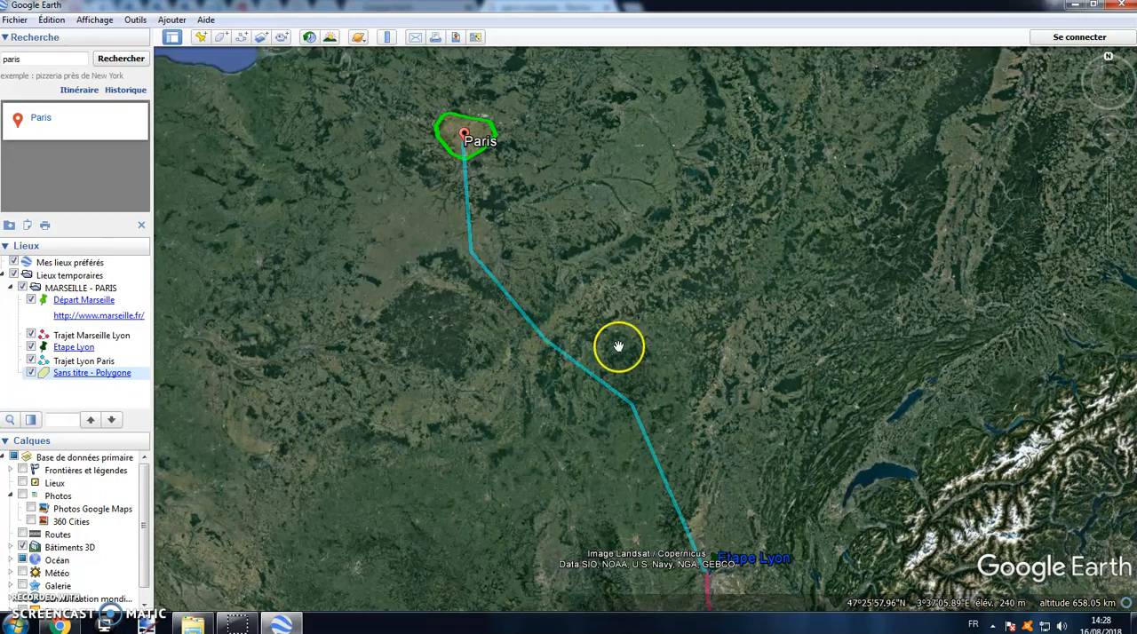
drag(622, 347, 619, 236)
scroll(539, 348, down, 3)
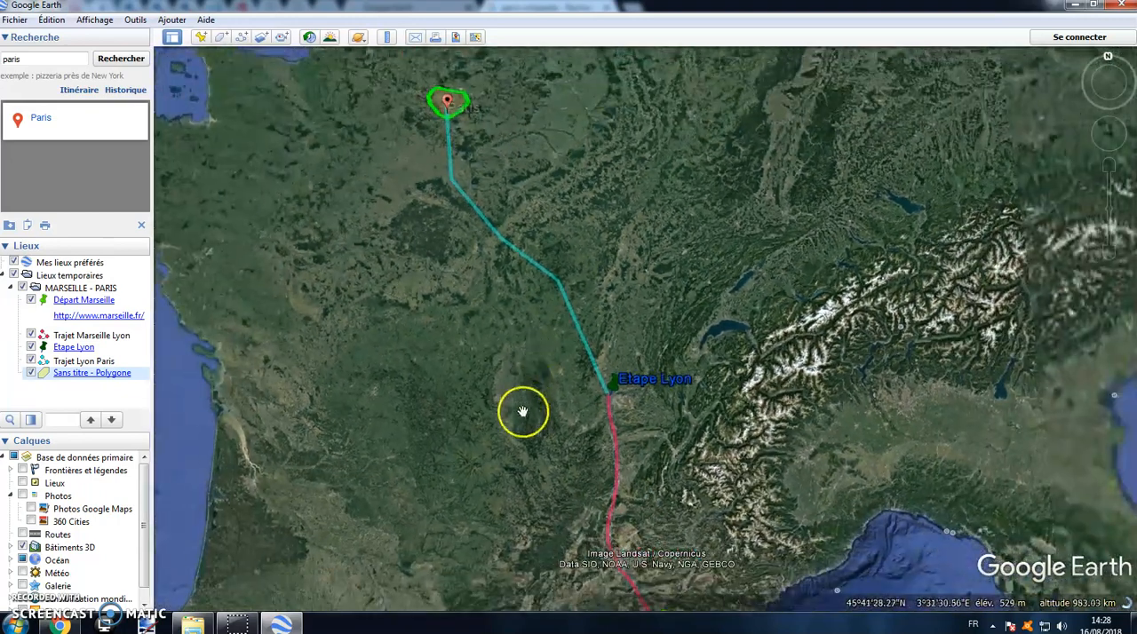
Step: Start a new image overlay (Superposition d'image) inside the MARSEILLE - PARIS folder
right_click(77, 291)
mouse_move(103, 298)
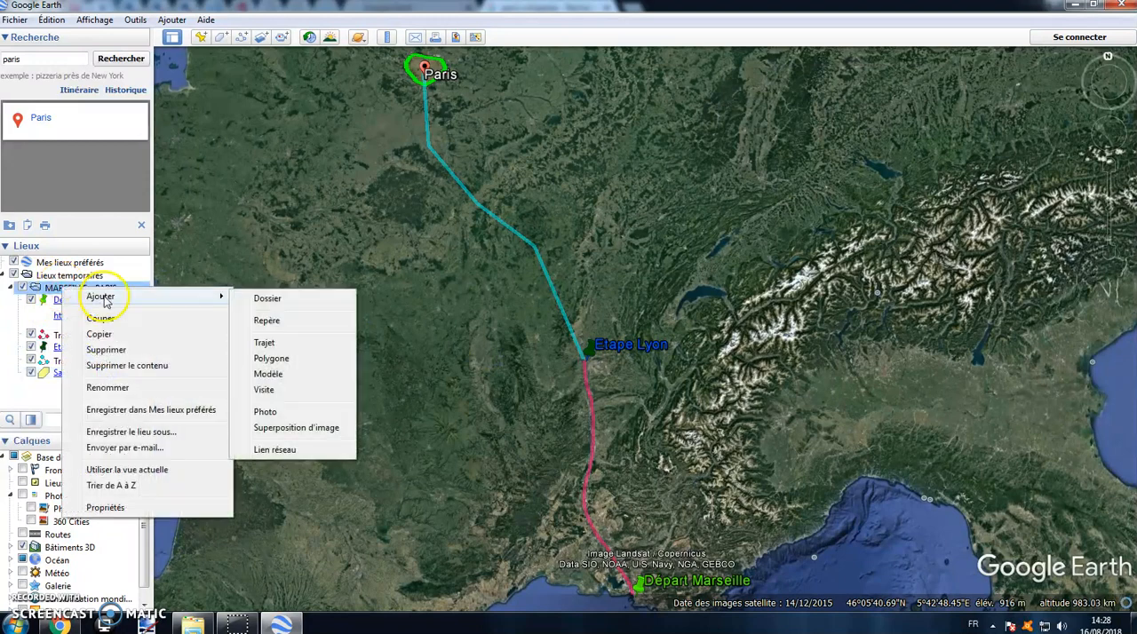
click(296, 428)
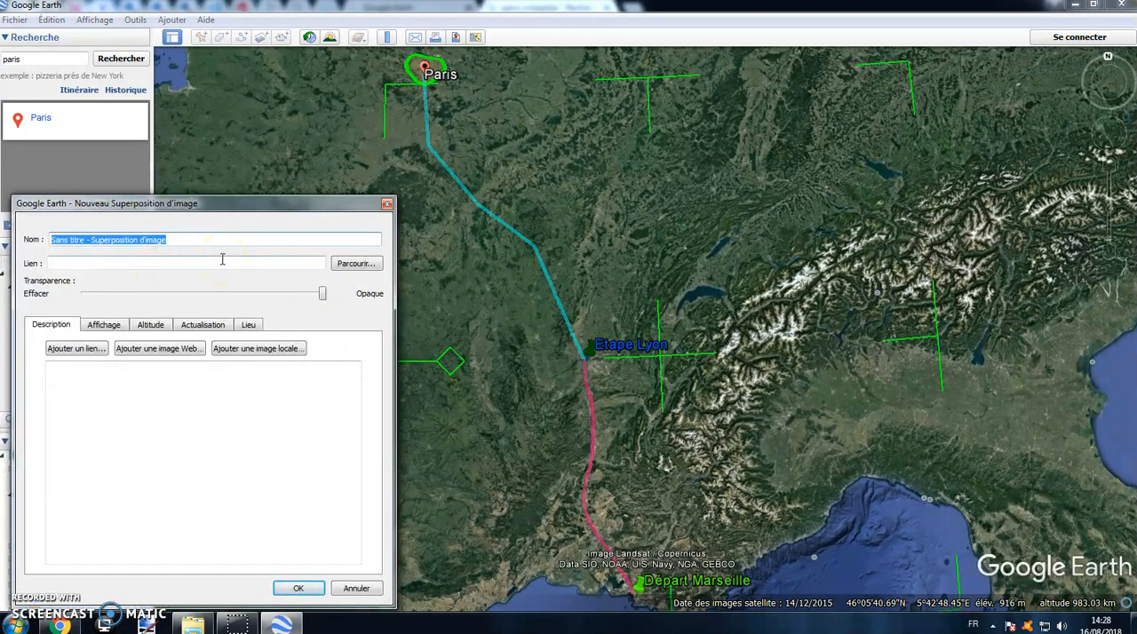
Step: In the browser, search images for "autoroute A7" and copy the image address of the France Bleu traffic photo with the Valence-Nord sign
click(58, 626)
scroll(302, 185, up, 3)
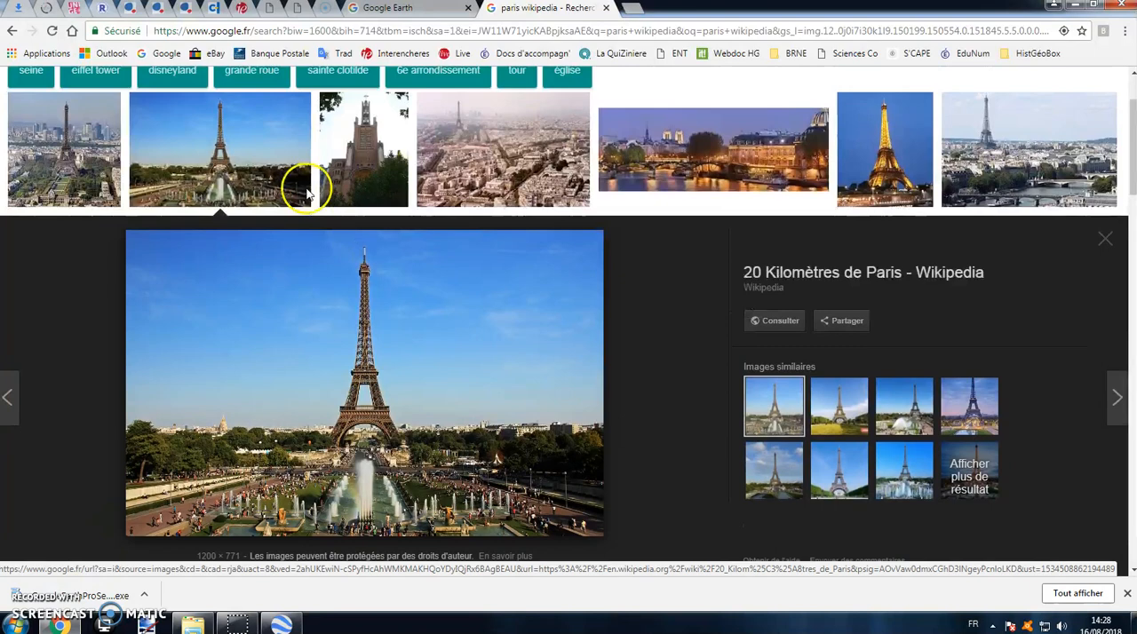
triple_click(228, 96)
text(aut)
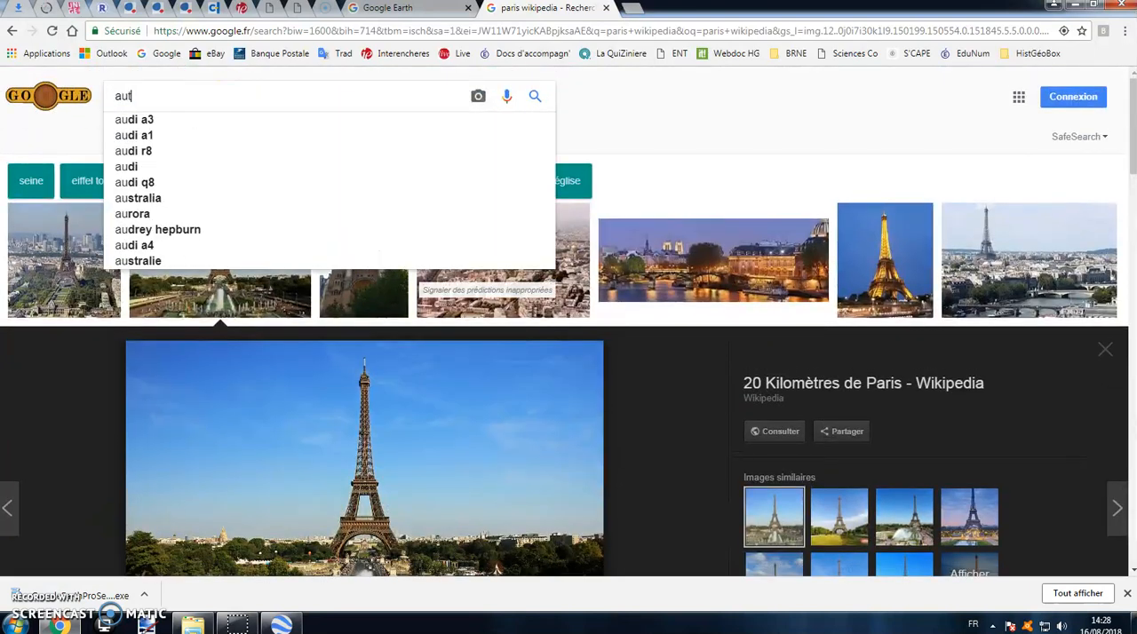
text(oroute A7)
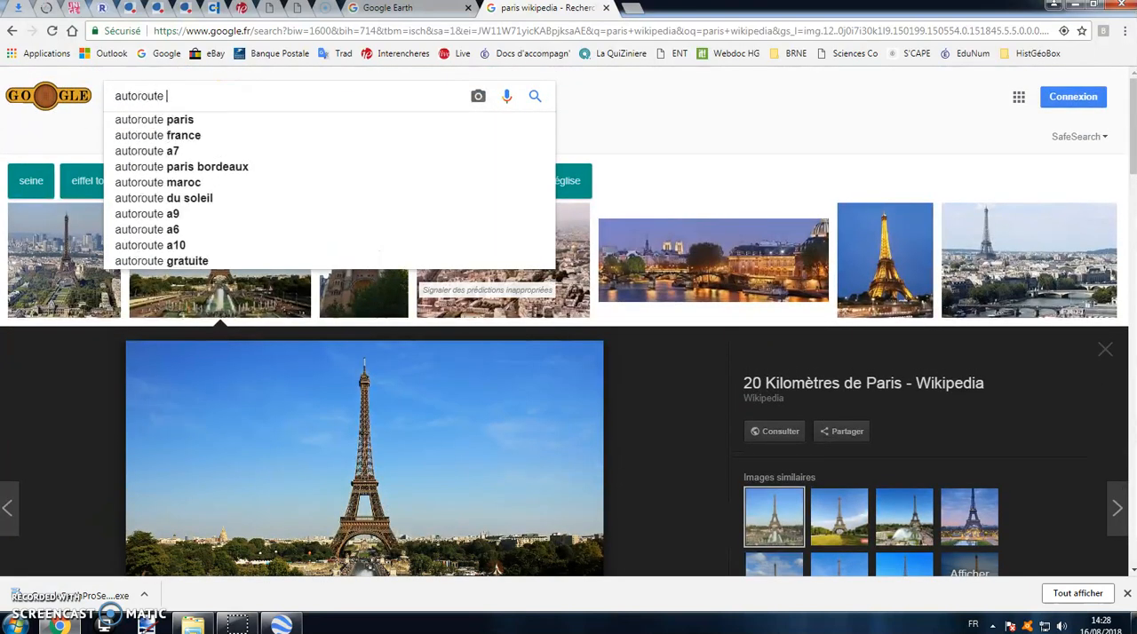
key(Return)
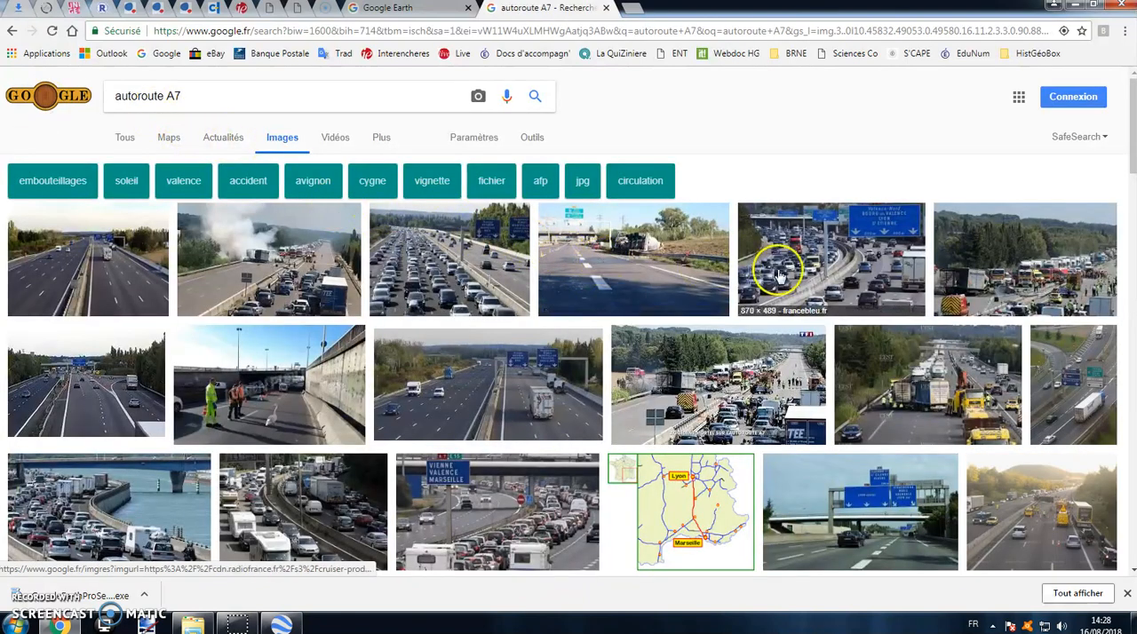
click(774, 263)
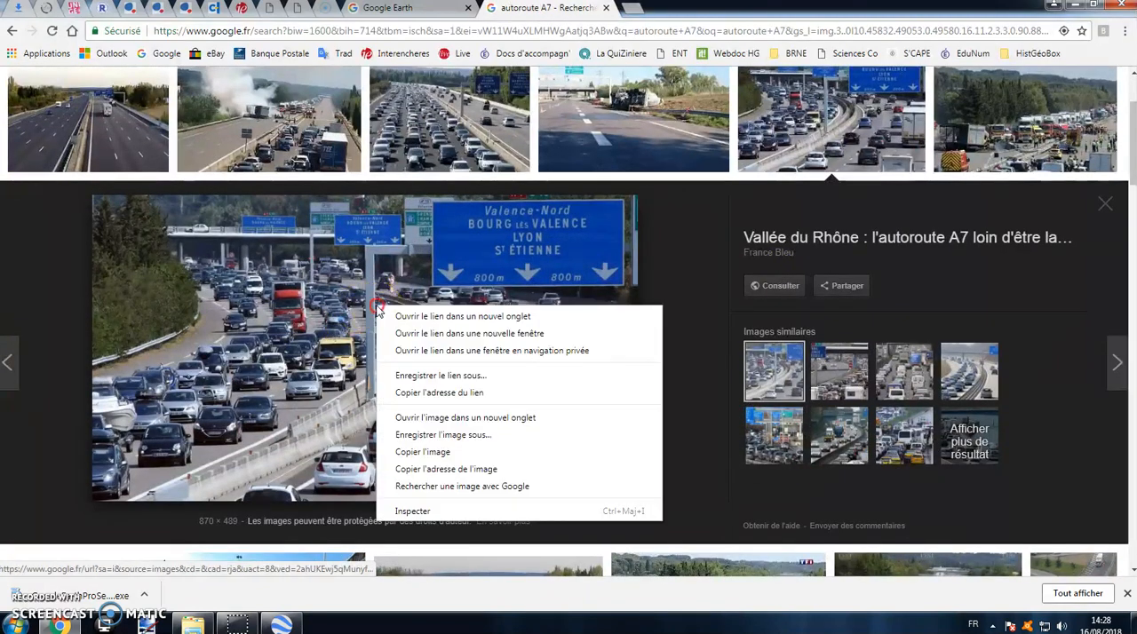
right_click(375, 307)
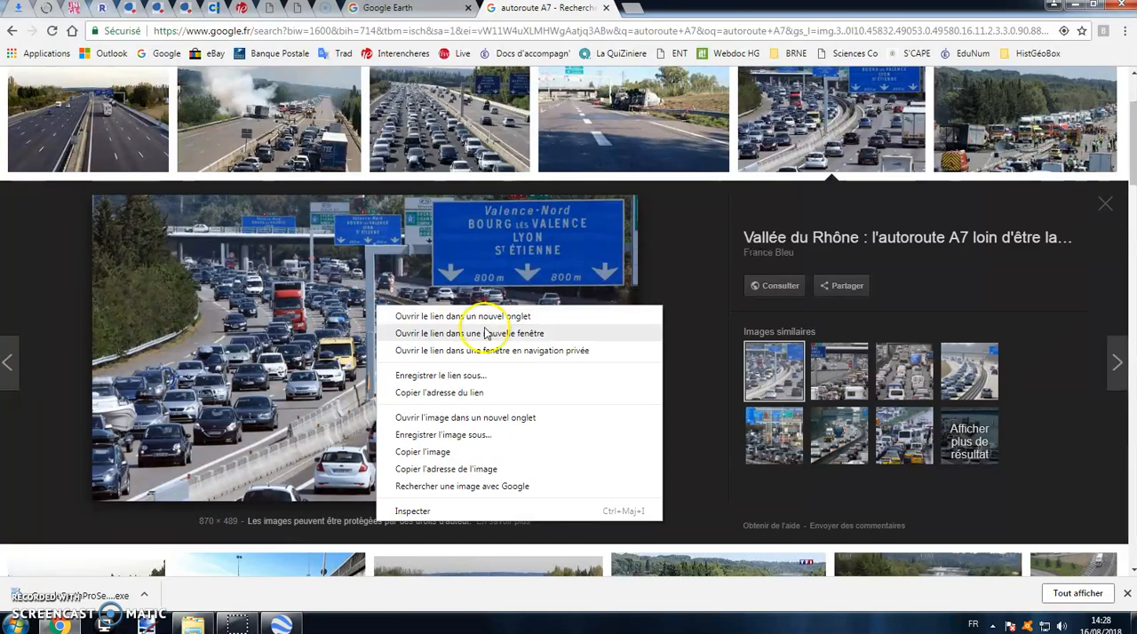
click(458, 470)
Step: Back in Google Earth, paste the motorway photo's address as the overlay's link and save the overlay
click(275, 625)
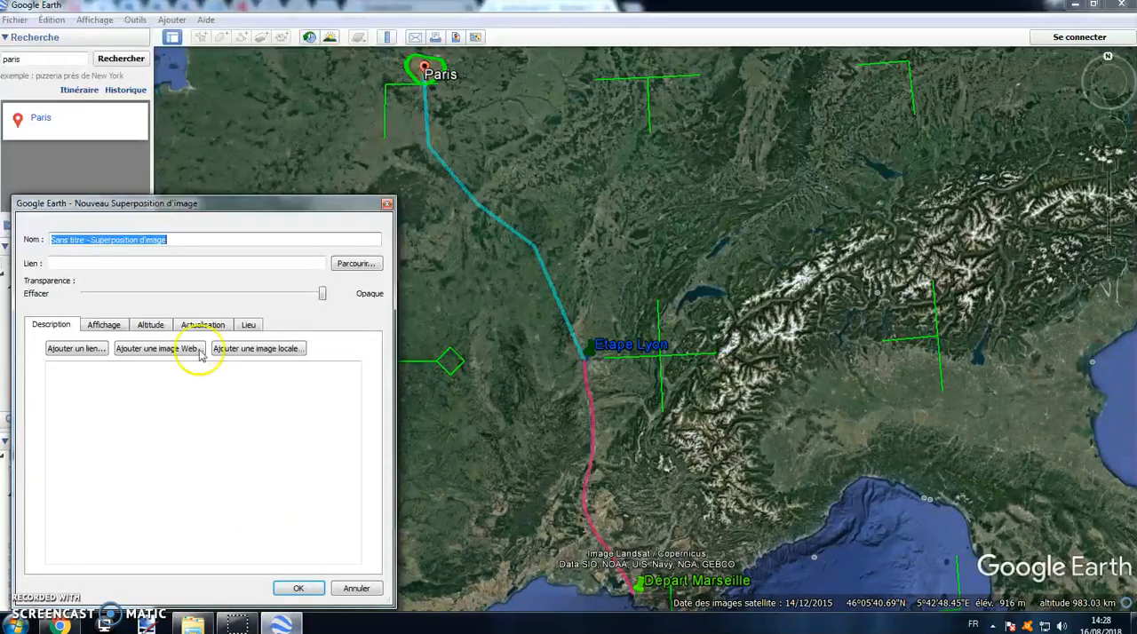
click(173, 267)
right_click(169, 263)
click(215, 320)
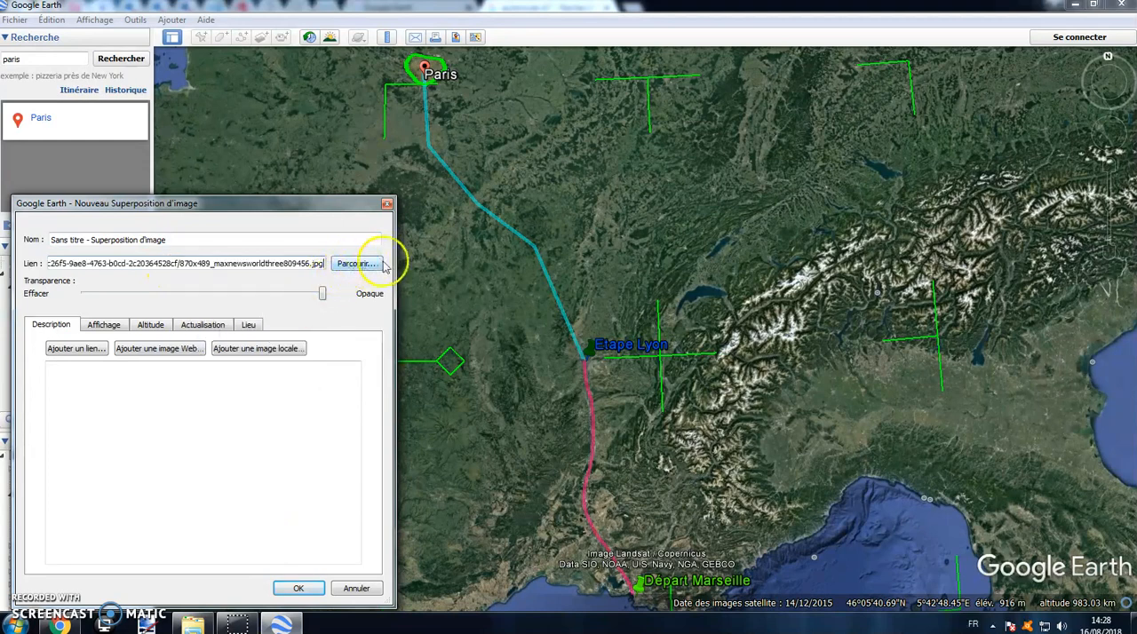
click(298, 588)
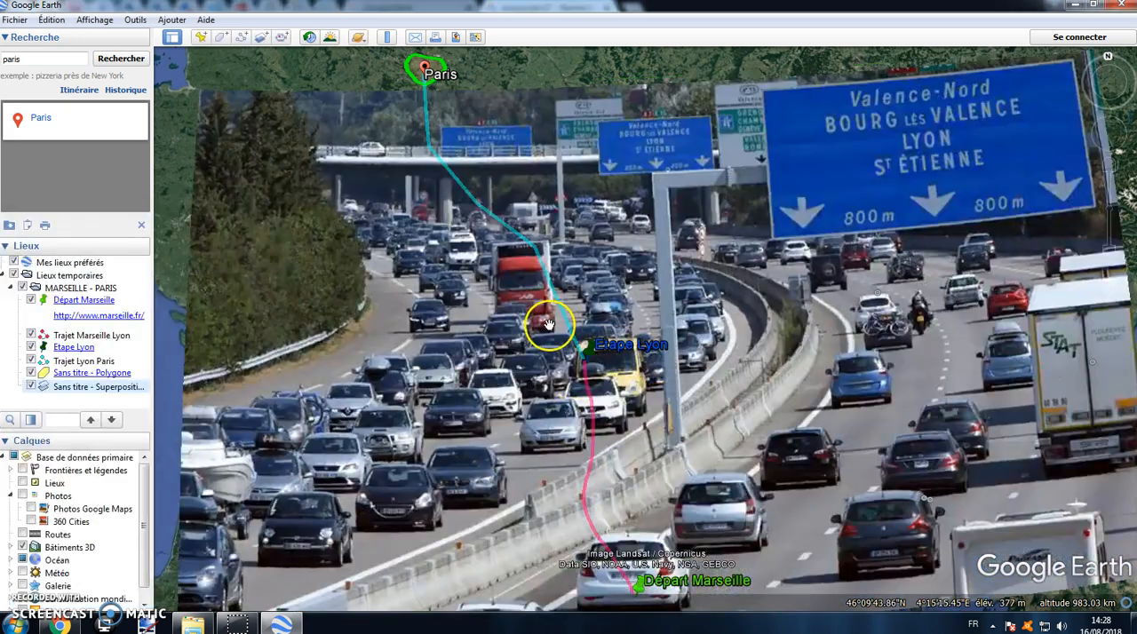
Step: Edit the image overlay's properties and shrink the motorway photo to a small frame between Lyon and Marseille
scroll(549, 325, down, 3)
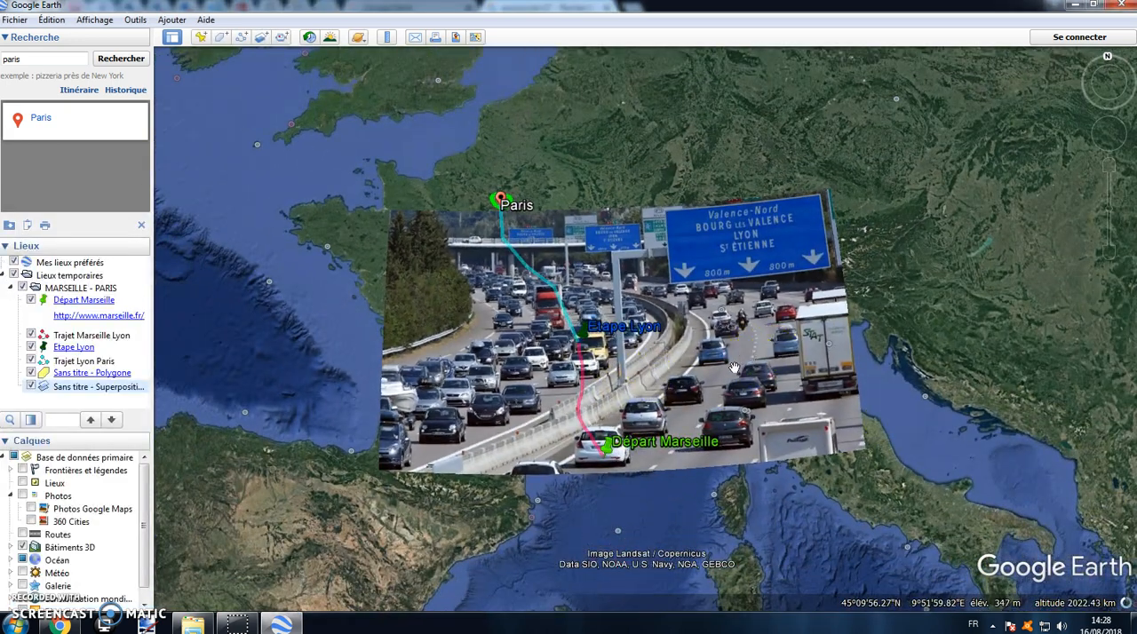
right_click(124, 386)
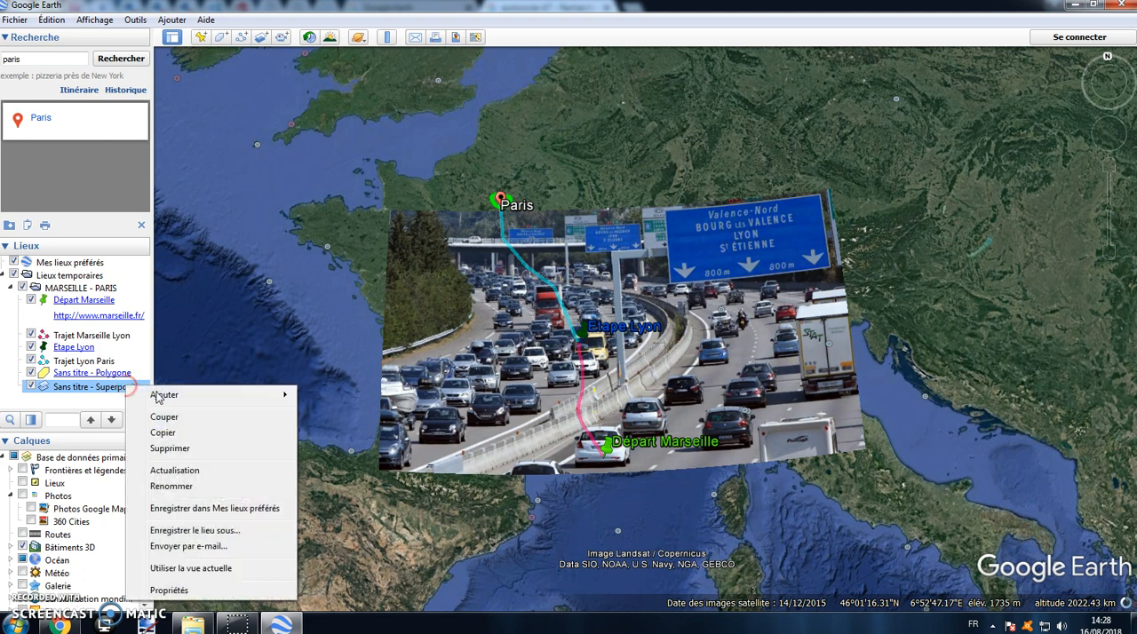
click(169, 590)
drag(863, 452, 725, 484)
scroll(755, 497, up, 2)
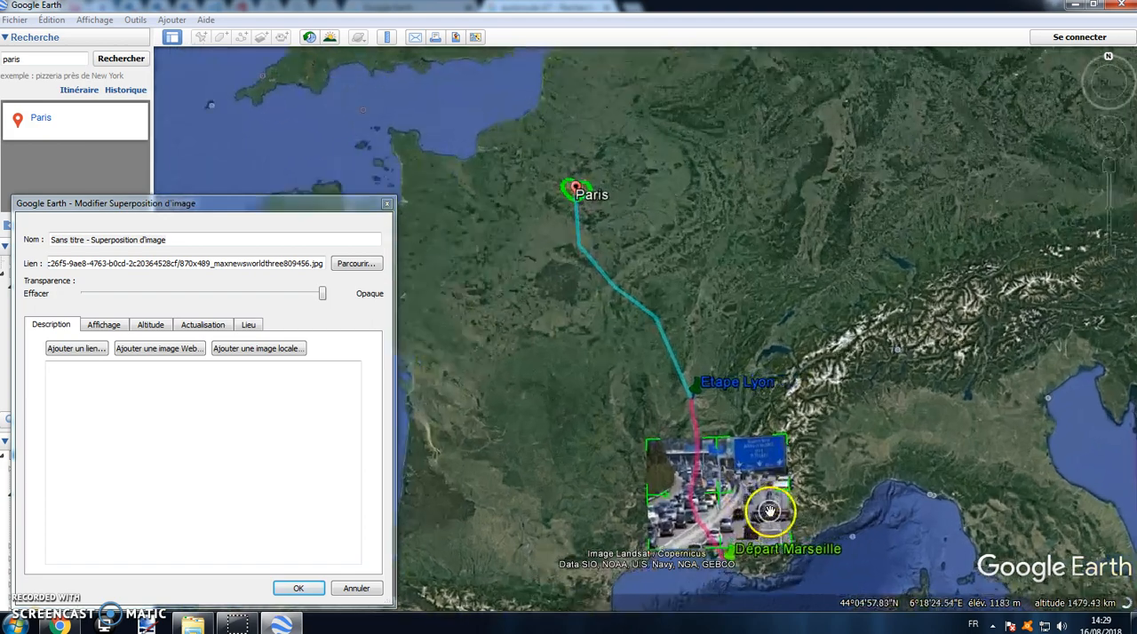
scroll(771, 512, up, 2)
drag(866, 490, 849, 435)
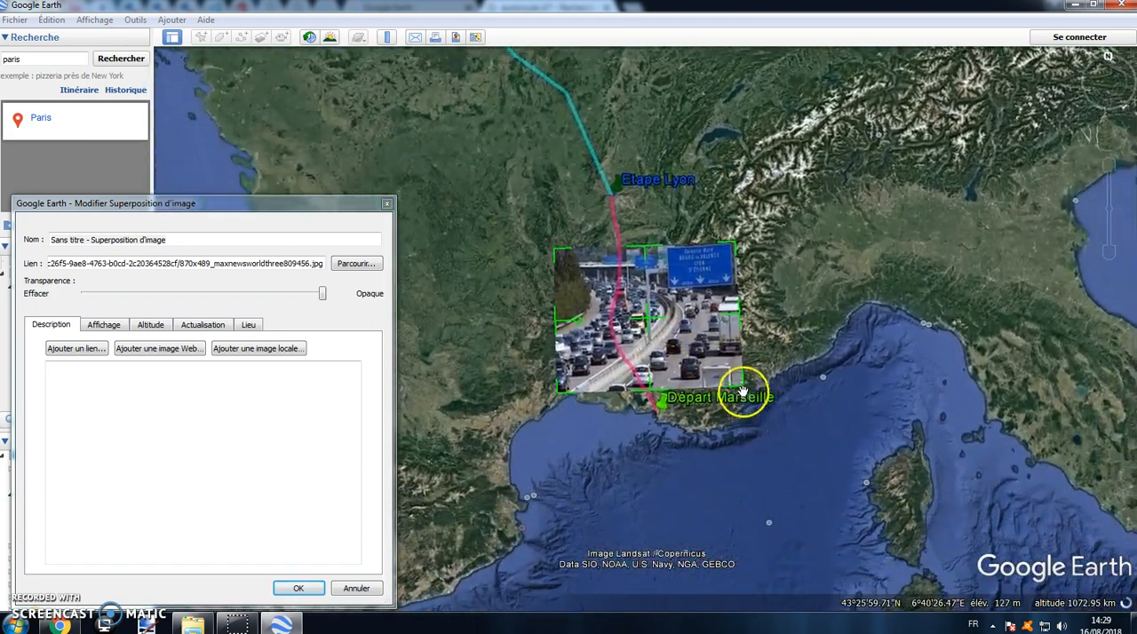
drag(743, 392, 716, 323)
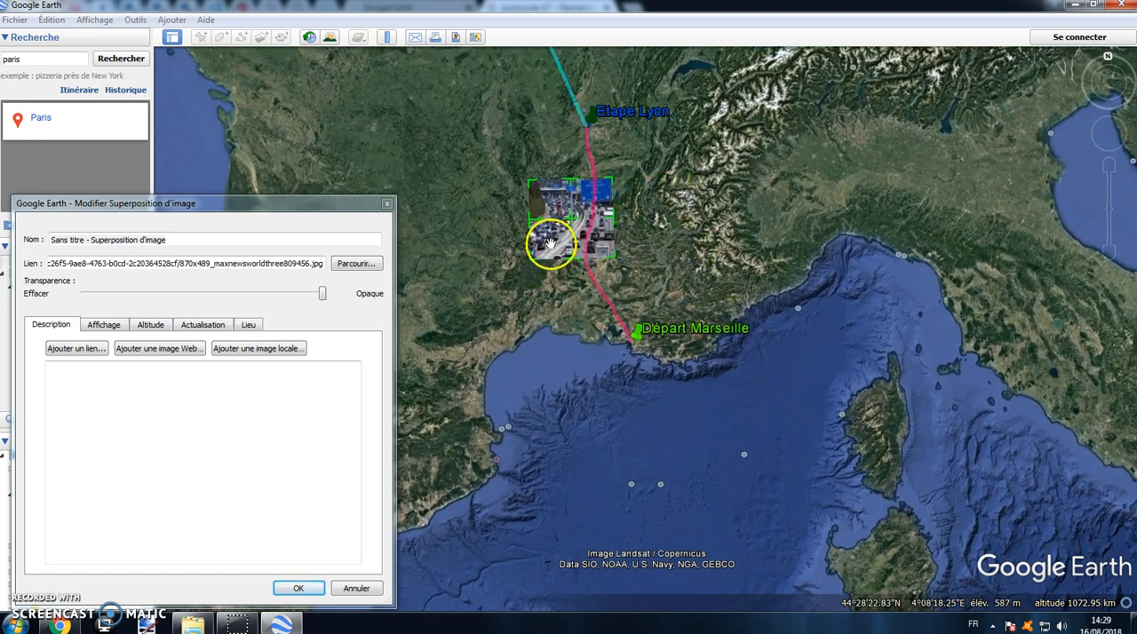
Step: Move the motorway photo just east of the Trajet Marseille Lyon path, save the overlay, and inspect it up close
drag(550, 243, 626, 247)
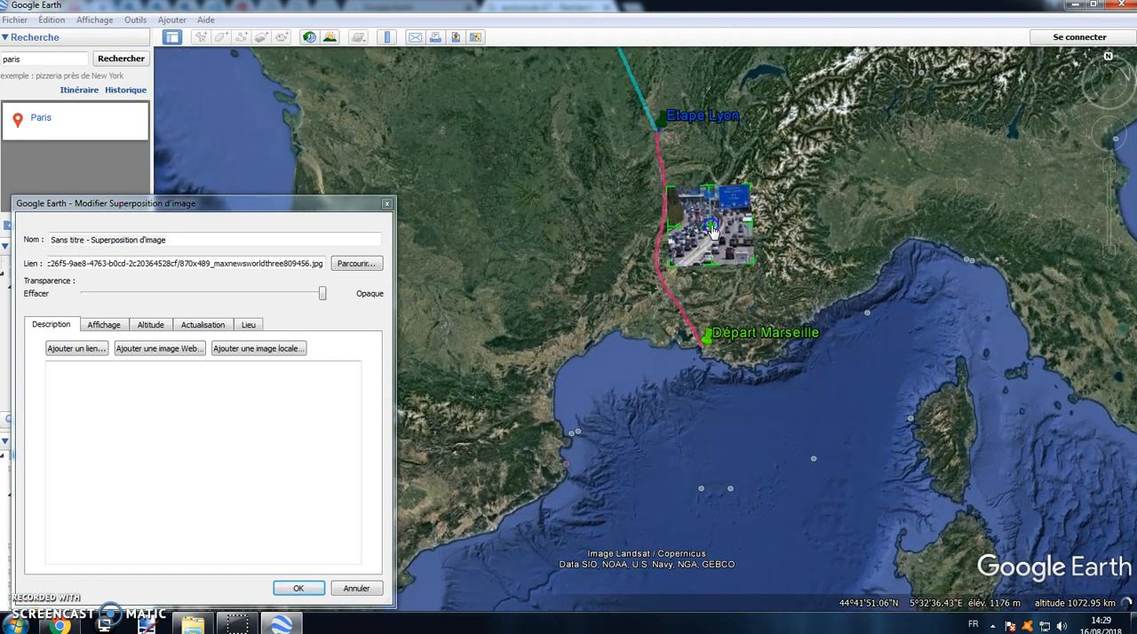
click(298, 588)
drag(680, 272, 422, 342)
scroll(462, 294, up, 5)
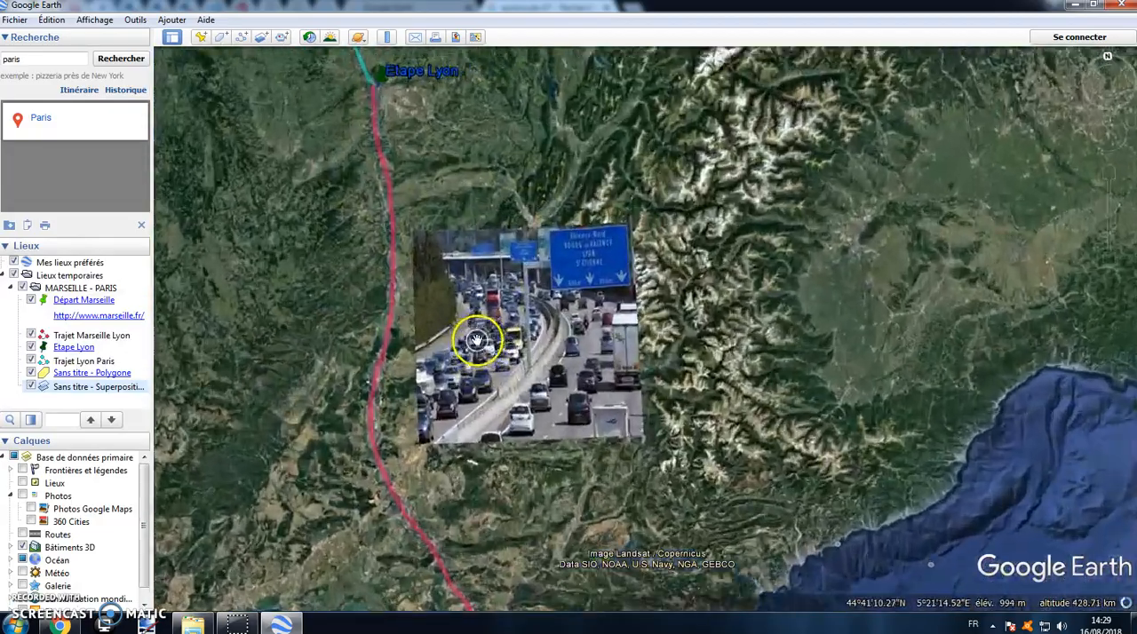
Step: Edit the Etape Lyon placemark's properties, set its label colour to bright magenta, and save the placemark
mouse_move(493, 122)
mouse_down()
mouse_move(497, 200)
mouse_move(488, 108)
mouse_up()
drag(682, 556, 622, 392)
drag(246, 163, 434, 376)
scroll(343, 205, down, 2)
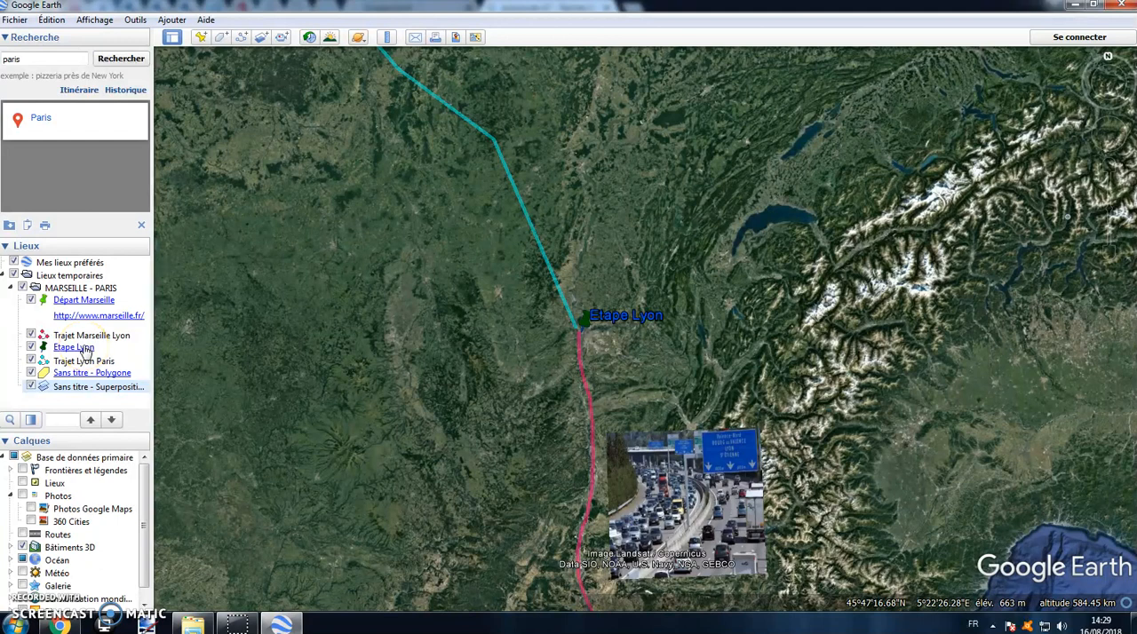
right_click(86, 348)
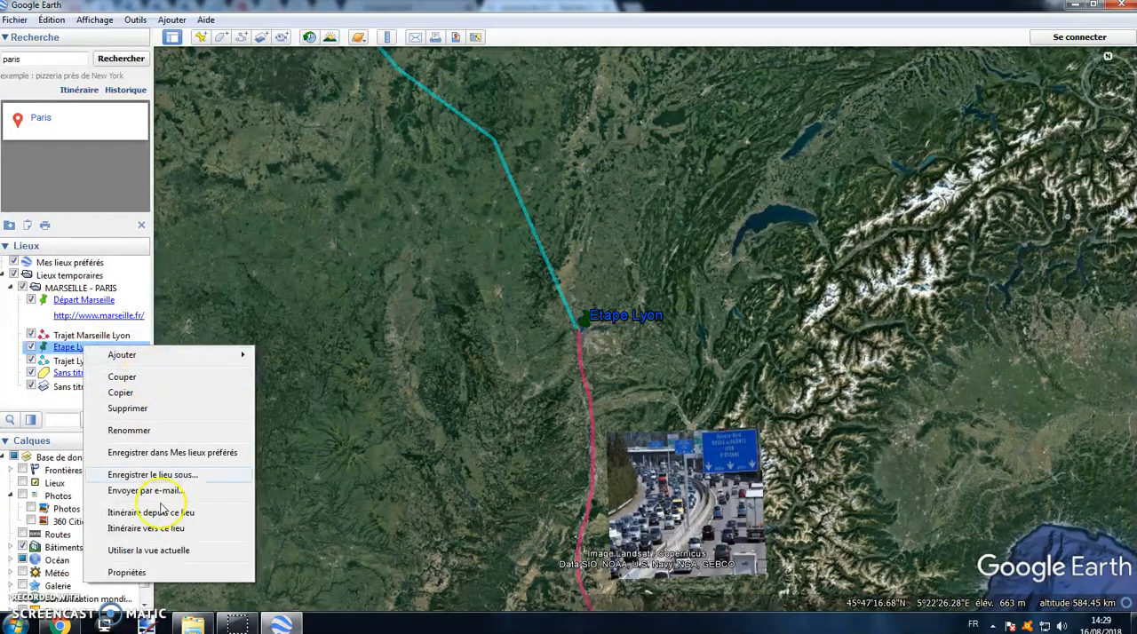
click(162, 574)
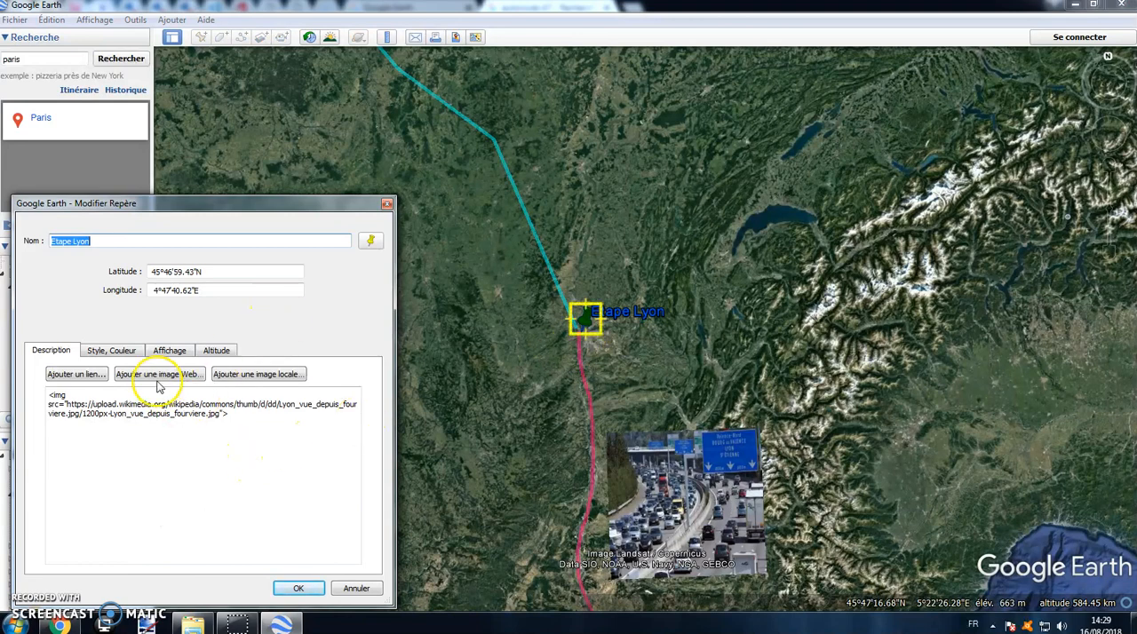
click(125, 352)
click(99, 398)
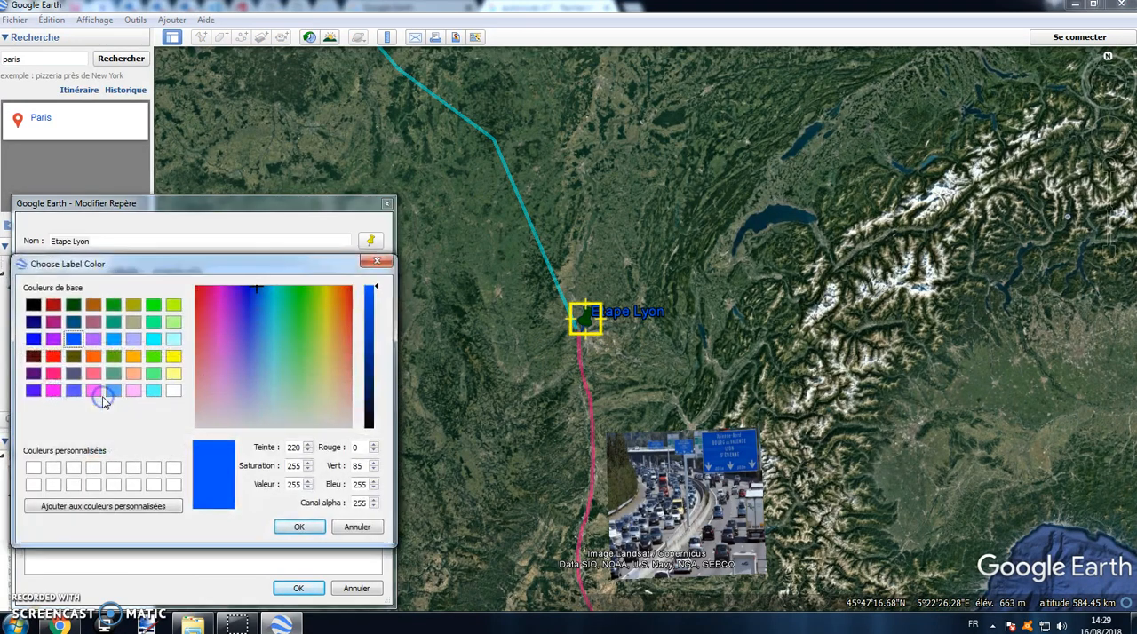
click(52, 392)
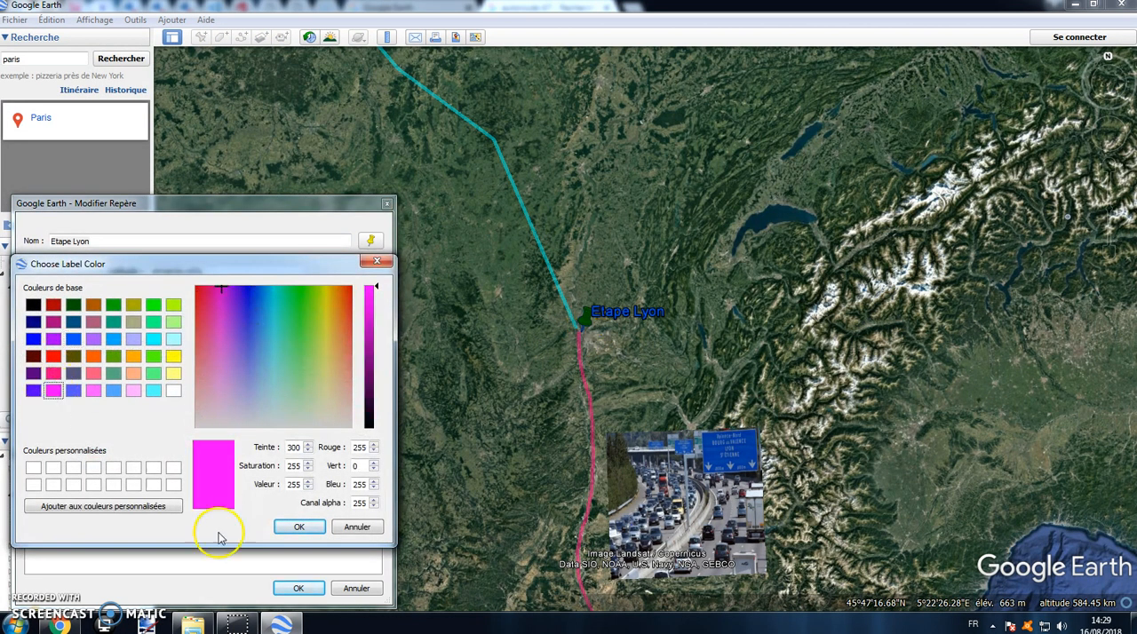
click(298, 527)
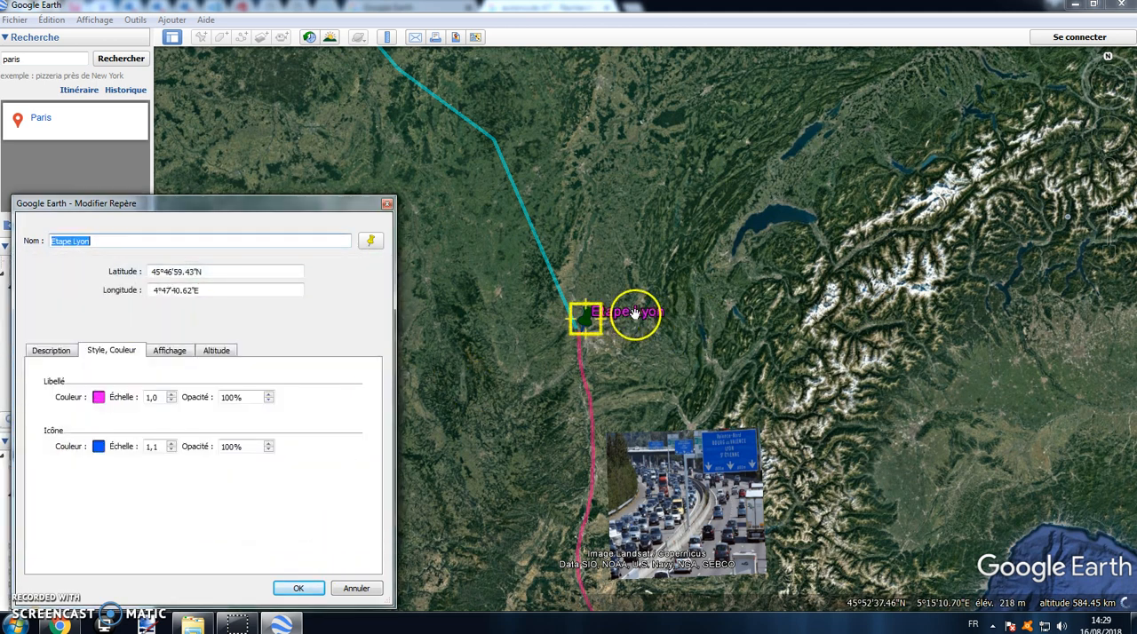
click(302, 590)
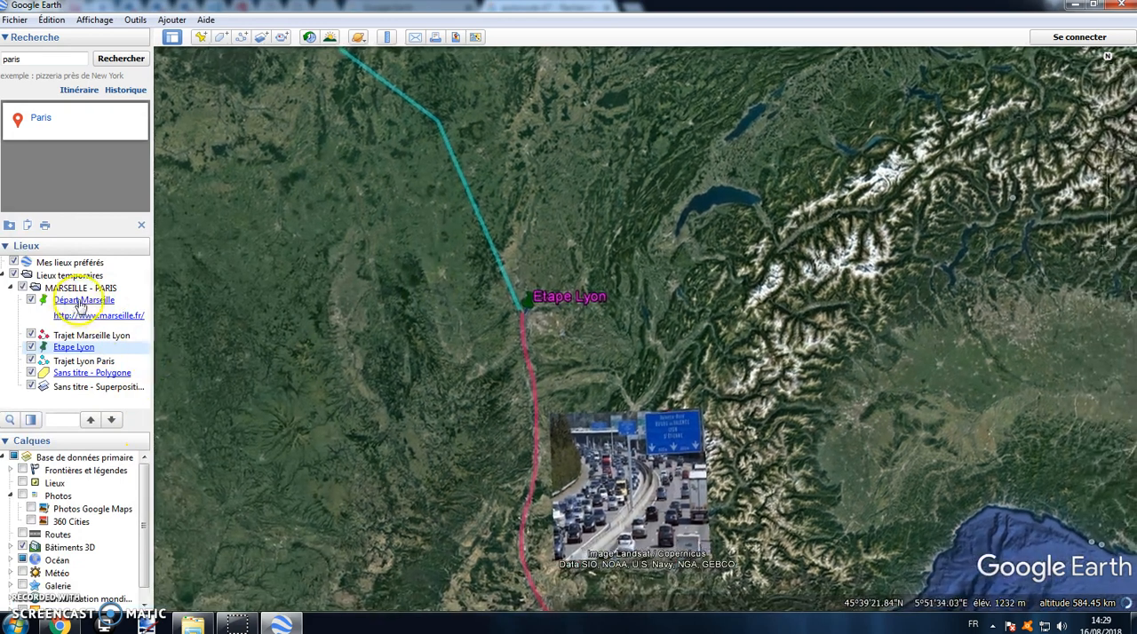
Step: Look at the Départ Marseille placemark's properties without changing them, and view the whole route from Marseille to Paris
right_click(79, 304)
click(122, 527)
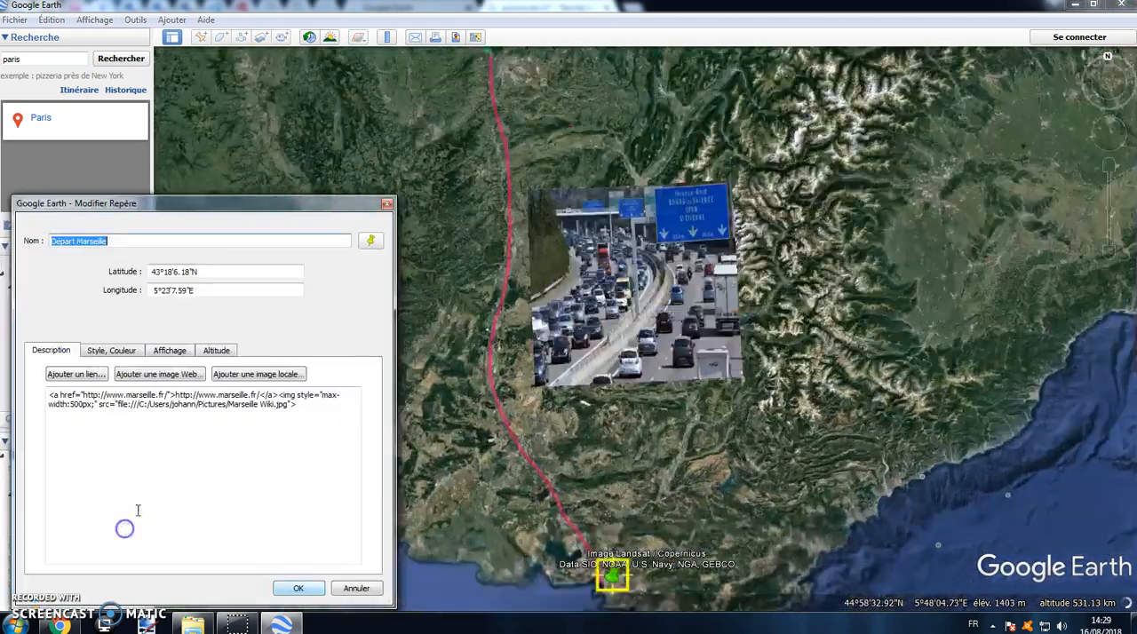
click(386, 204)
scroll(373, 236, down, 4)
drag(373, 239, 457, 457)
scroll(386, 304, down, 4)
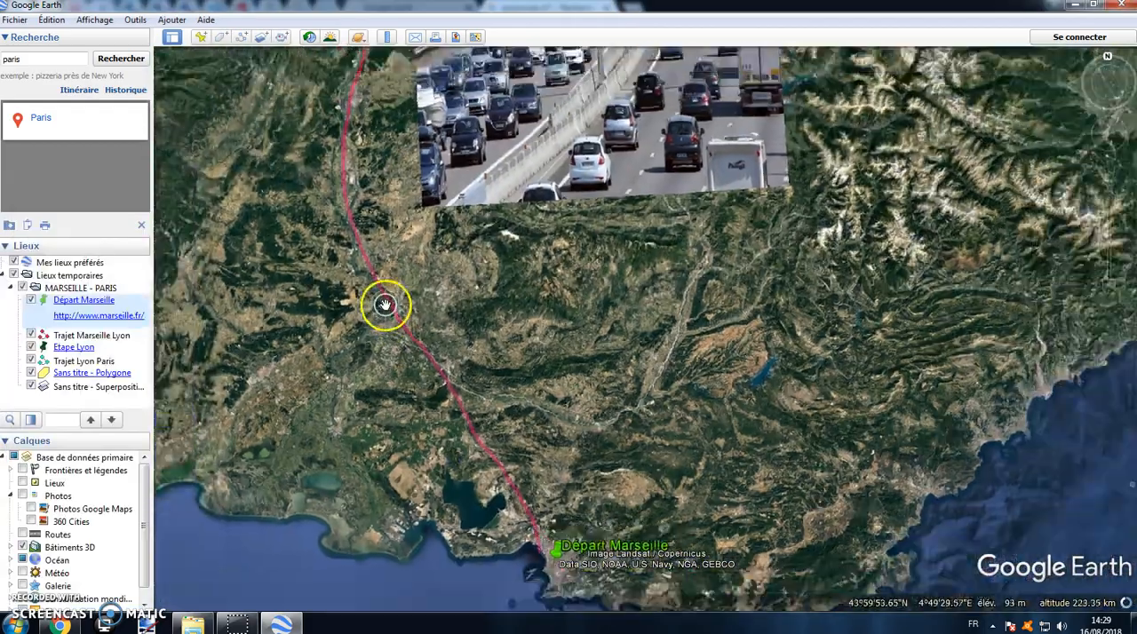
scroll(408, 264, down, 2)
scroll(315, 145, down, 5)
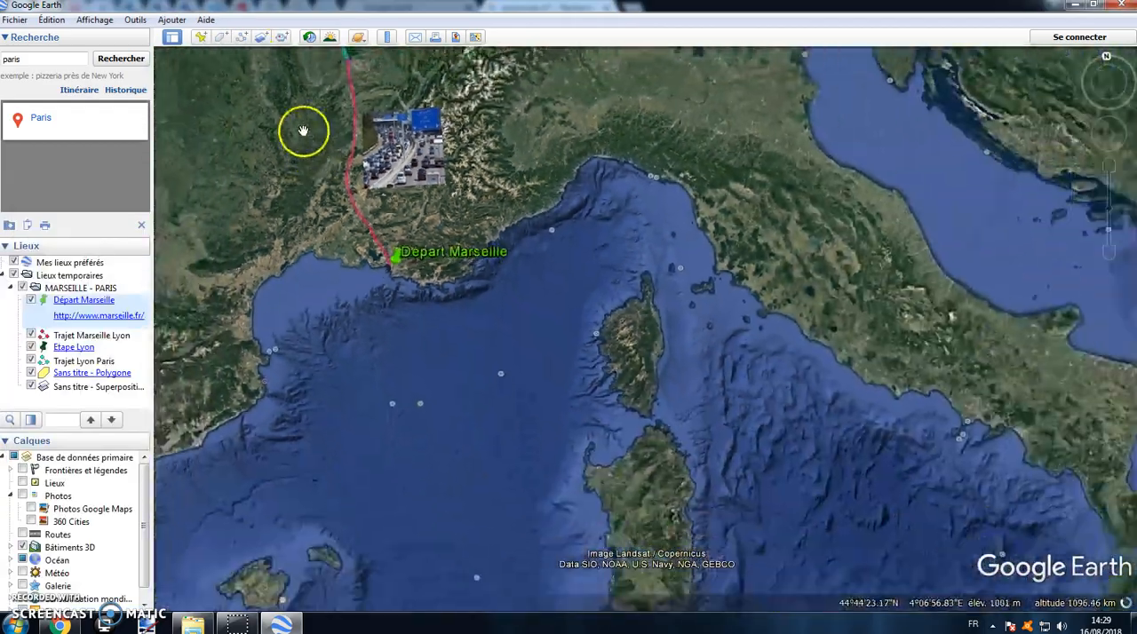
drag(304, 133, 480, 430)
drag(438, 370, 427, 355)
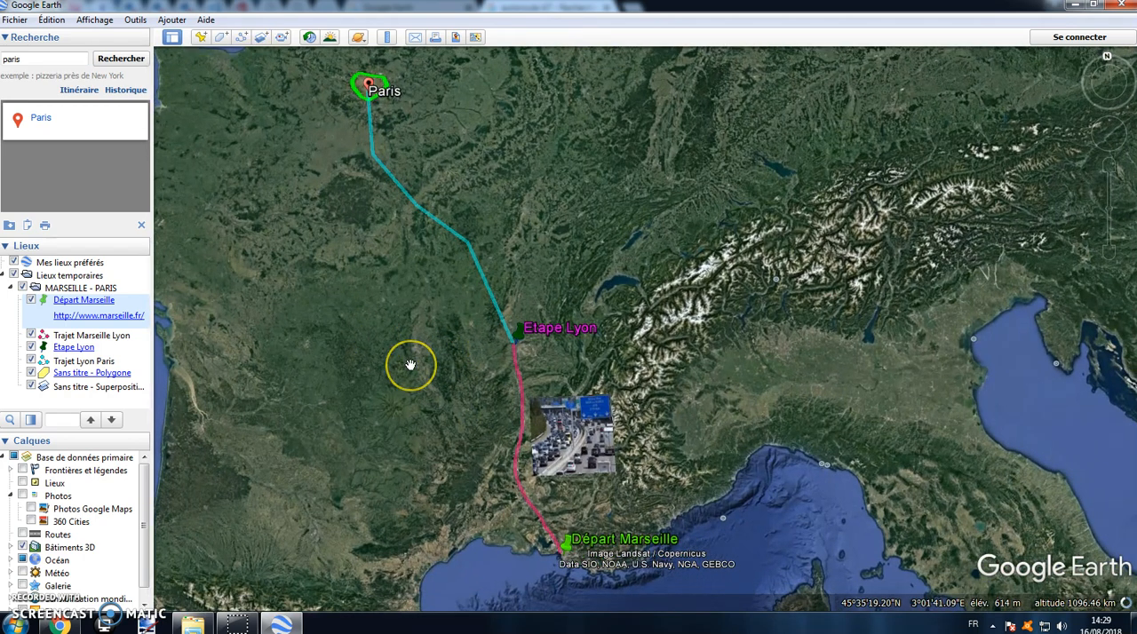
Step: Add a tour (Visite) to the MARSEILLE - PARIS folder and start recording it
right_click(110, 290)
click(148, 300)
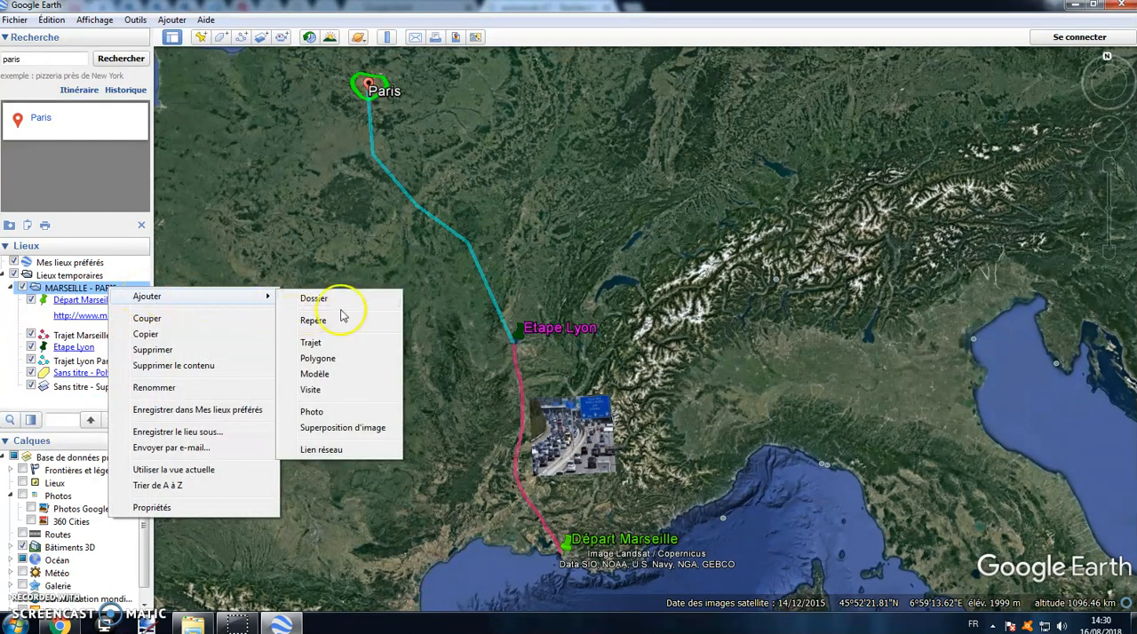
click(356, 392)
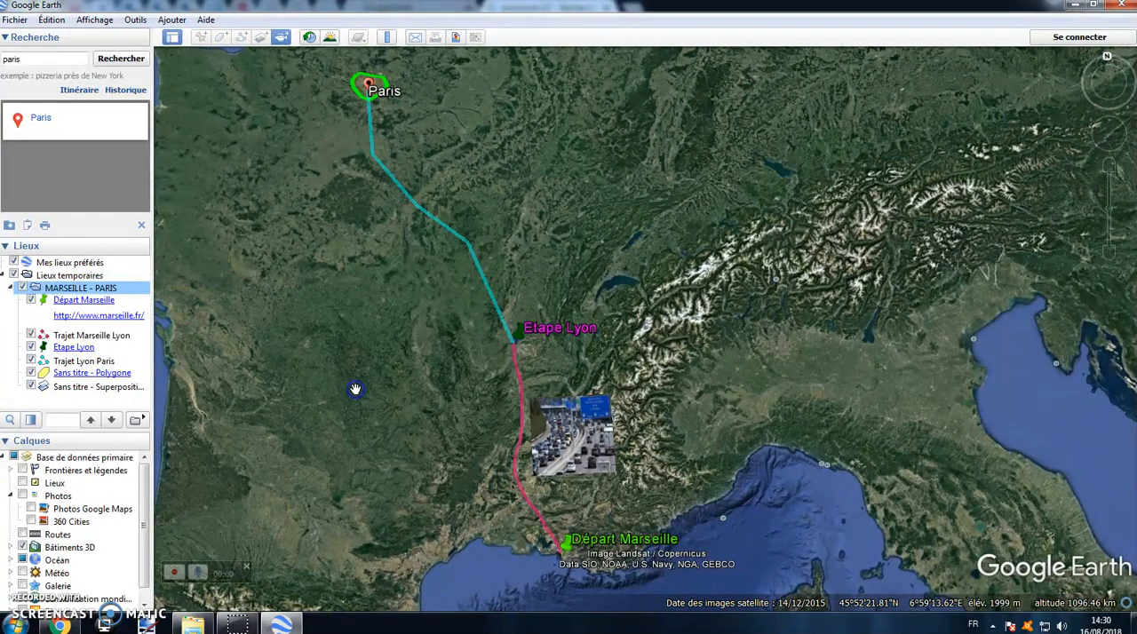
click(296, 398)
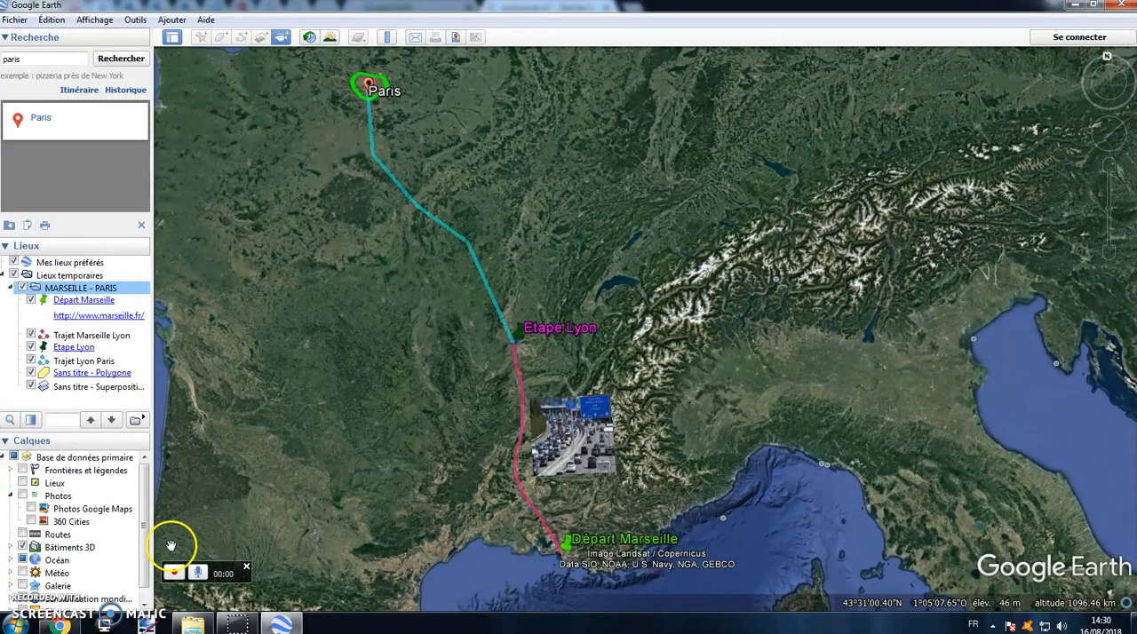
click(175, 574)
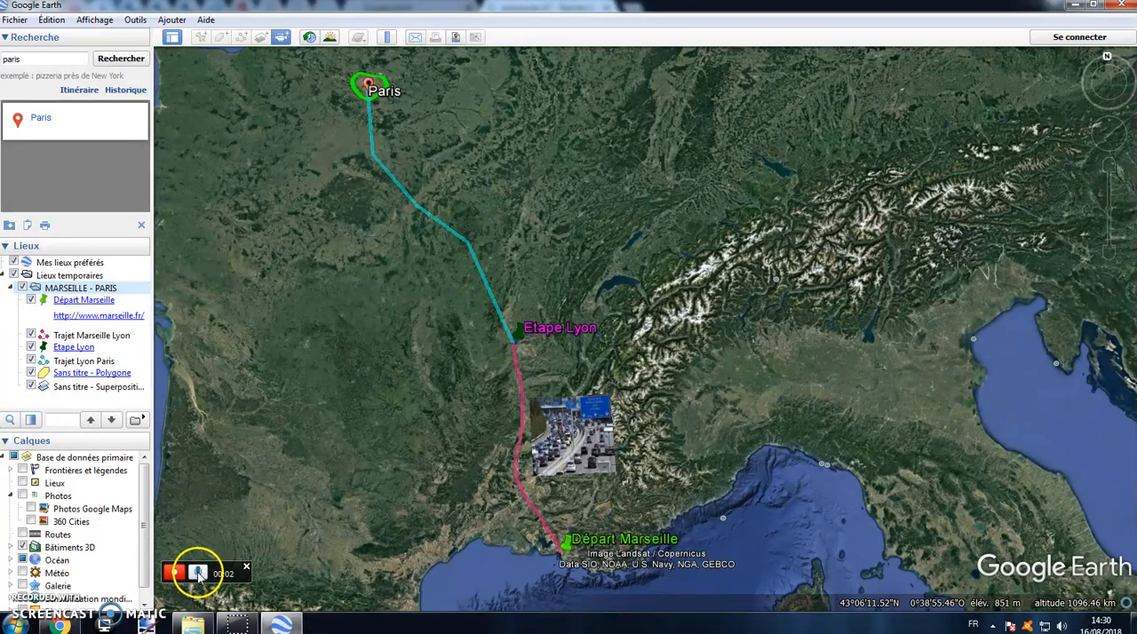
Step: Record a flight along the Paris, Lyon and Marseille route, ending close to Départ Marseille, and stop the recording
drag(416, 378, 477, 340)
scroll(553, 271, up, 3)
scroll(493, 256, up, 2)
drag(459, 139, 393, 204)
drag(627, 464, 522, 178)
drag(549, 391, 537, 123)
drag(569, 440, 567, 342)
scroll(566, 340, up, 2)
scroll(526, 348, up, 3)
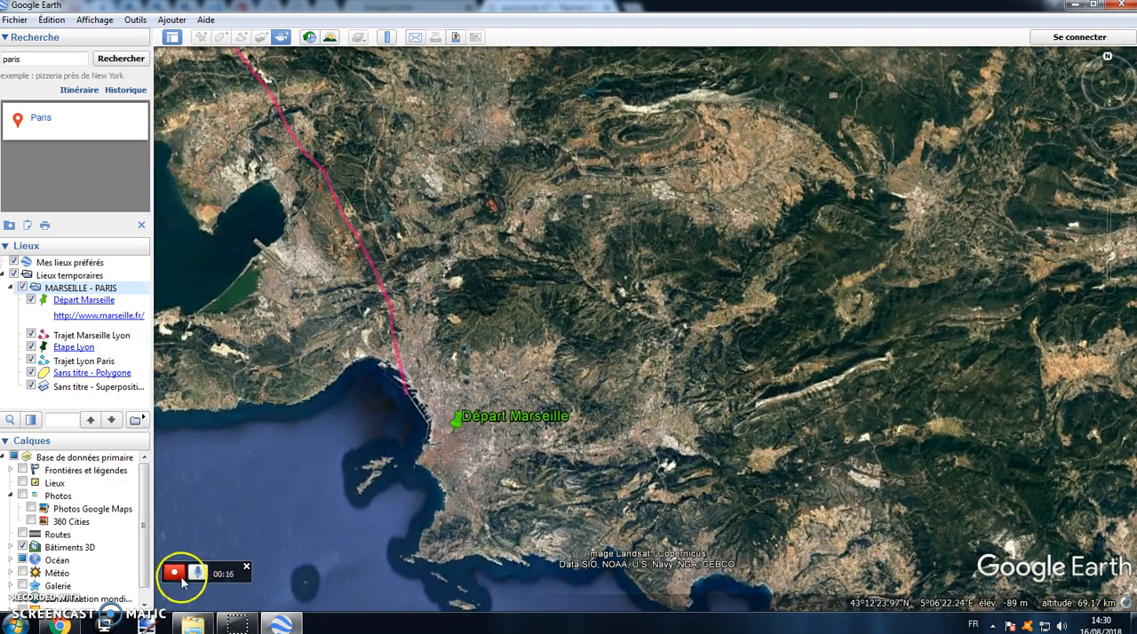
click(177, 575)
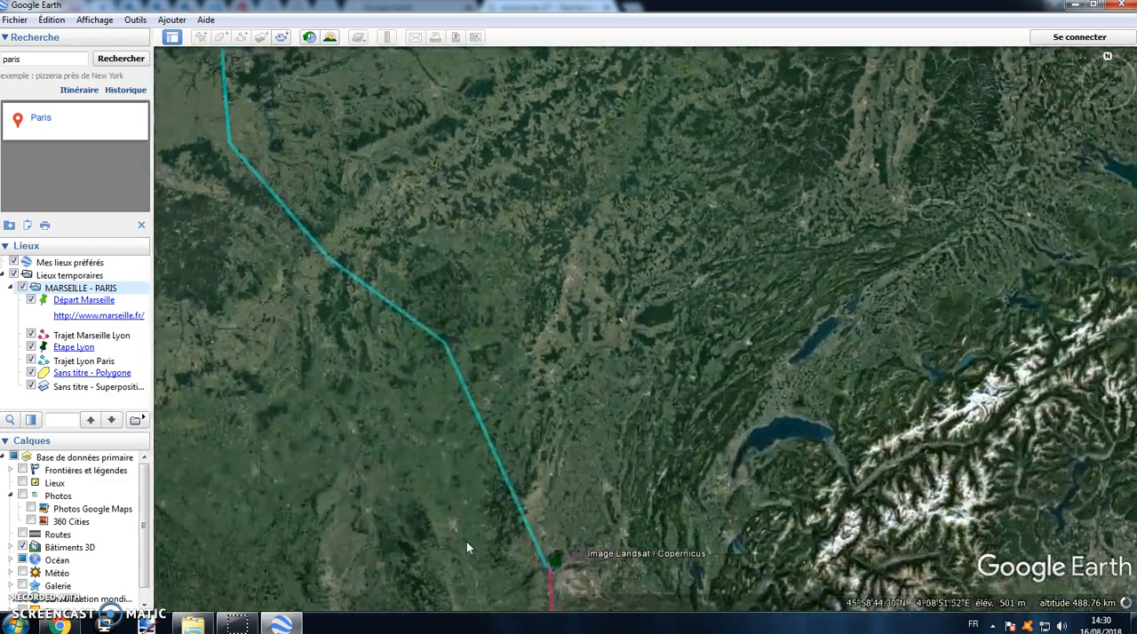
Step: Pause the playback of the recorded tour and save it under the name Description
mouse_move(294, 561)
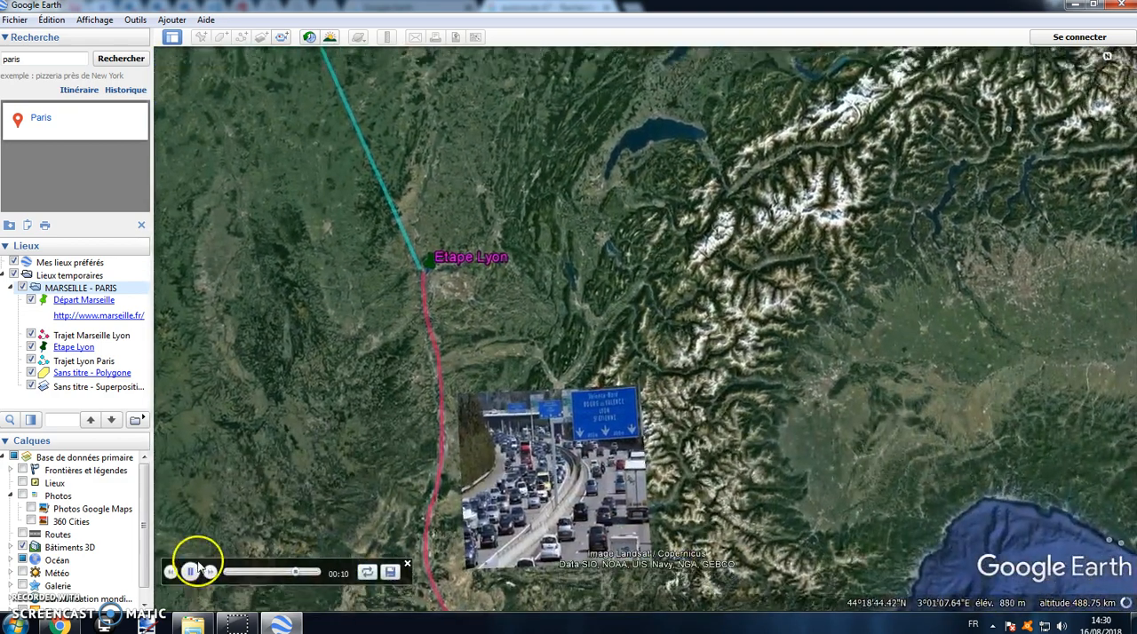
click(194, 570)
click(391, 573)
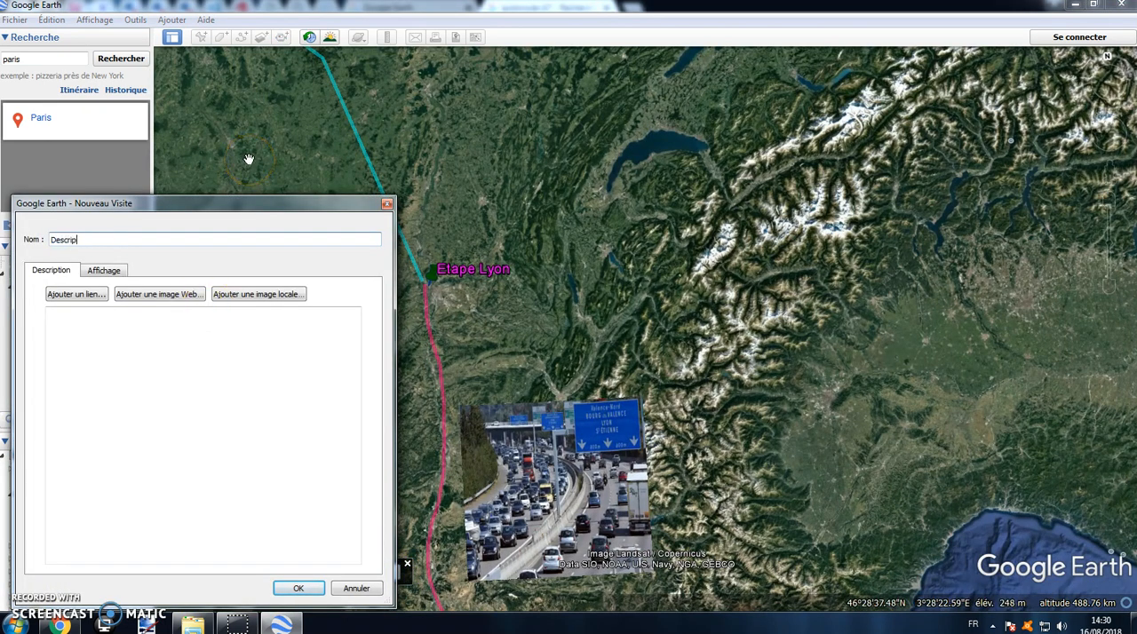
click(300, 588)
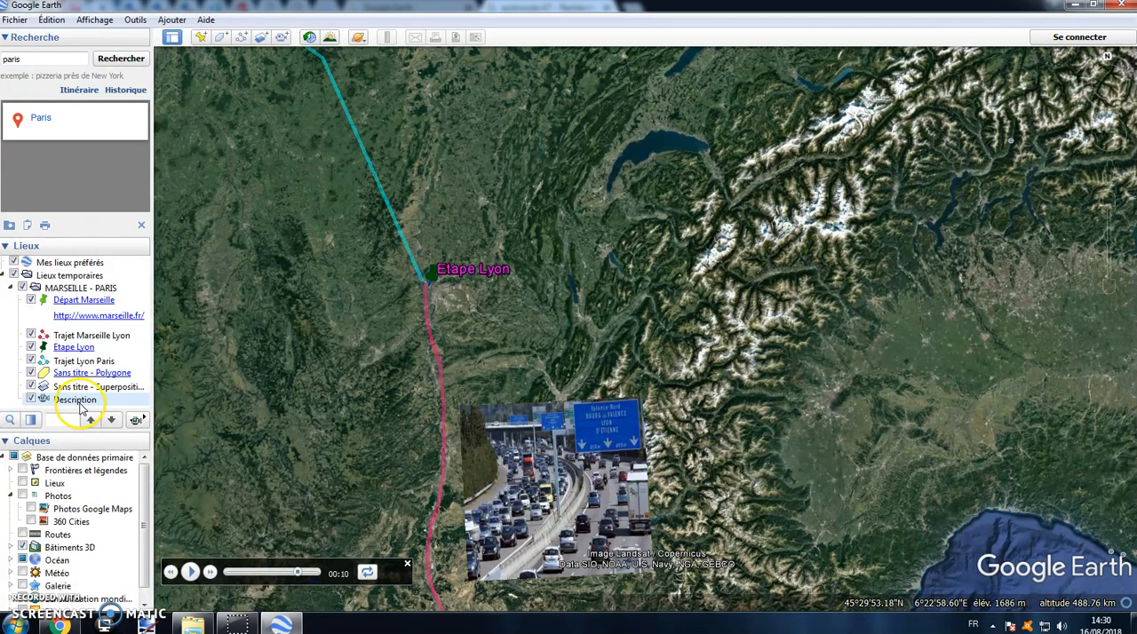
Step: Delete the Description tour from the MARSEILLE - PARIS folder
scroll(330, 358, down, 3)
drag(264, 269, 349, 298)
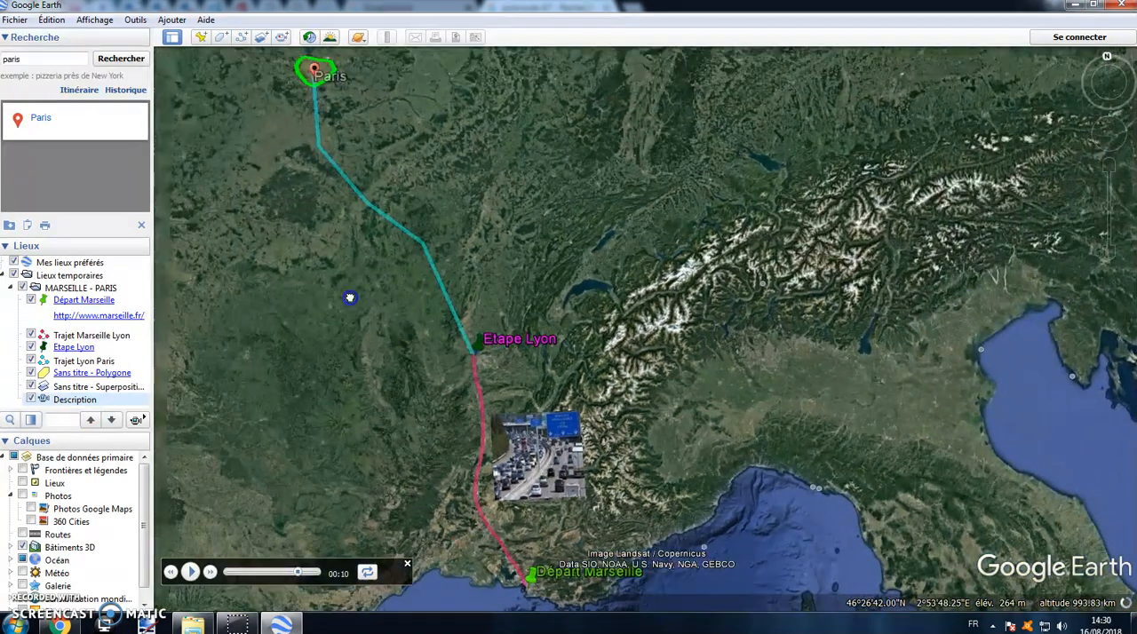
right_click(80, 399)
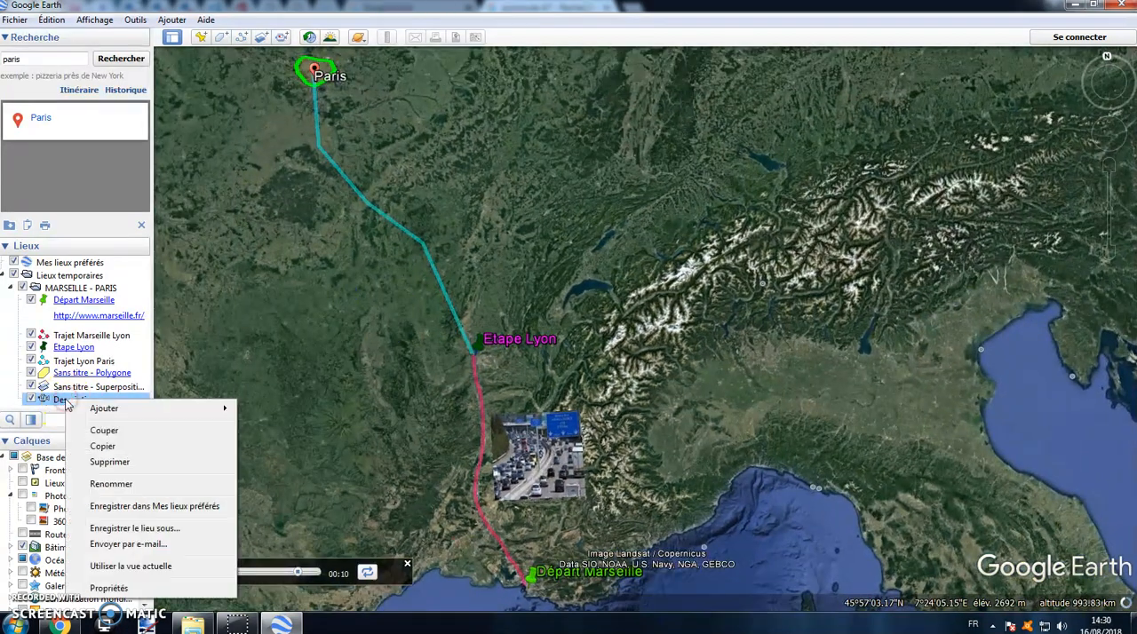
click(109, 462)
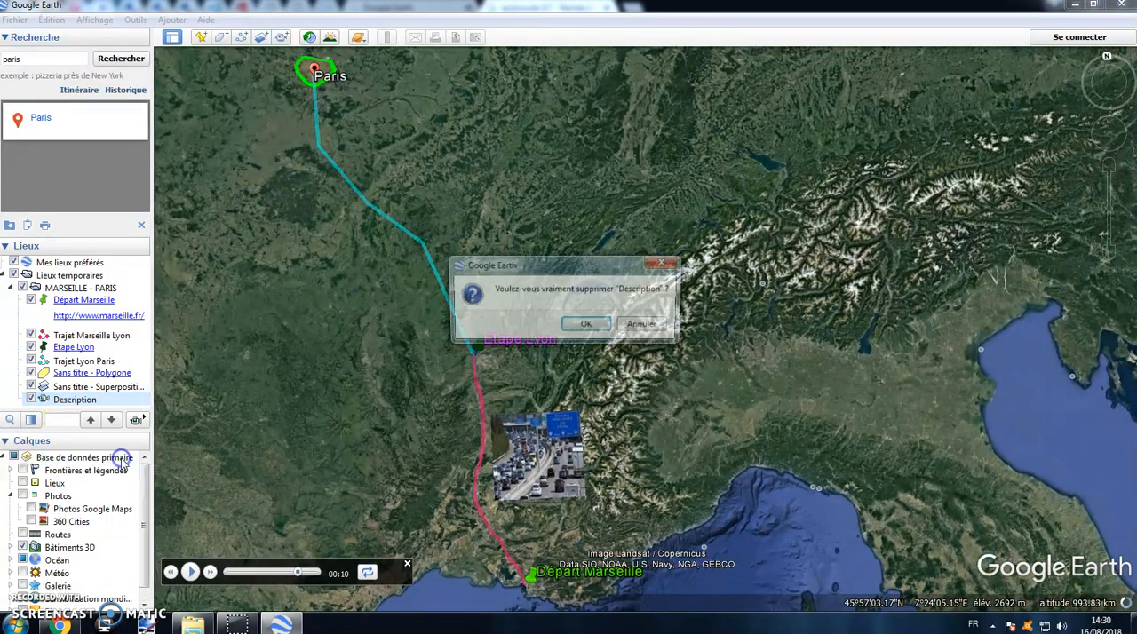
click(585, 327)
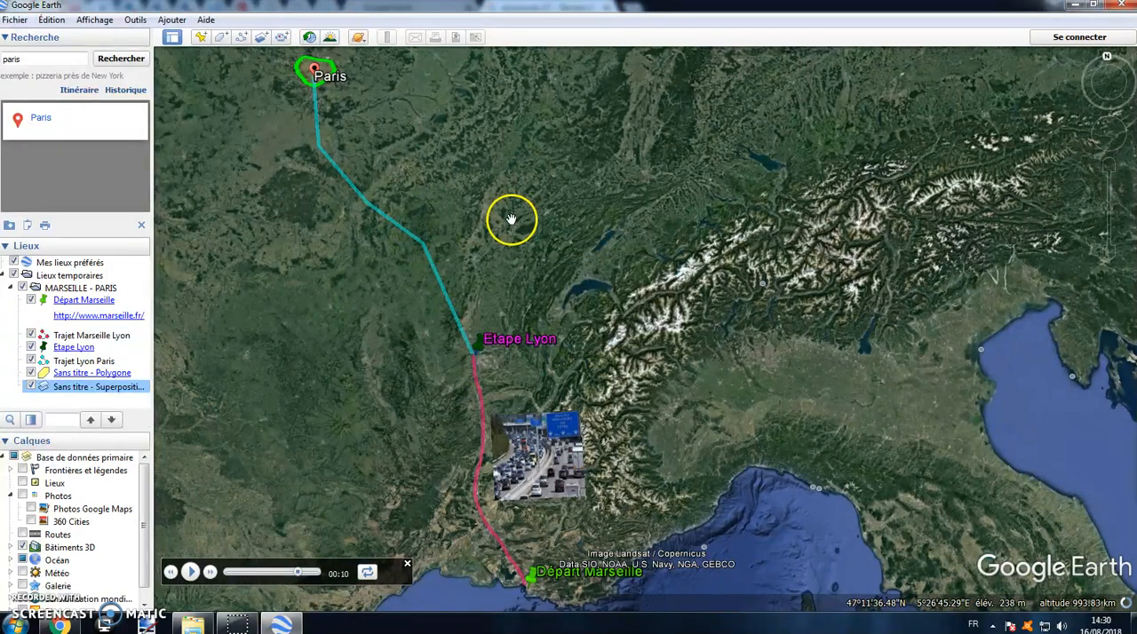
Step: Save the MARSEILLE - PARIS folder as a KMZ file named MARSEILLE - PARIS in the Images library
scroll(510, 220, down, 2)
drag(337, 252, 331, 272)
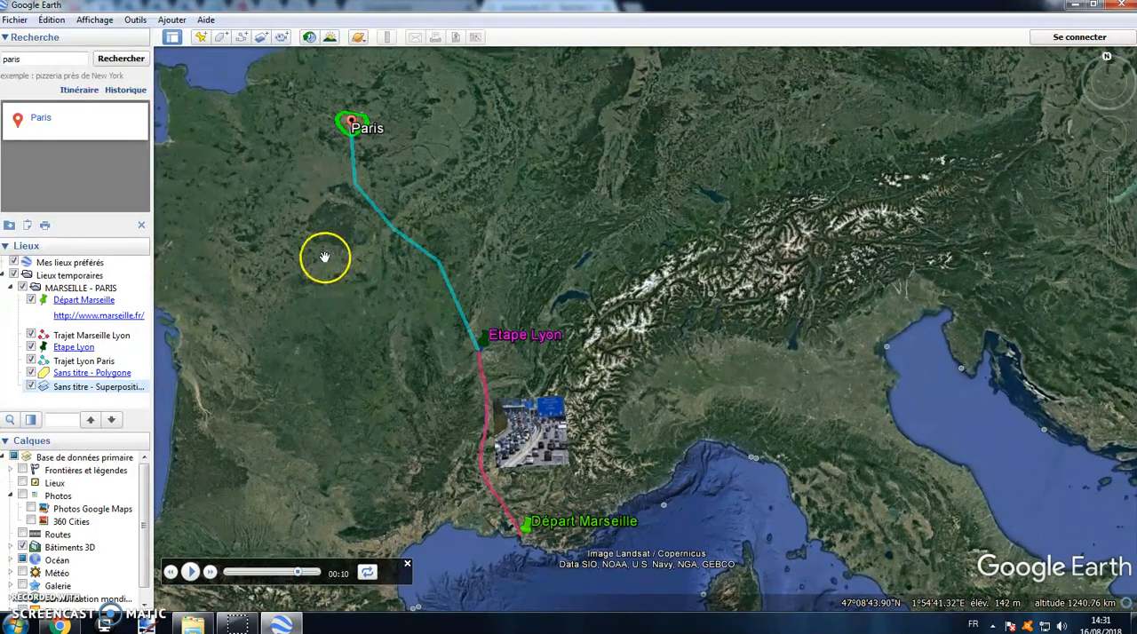
right_click(89, 289)
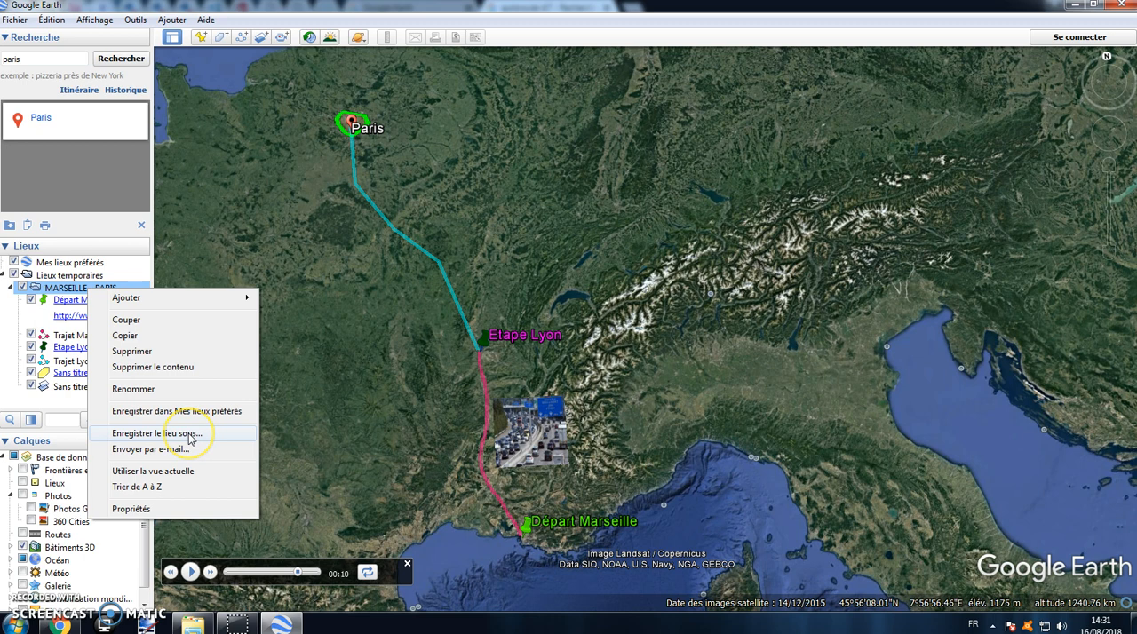
click(156, 433)
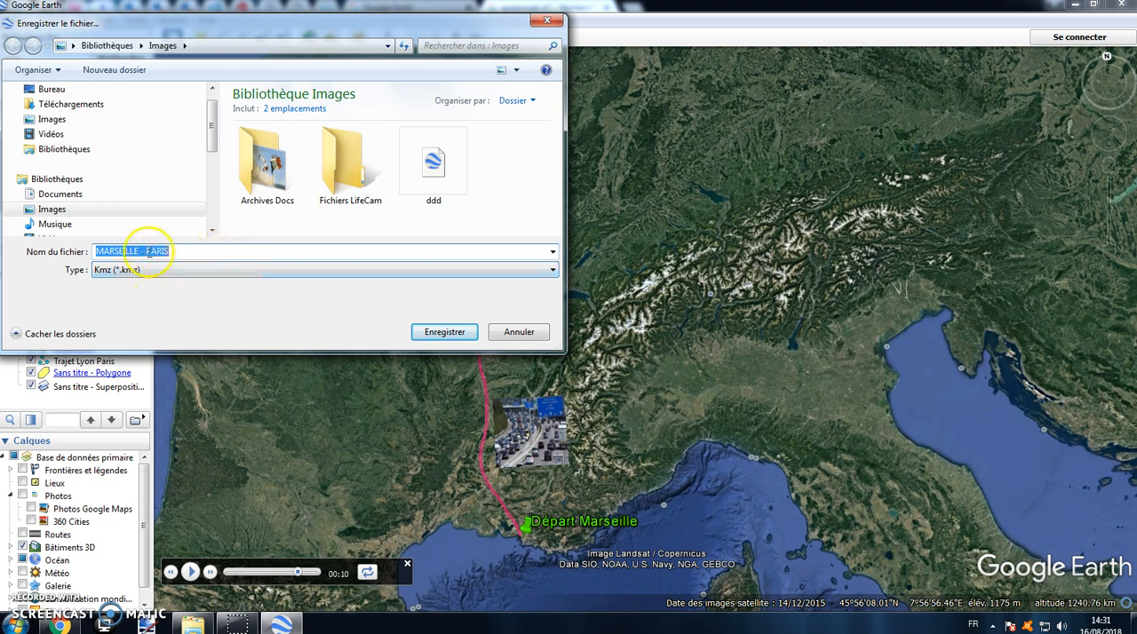
click(445, 333)
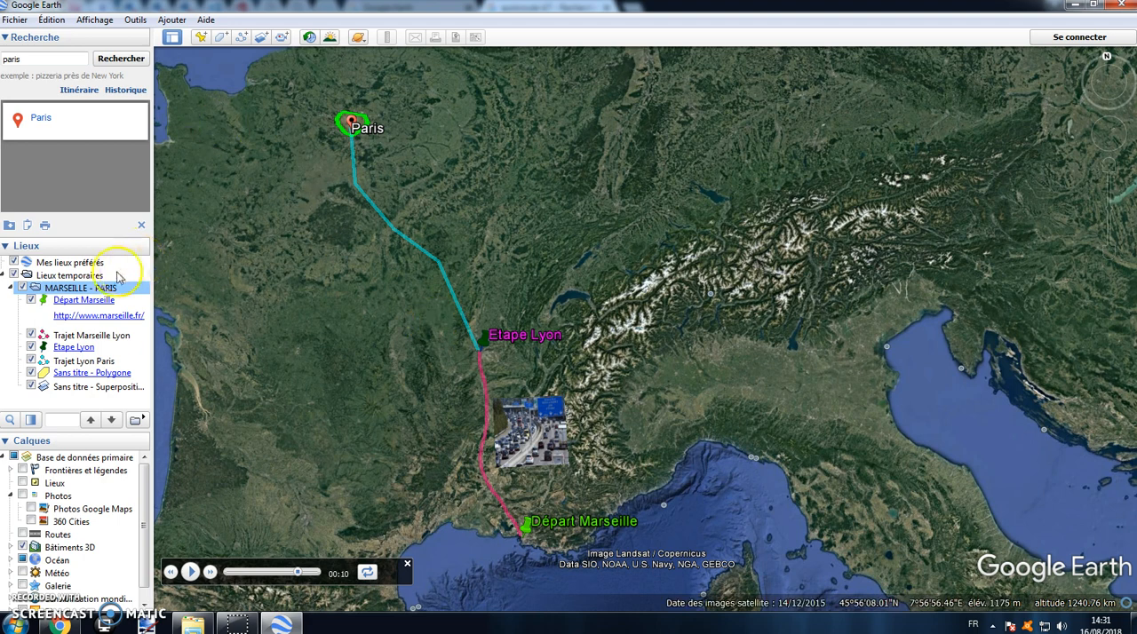
Step: Delete all contents of Lieux temporaires and clear the Paris search result
right_click(91, 278)
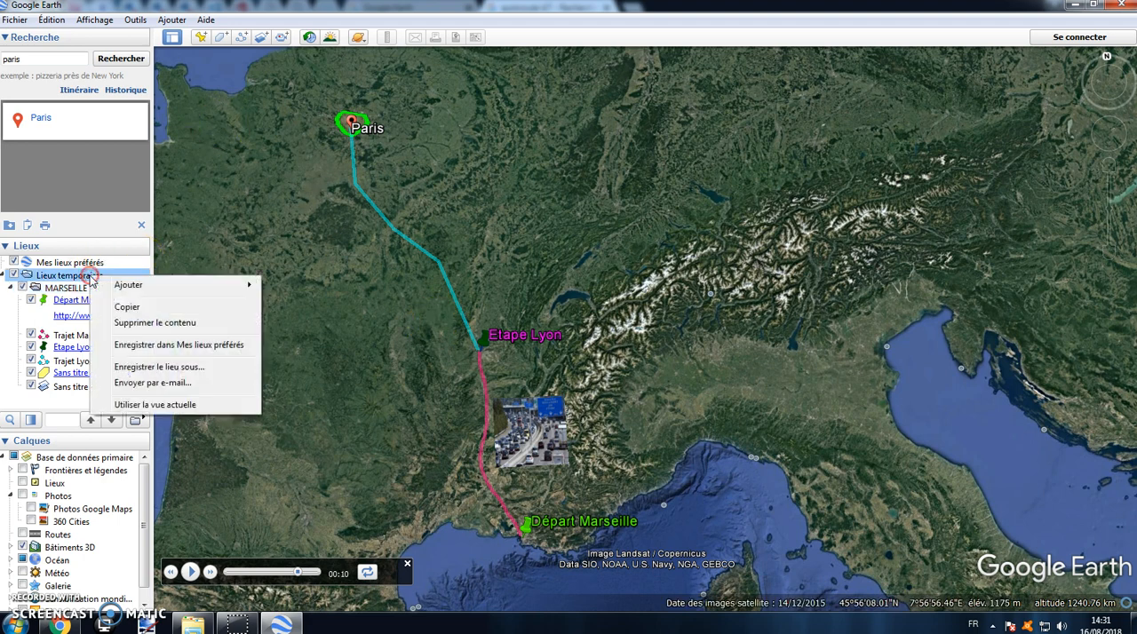
click(154, 325)
click(598, 323)
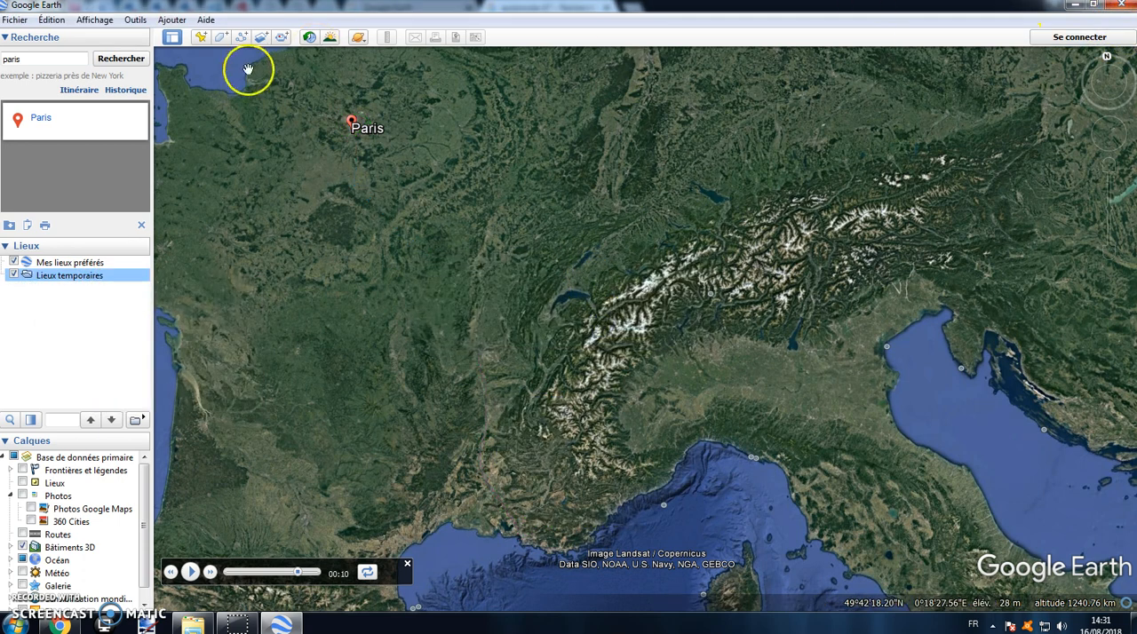
click(141, 225)
Step: Close Google Earth and examine the saved MARSEILLE - PARIS file's properties in the Images library in Windows Explorer
click(1124, 8)
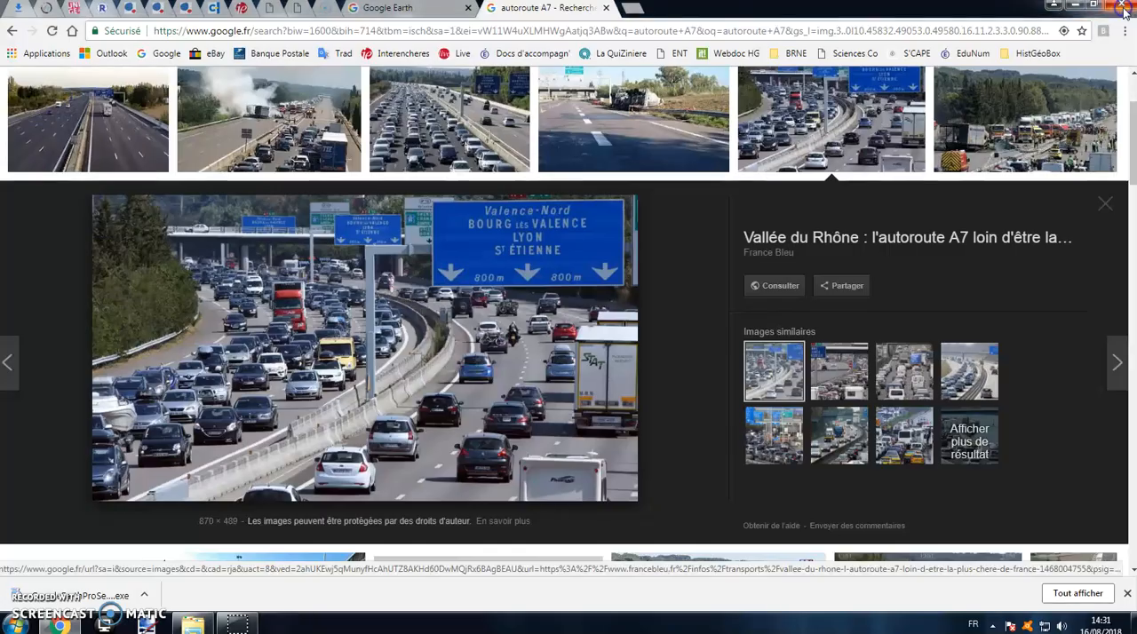
click(190, 621)
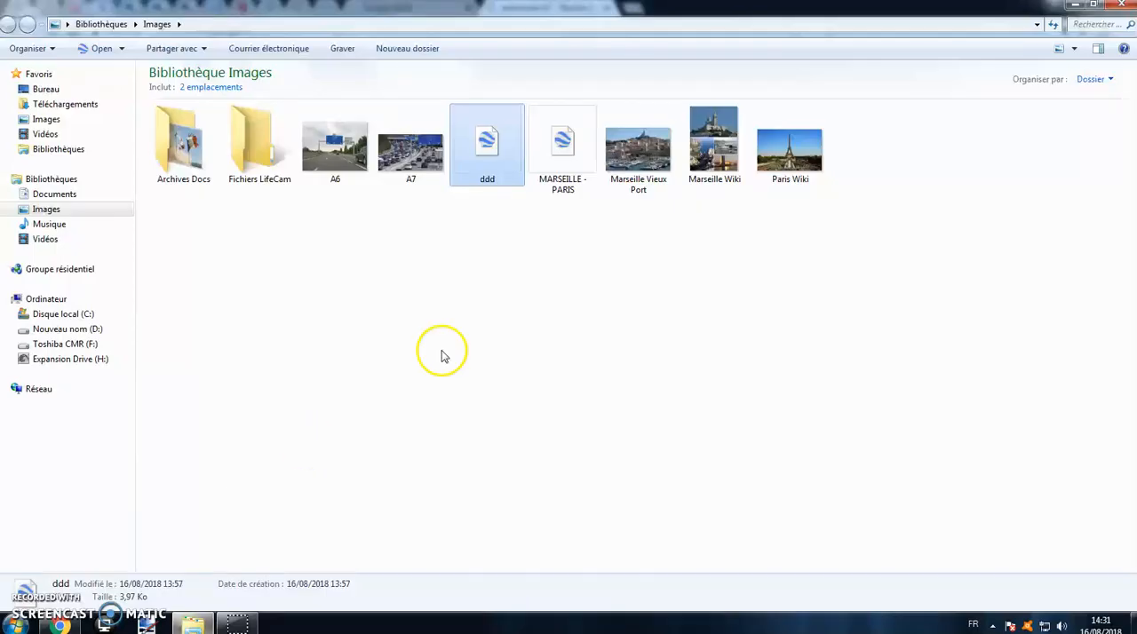
right_click(563, 171)
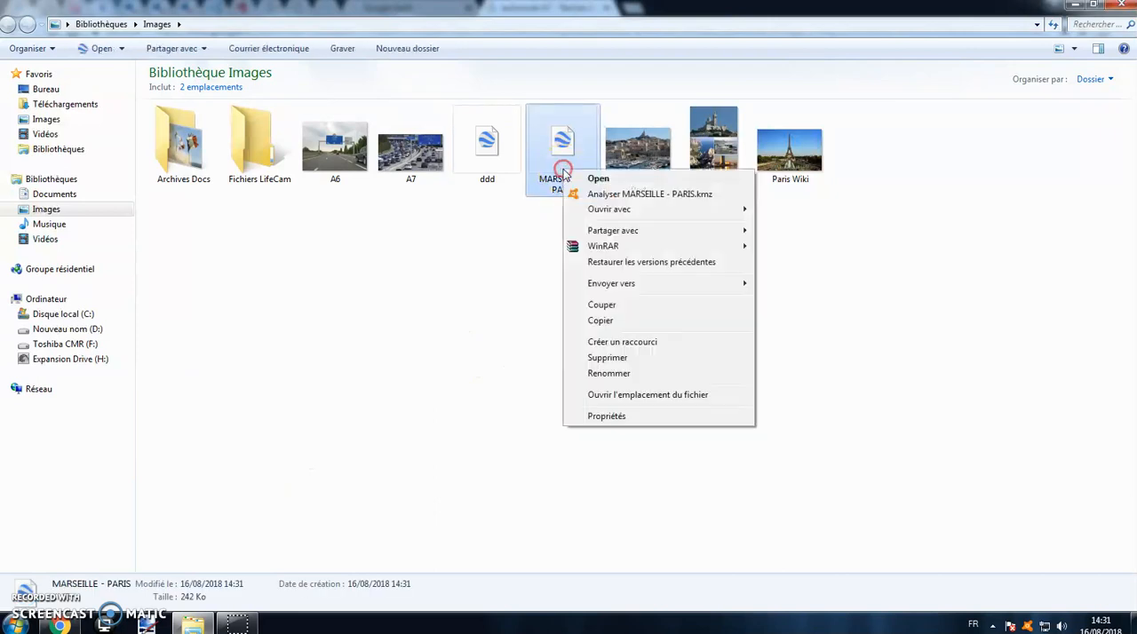
click(604, 415)
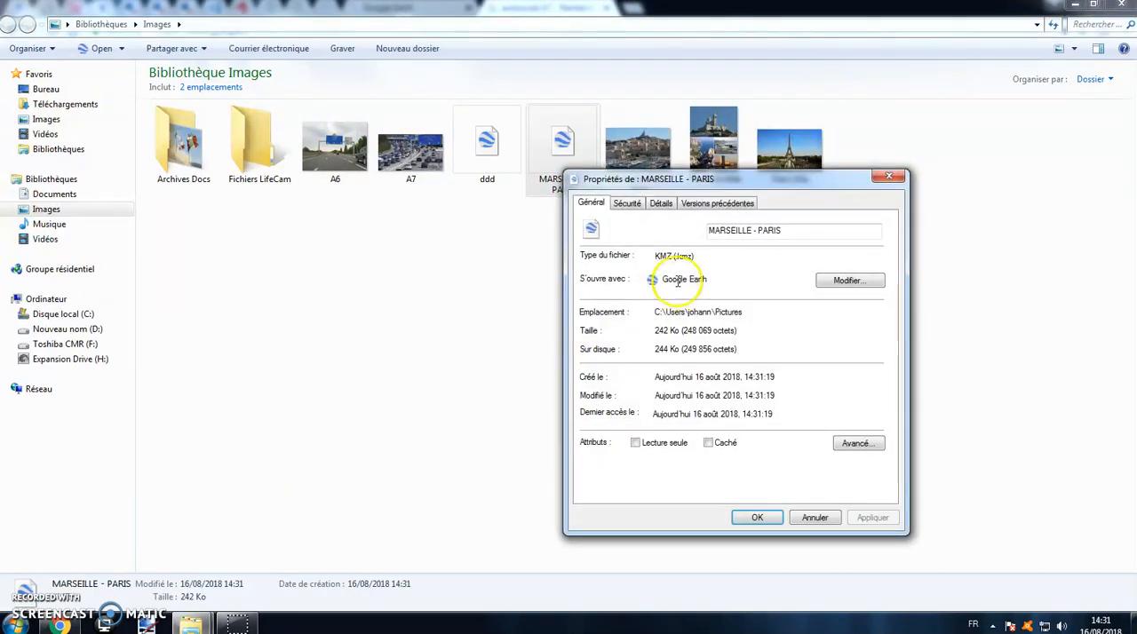
click(889, 176)
Step: Reopen the MARSEILLE - PARIS file in Google Earth, expand its contents in Lieux temporaires, and view the Paris polygon
double_click(551, 188)
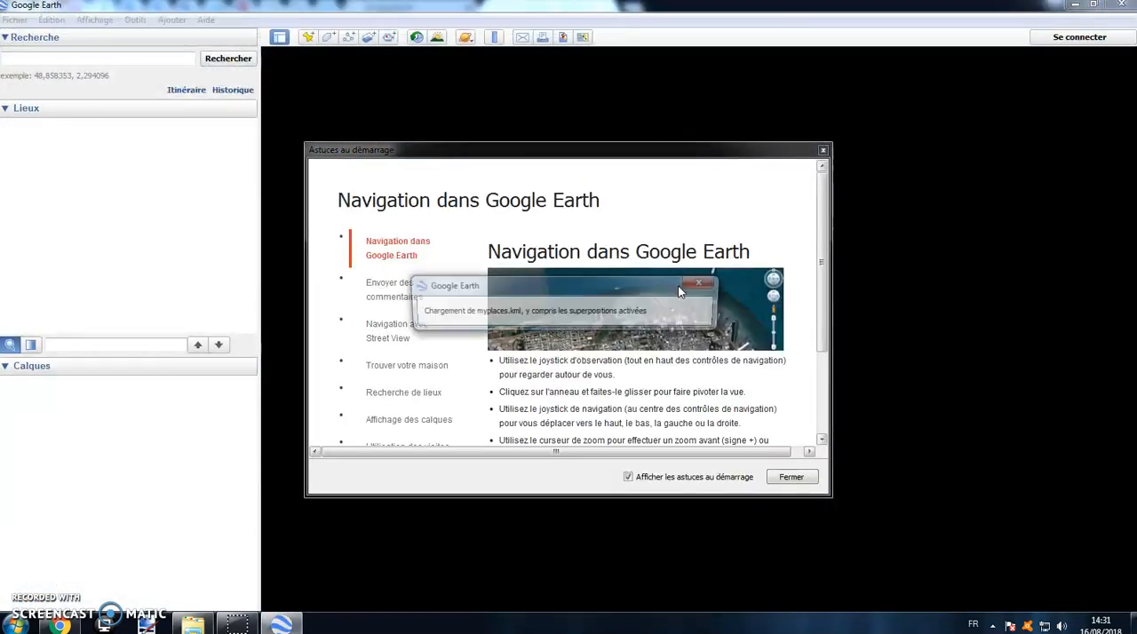
click(787, 477)
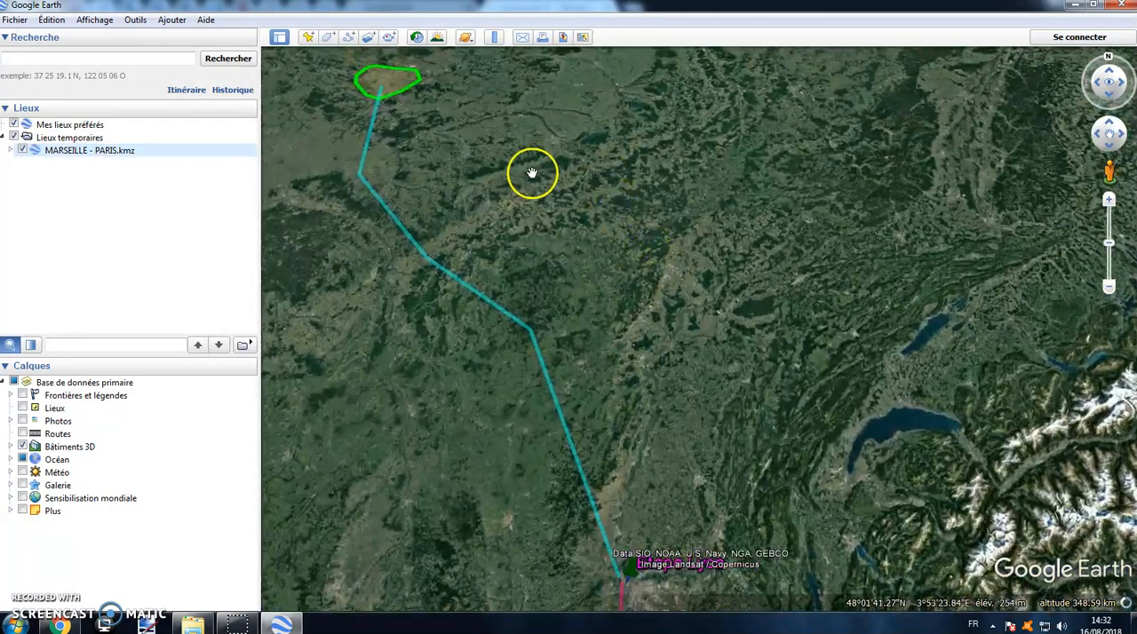
click(10, 150)
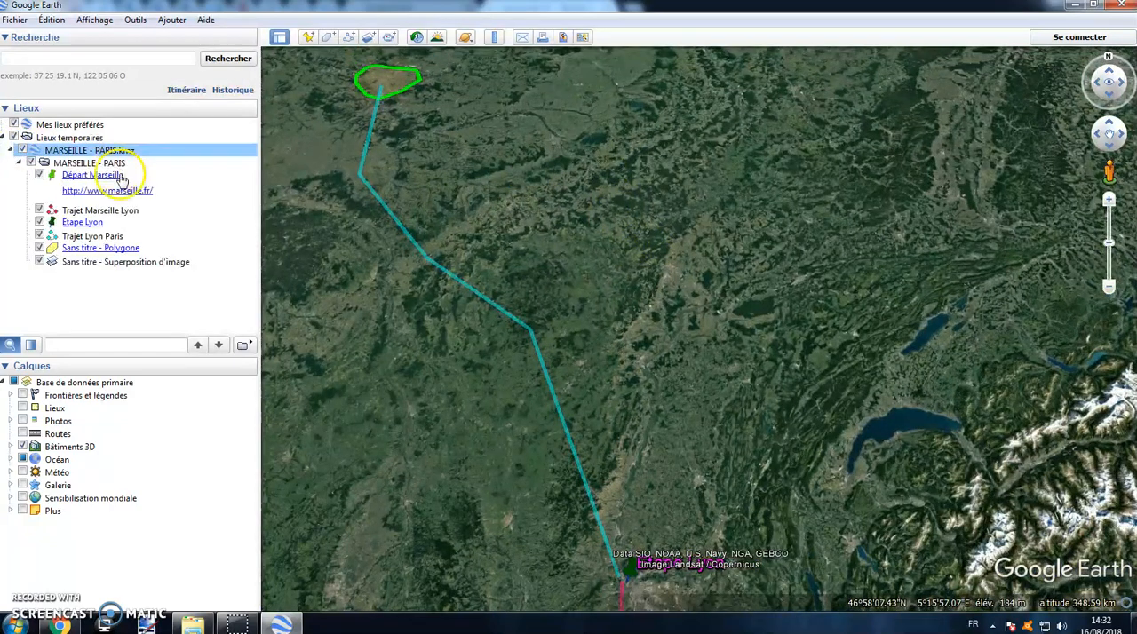
click(100, 247)
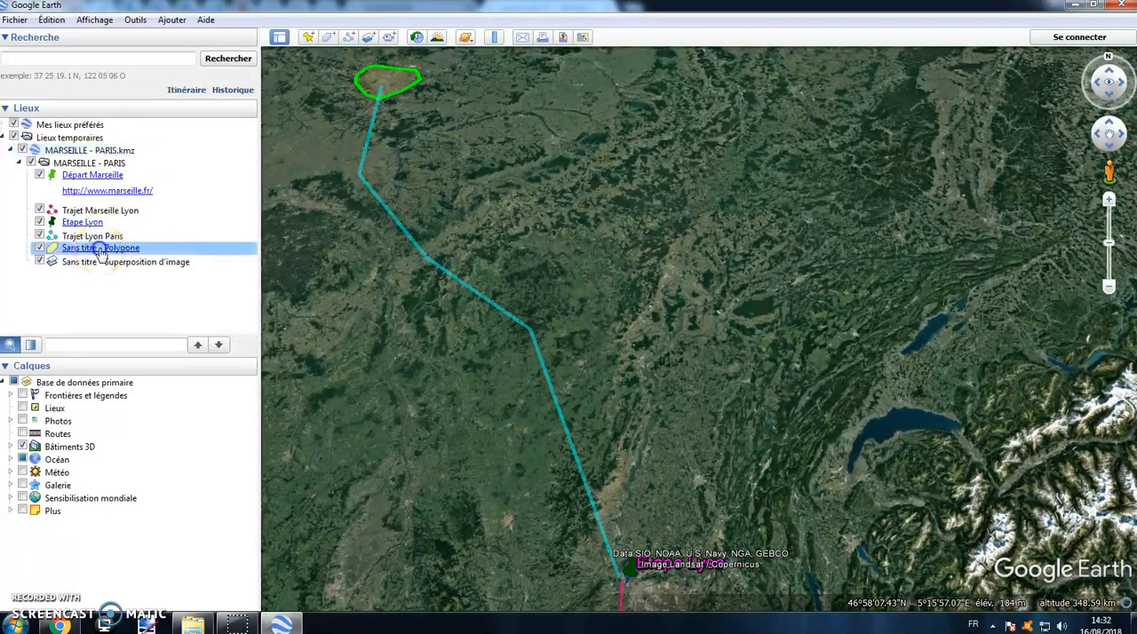
click(1108, 78)
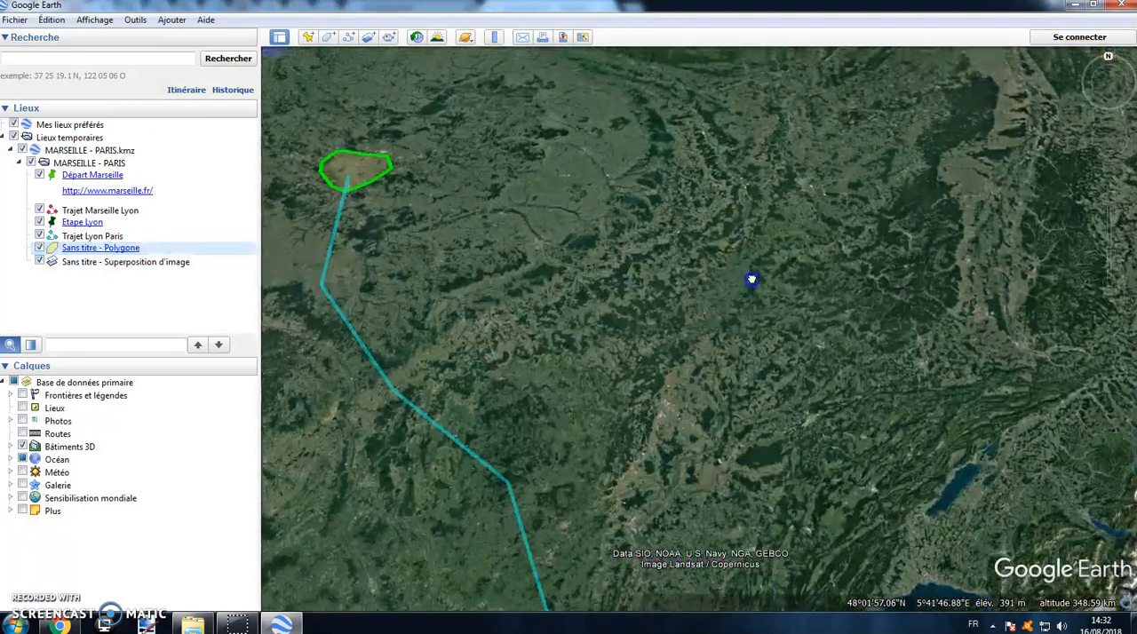